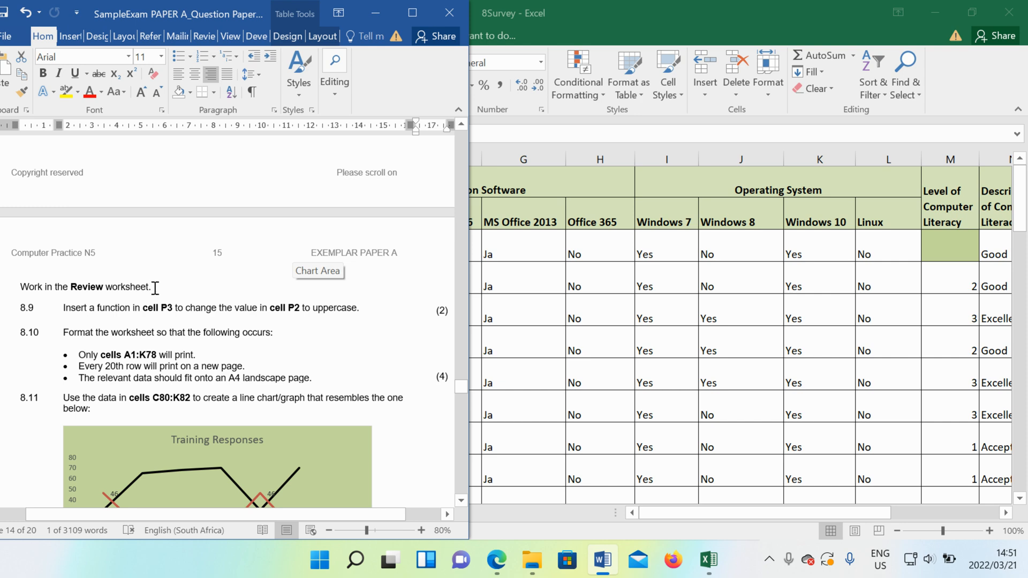
- Highlight the "Work in the Review worksheet." instruction in the question paper, and open the Review worksheet in the Excel workbook 8Survey
left_click_drag(155, 288, 21, 287)
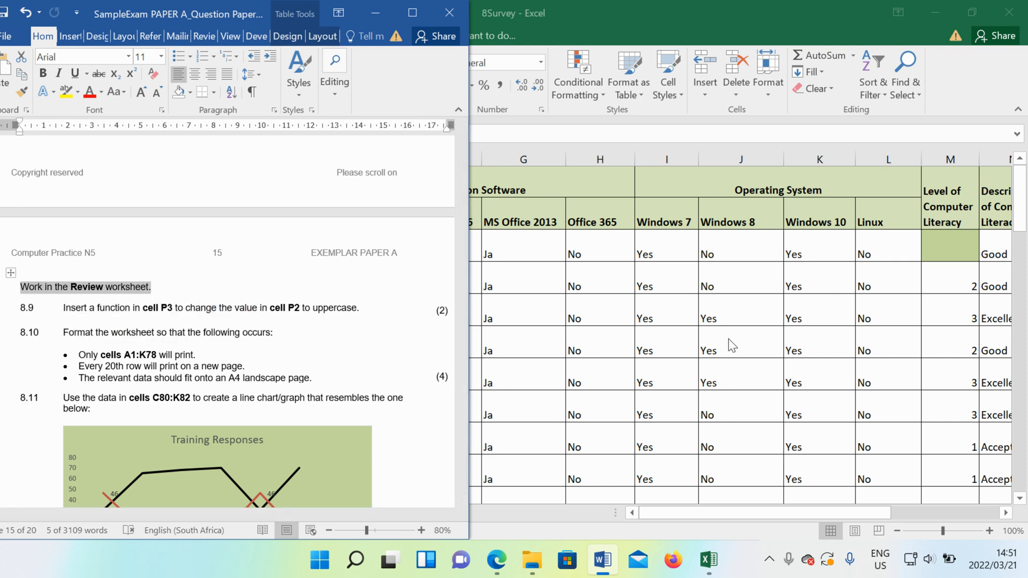
left_click(683, 320)
scroll(612, 391, "down", 5)
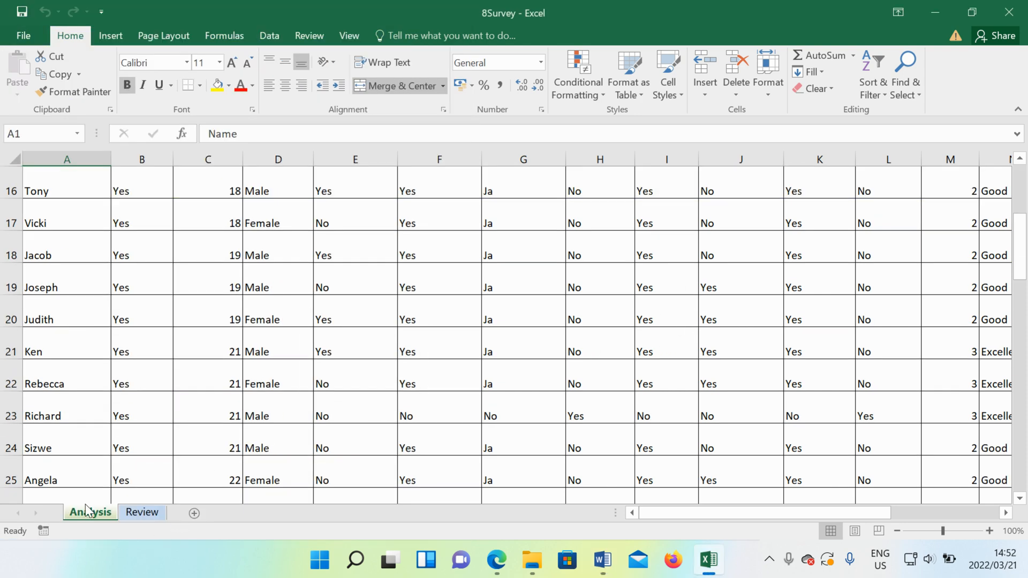
left_click(141, 513)
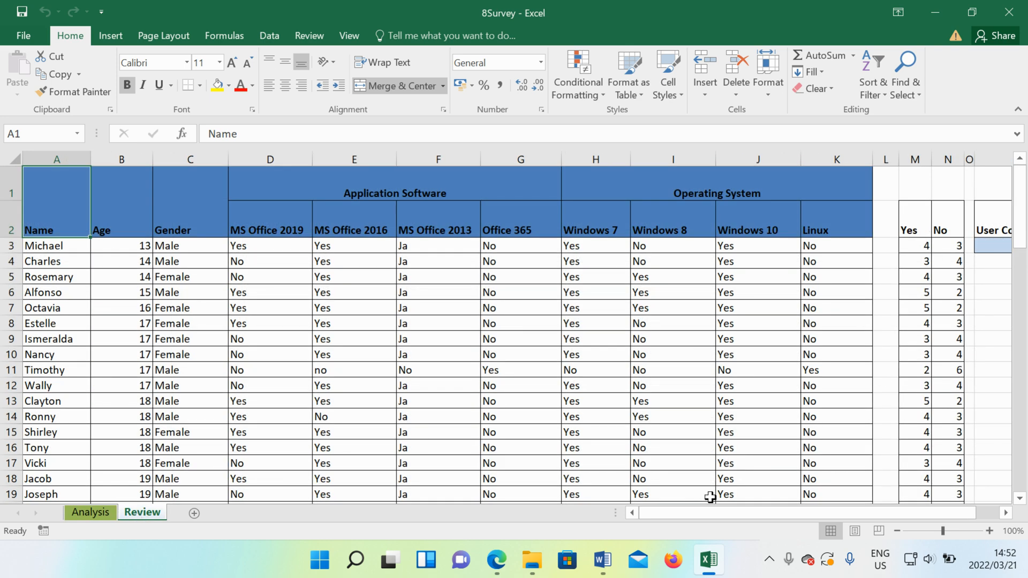
- Read question 8.9 in the Word question paper and locate cells P2 and P3 in the Excel Review worksheet
left_click(603, 560)
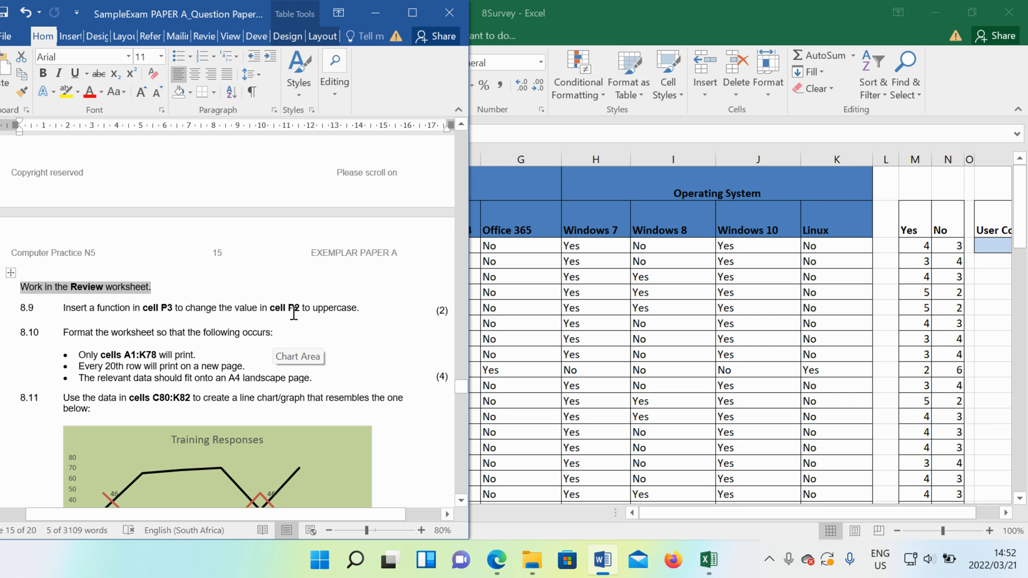
left_click(718, 518)
mouse_move(751, 508)
left_mouse_down()
mouse_move(683, 507)
mouse_move(751, 508)
left_mouse_up()
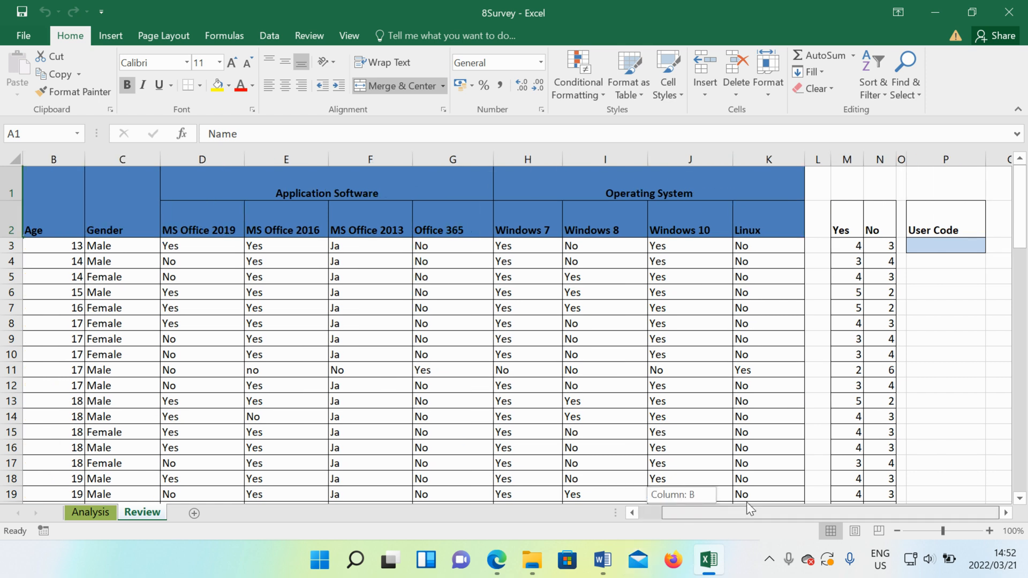
left_click(950, 245)
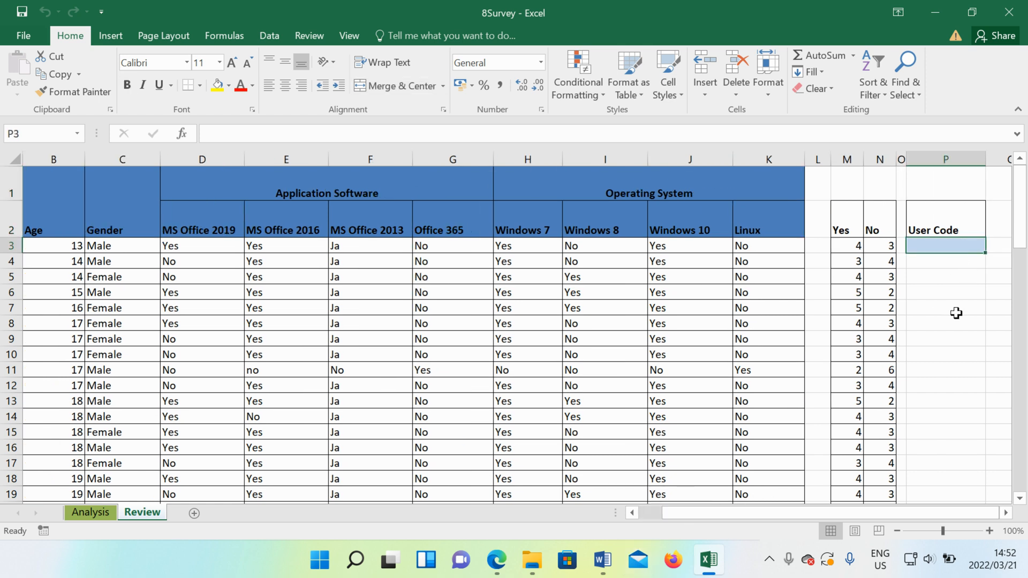
left_click(942, 264)
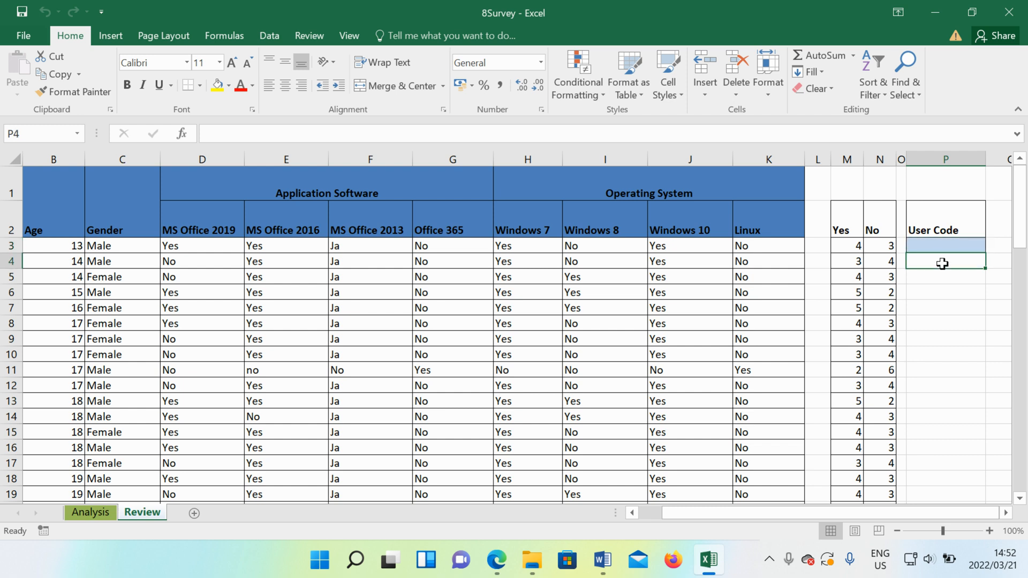
left_click(940, 227)
left_click(945, 244)
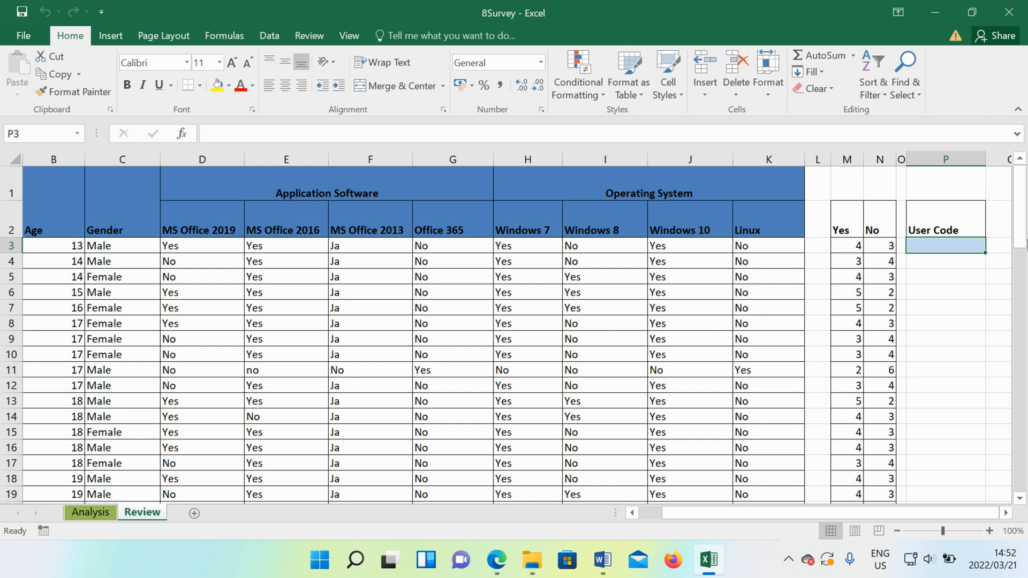
- Switch to Word to view its change-case options, including UPPERCASE, and return to the Excel workbook
left_click(602, 560)
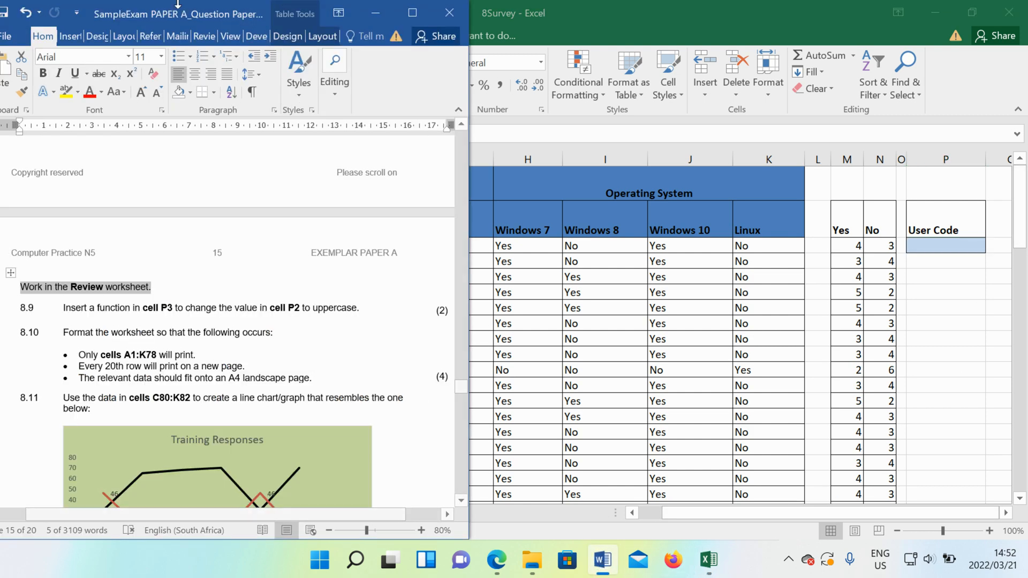
left_click(124, 96)
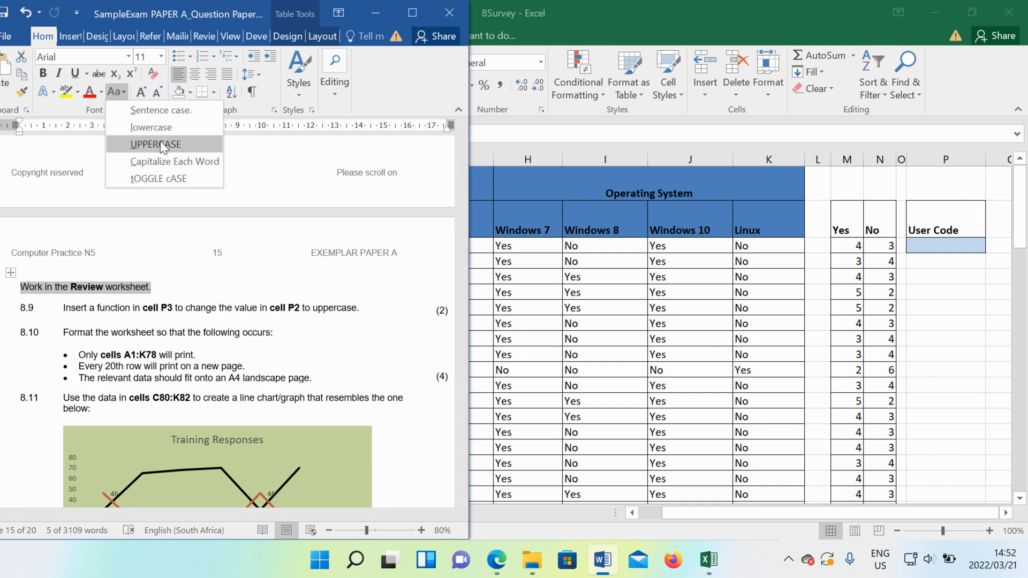
left_click(605, 277)
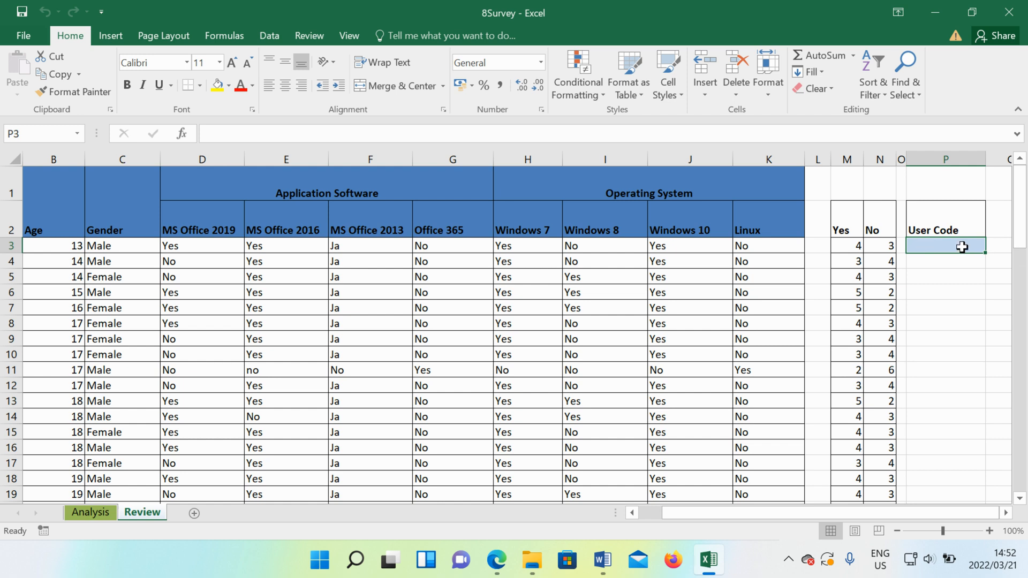
- Enter the formula =UPPER(P2) in cell P3 to convert the User Code heading to uppercase
type("=")
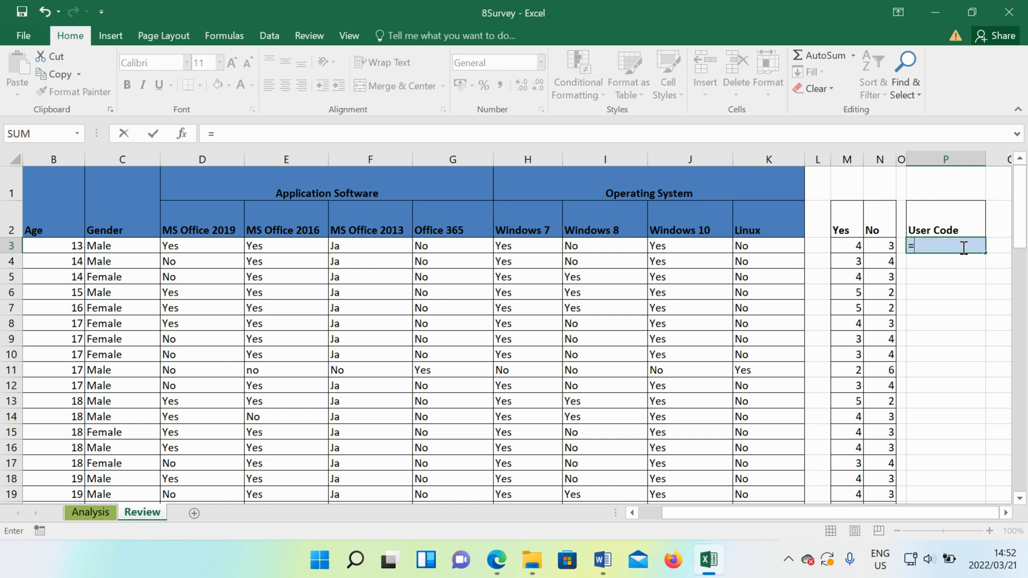
type("Upper")
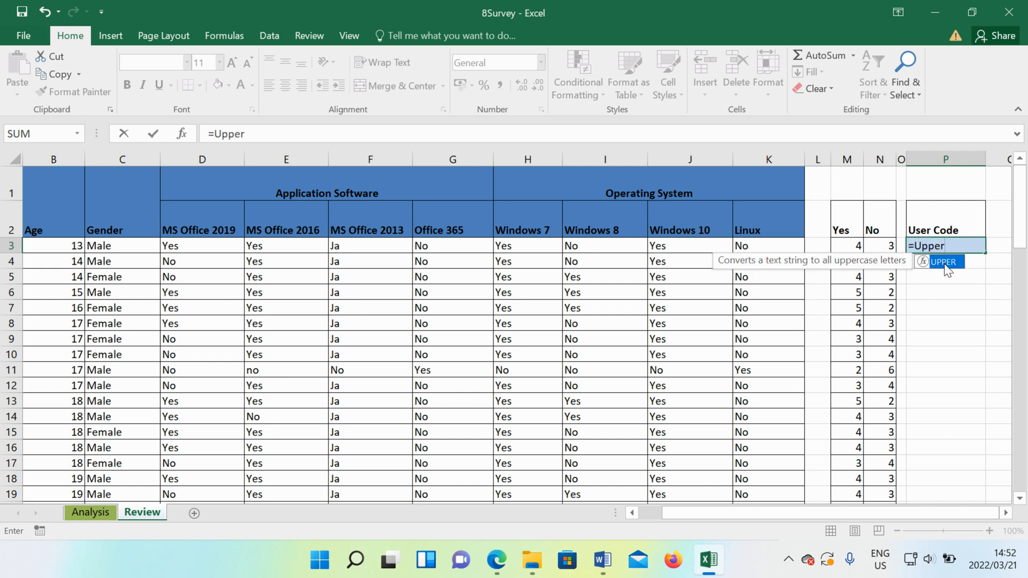
double_click(946, 263)
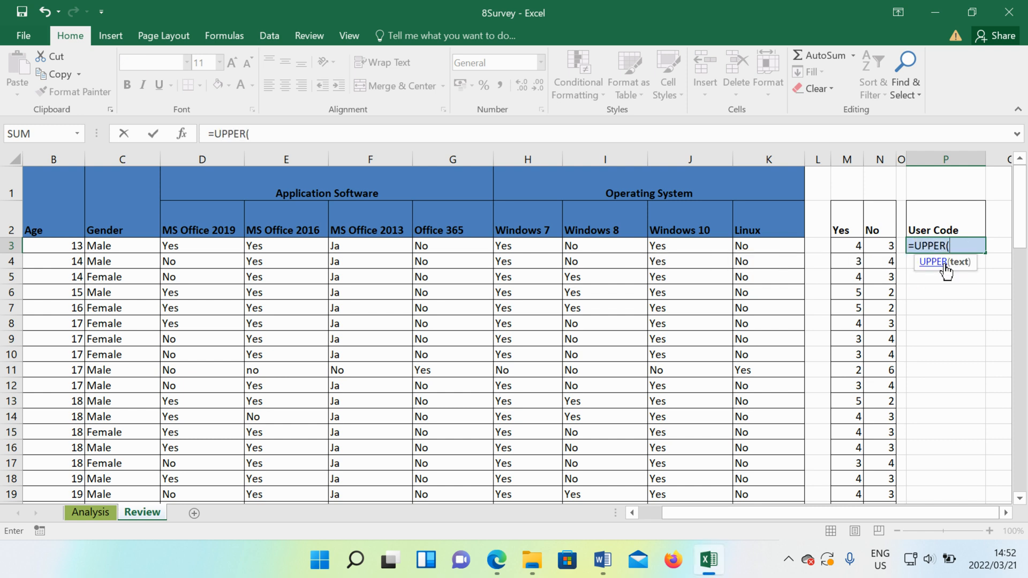
left_click(939, 228)
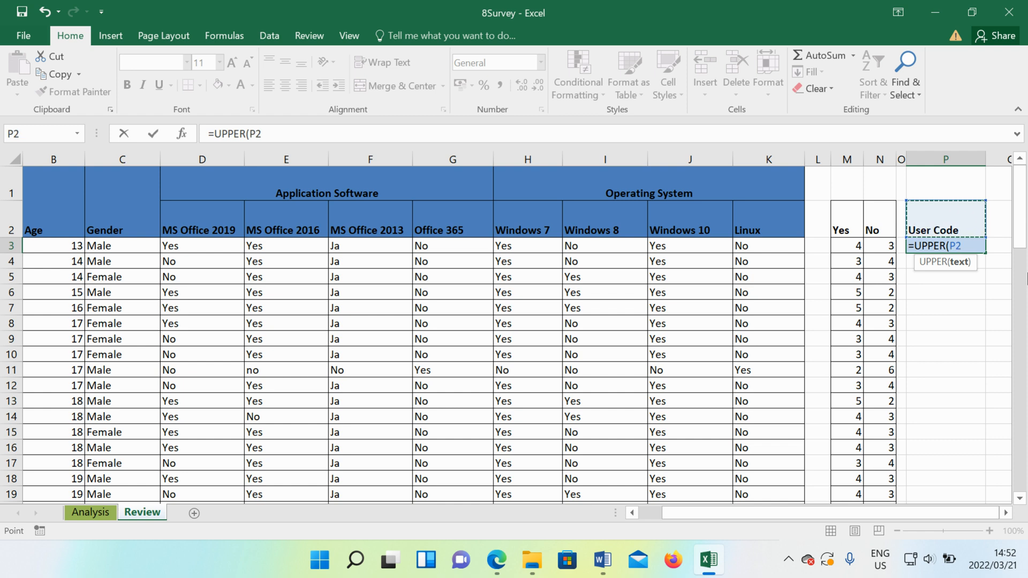
type(")")
key("Return")
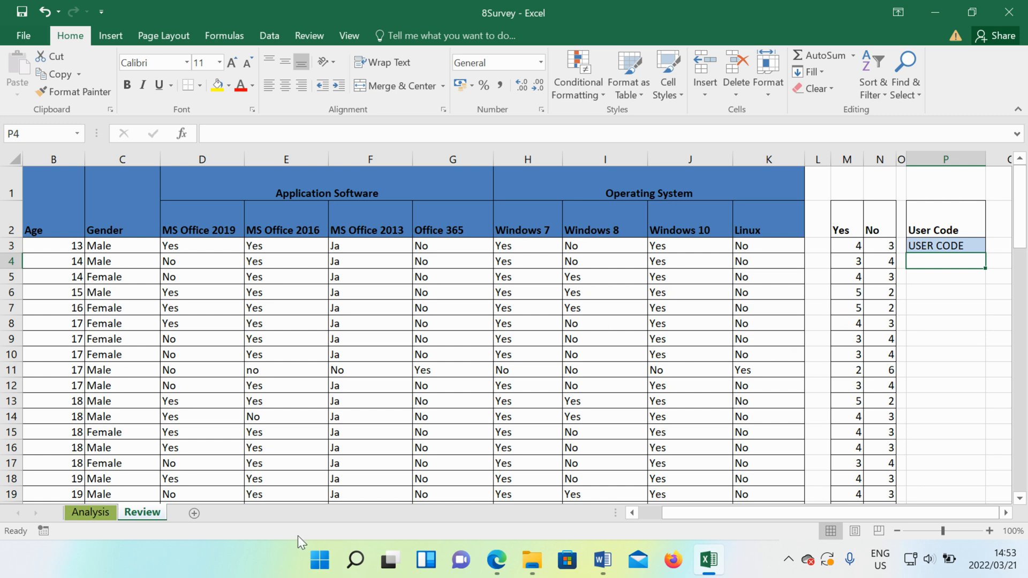
- Read the print formatting requirements of question 8.10 in the Word question paper and return to the Excel workbook
left_click(603, 560)
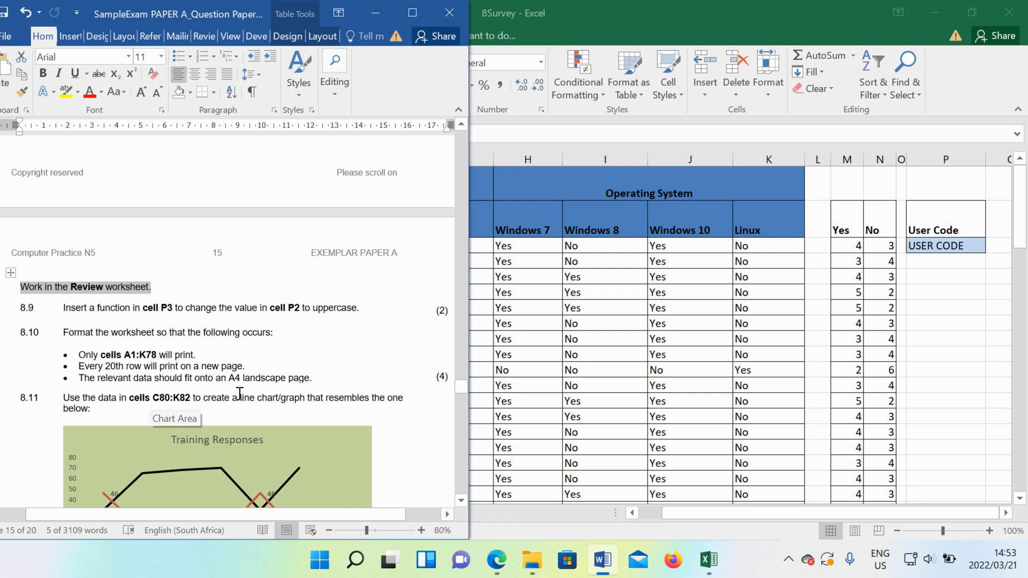
scroll(239, 394, "down", 2)
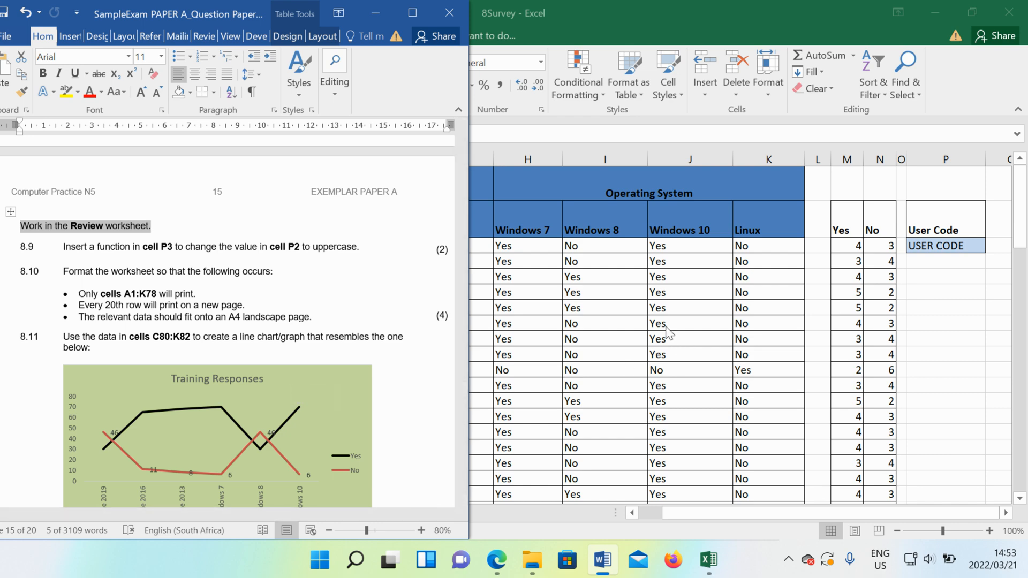
key("alt+Tab")
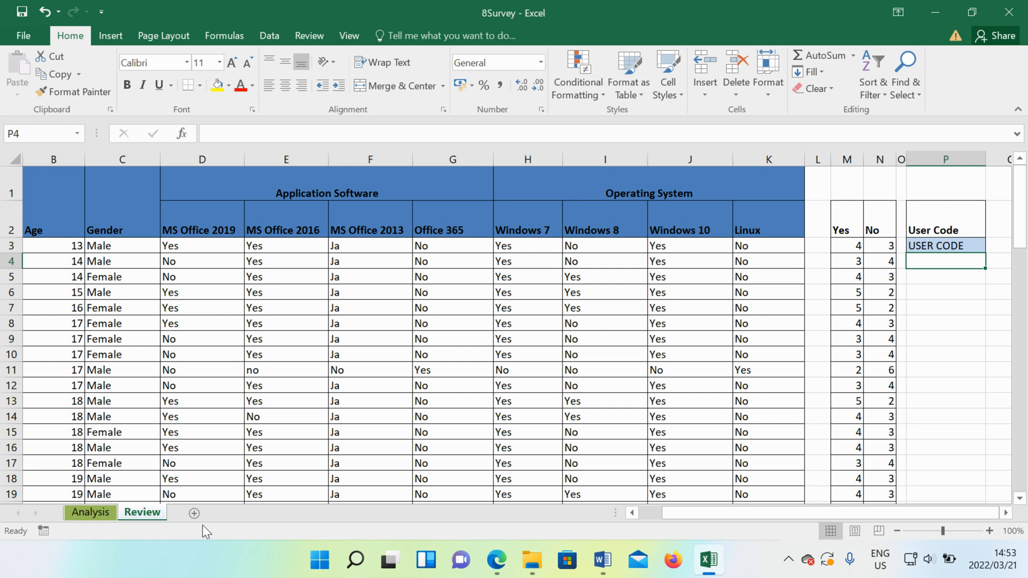
left_click_drag(50, 188, 738, 466)
scroll(592, 225, "up", 19)
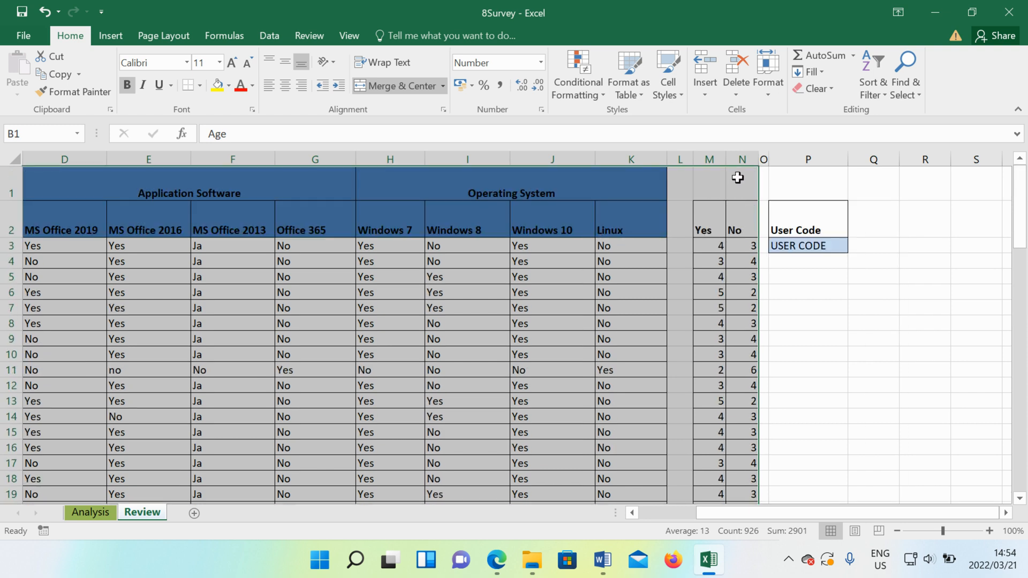
left_click_drag(758, 178, 668, 179)
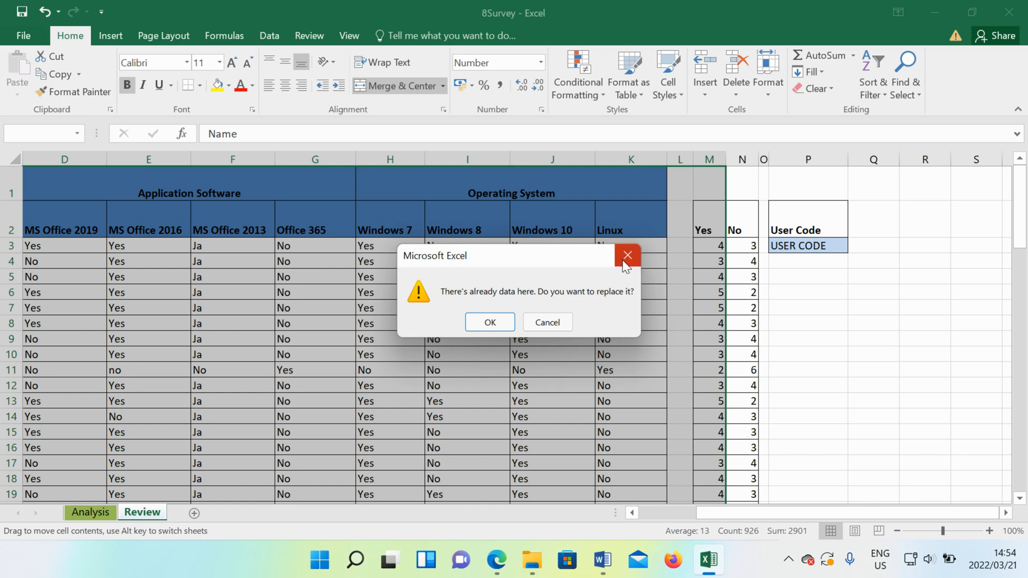
left_click(490, 323)
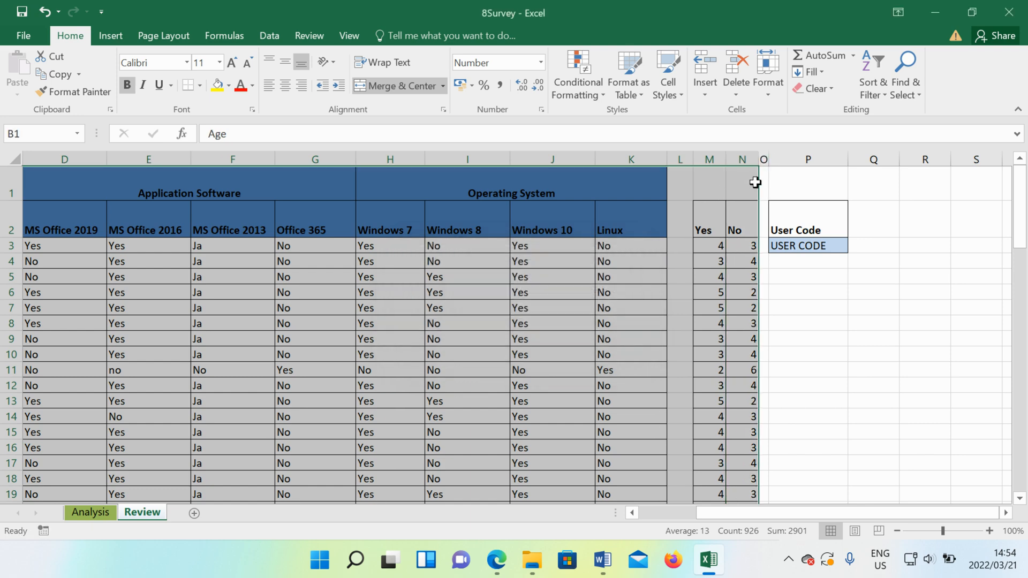
left_click(317, 345)
- Select cells D1:K78 in the Review worksheet and set the print settings to Print Selection
left_click_drag(51, 171, 580, 417)
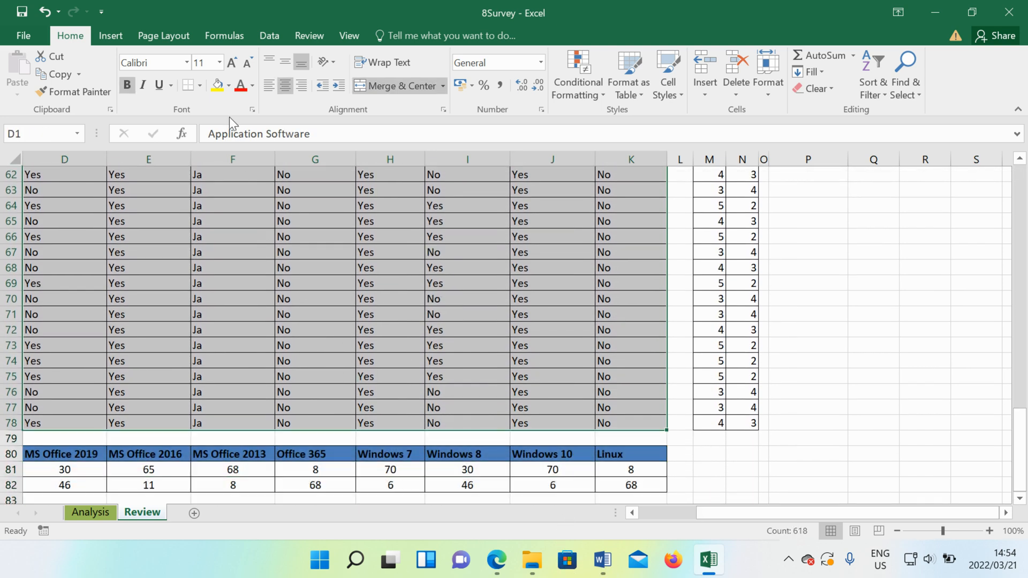
left_click(9, 41)
left_click(65, 195)
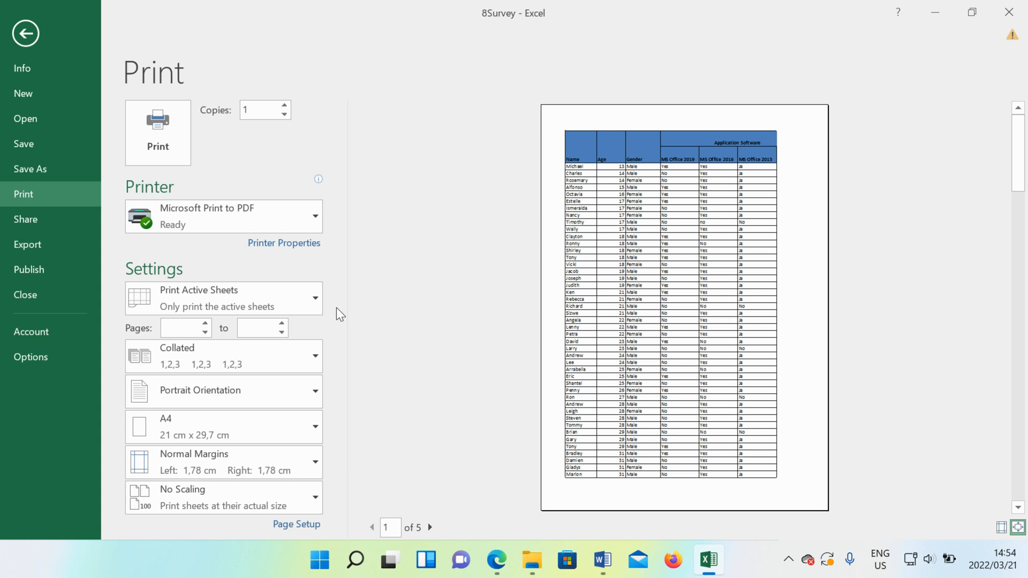
left_click(303, 308)
left_click(265, 401)
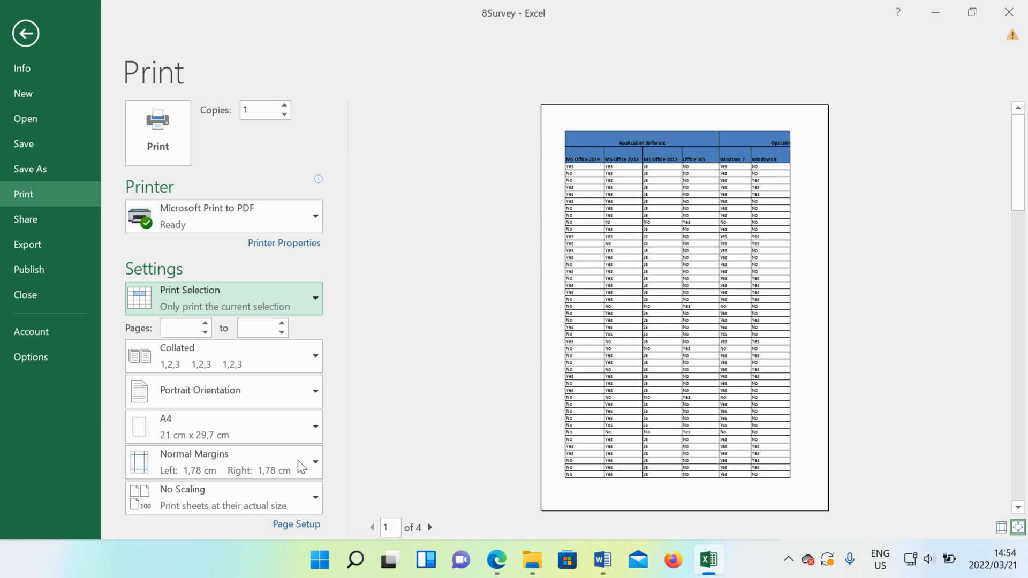
- Set the printout to Landscape Orientation and scale it with Fit Sheet on One Page
left_click(252, 389)
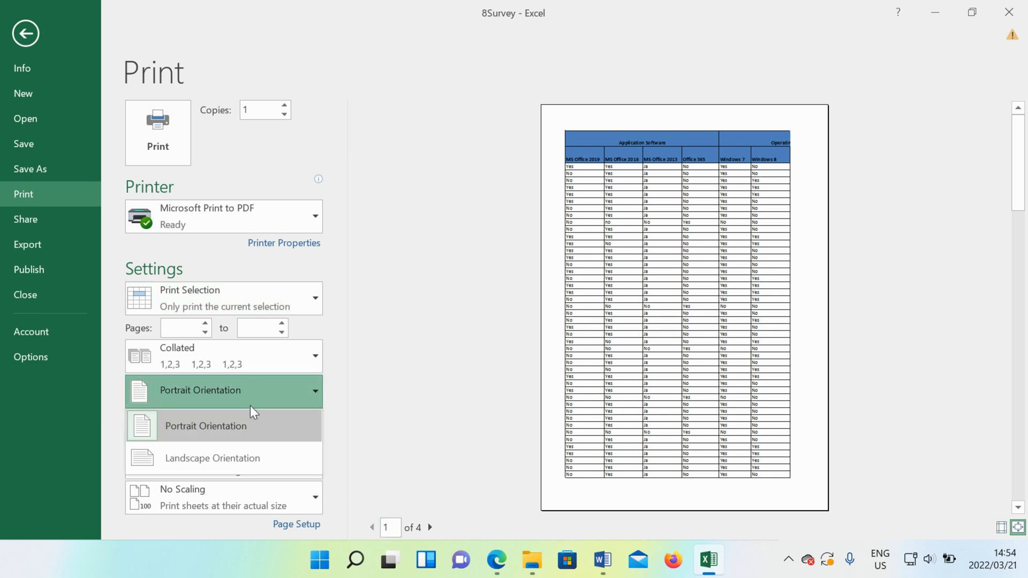
left_click(250, 466)
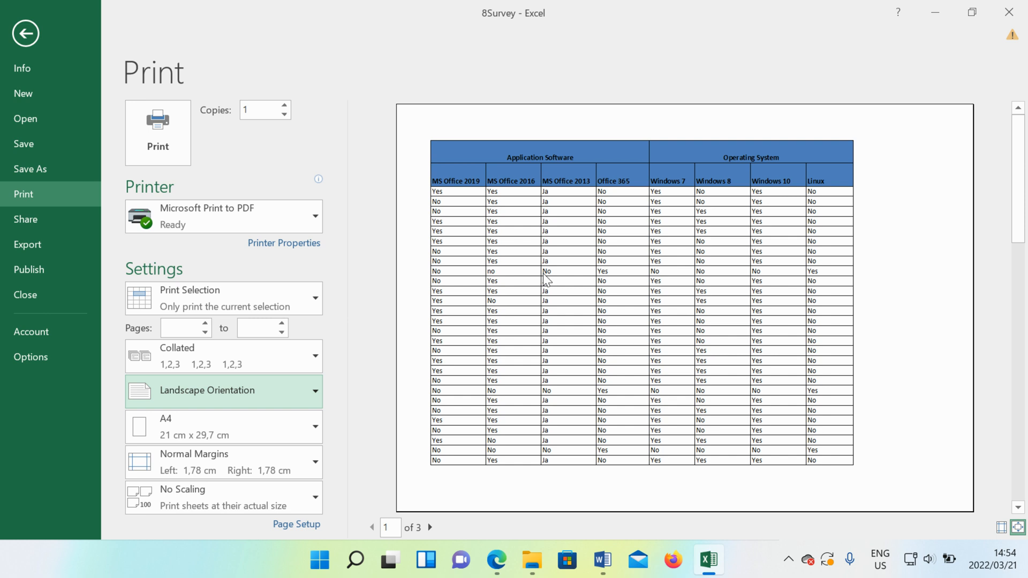
left_click(281, 505)
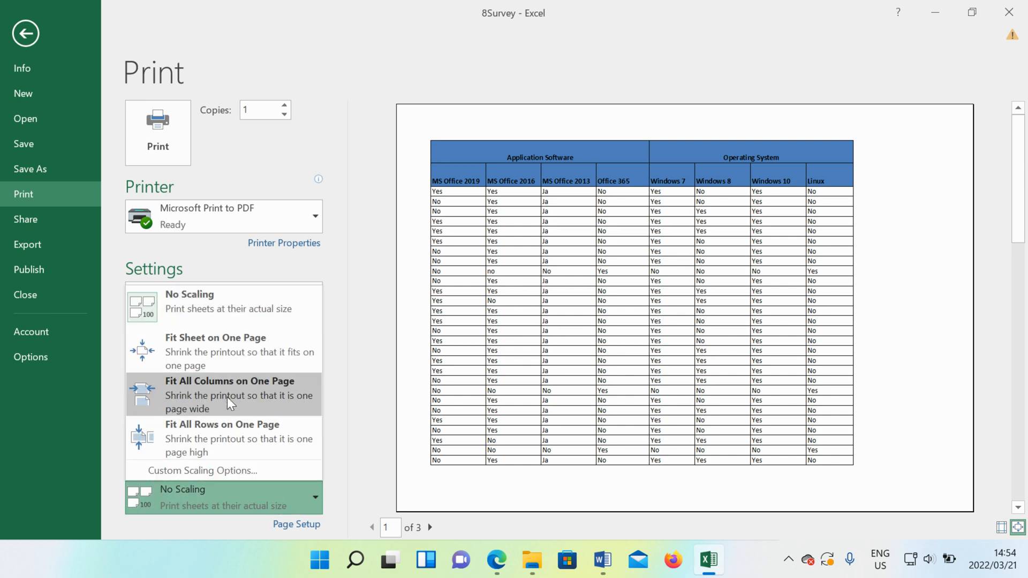
left_click(246, 355)
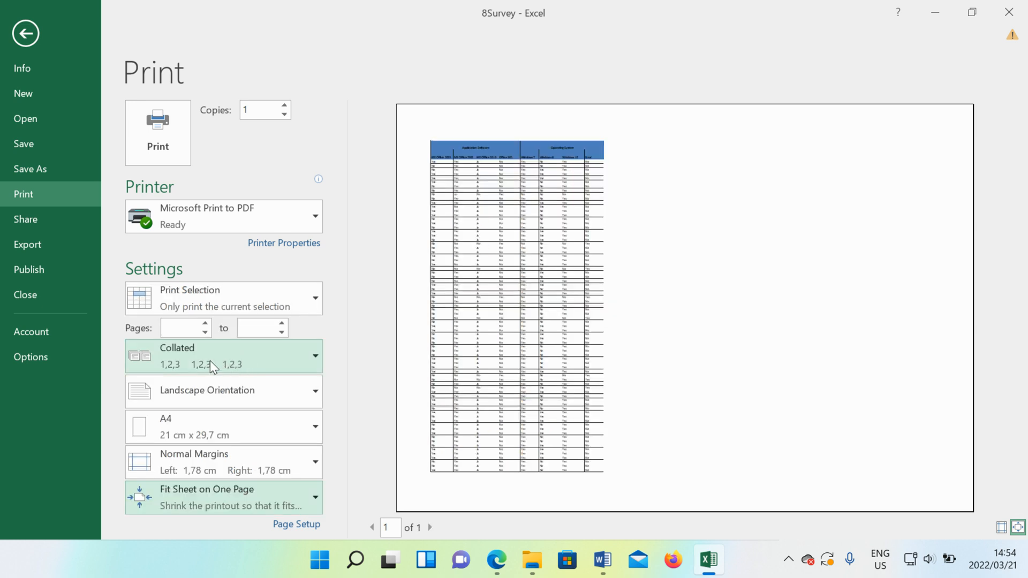
- Recheck the page requirements of question 8.10 in Word, and reselect Fit Sheet on One Page in Excel's print scaling
left_click(616, 566)
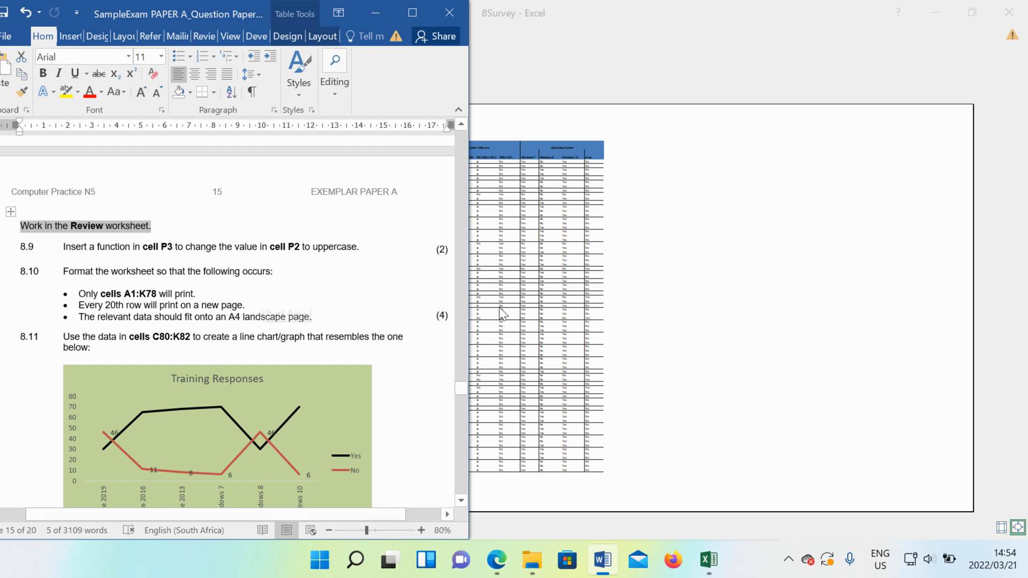
left_click(524, 328)
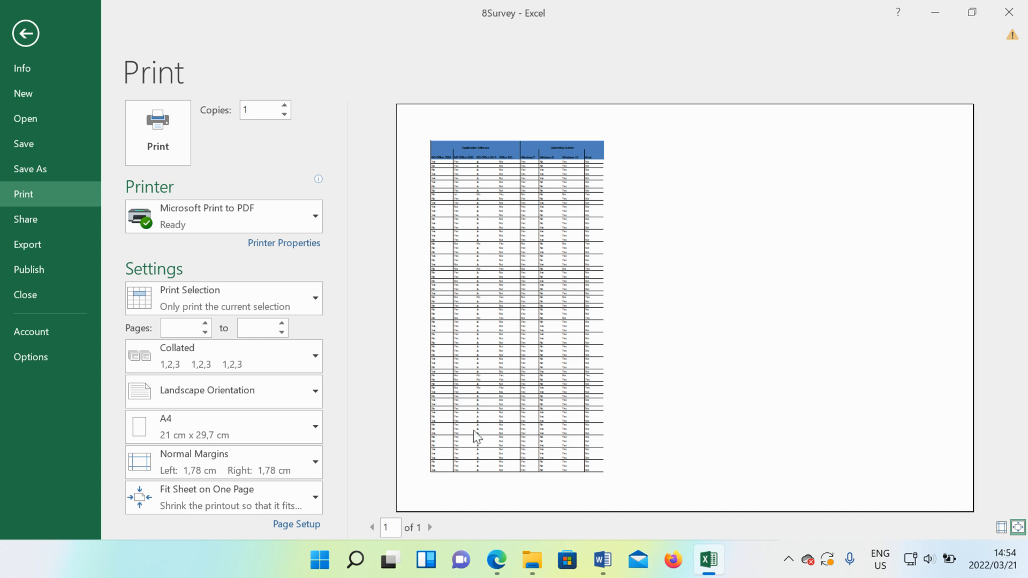
left_click(265, 509)
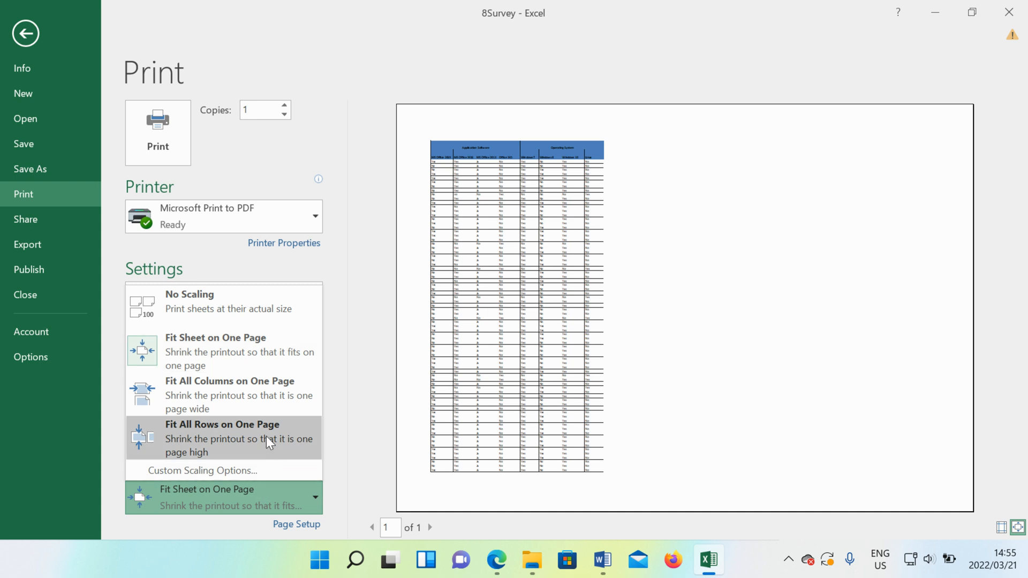
left_click(172, 356)
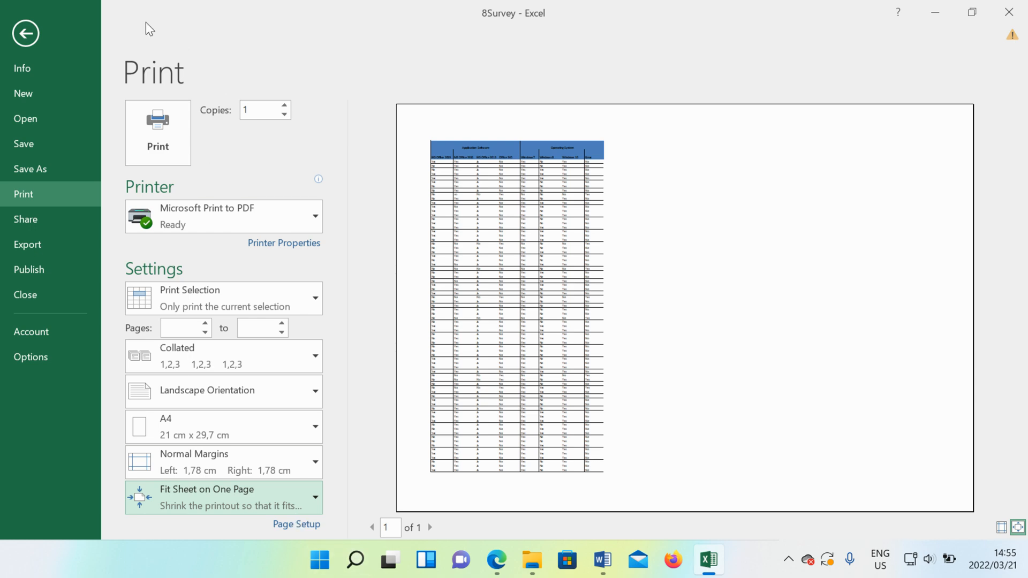
- Return to the Review worksheet and insert a page break above row 21
left_click(23, 46)
scroll(244, 364, "up", 20)
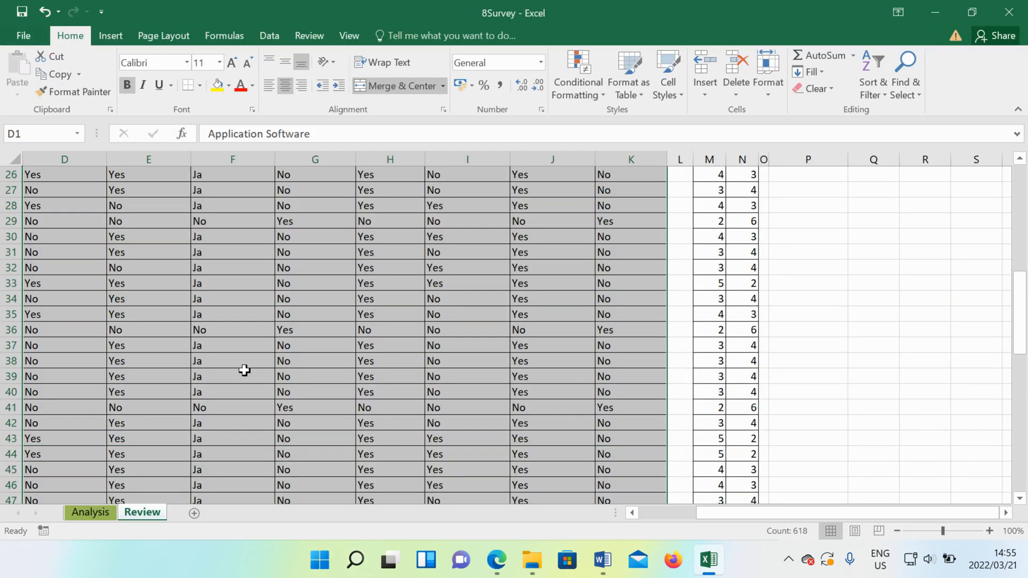
scroll(244, 370, "down", 4)
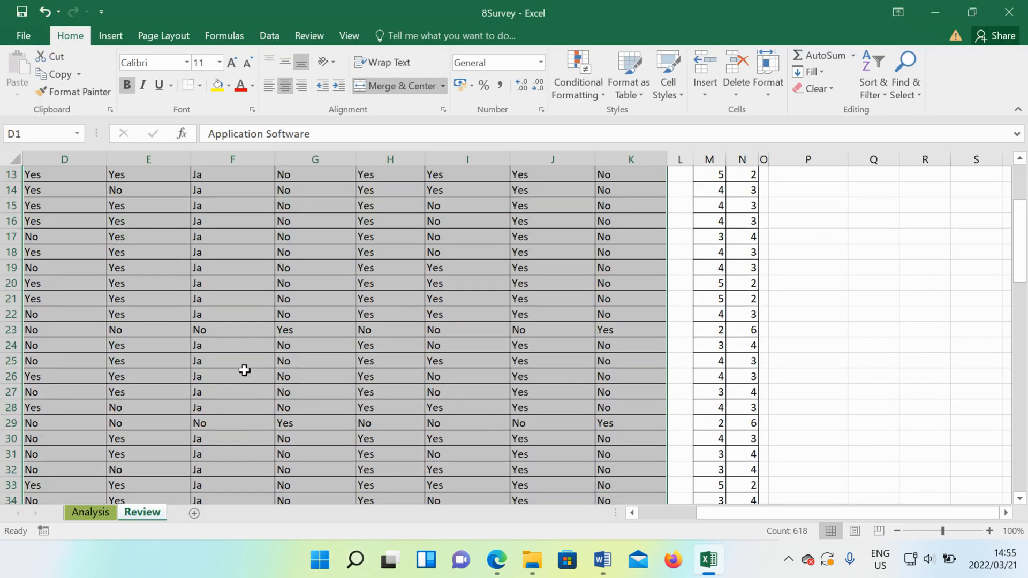
left_click(11, 294)
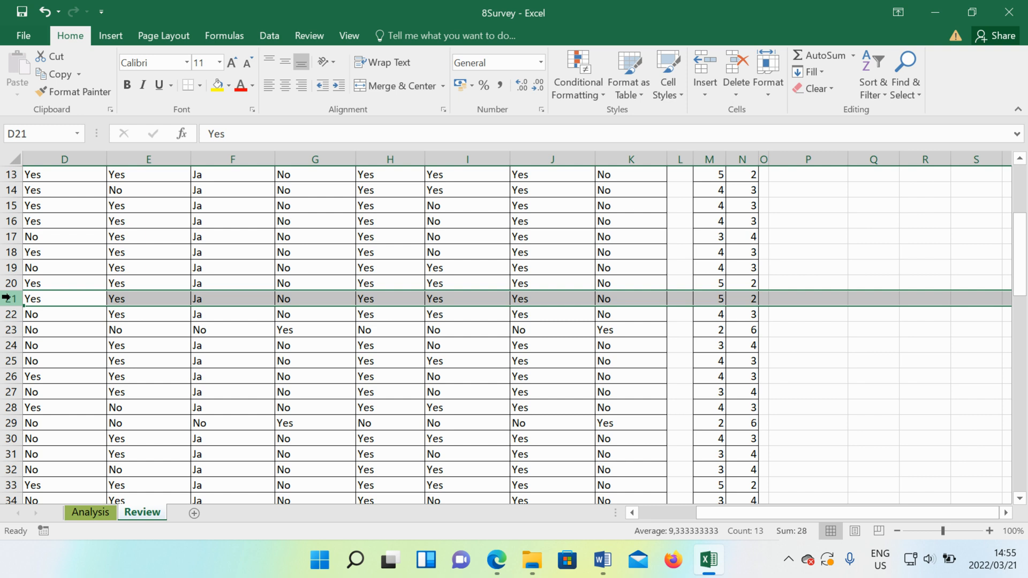
left_click(108, 36)
left_click(176, 38)
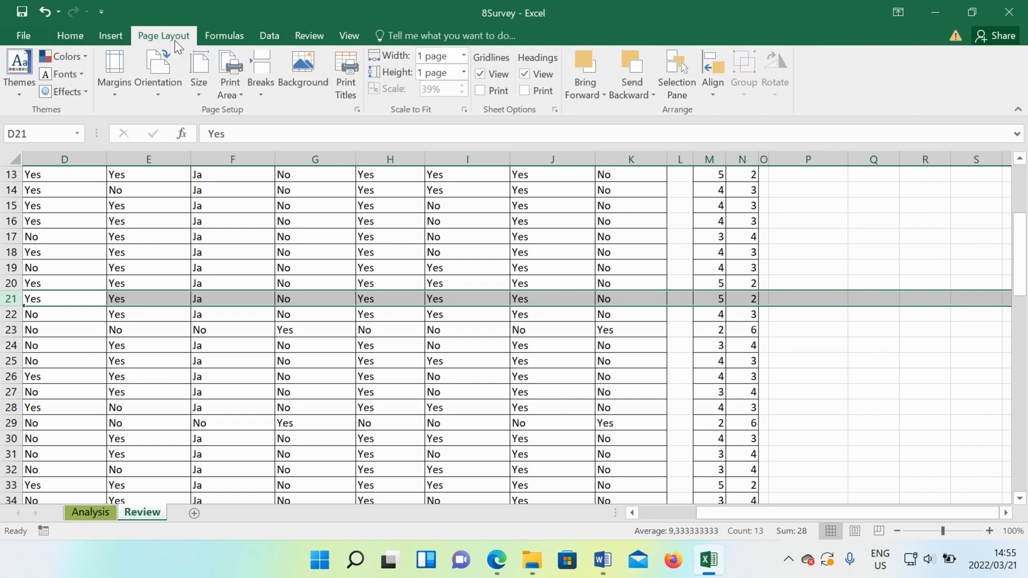
left_click(268, 95)
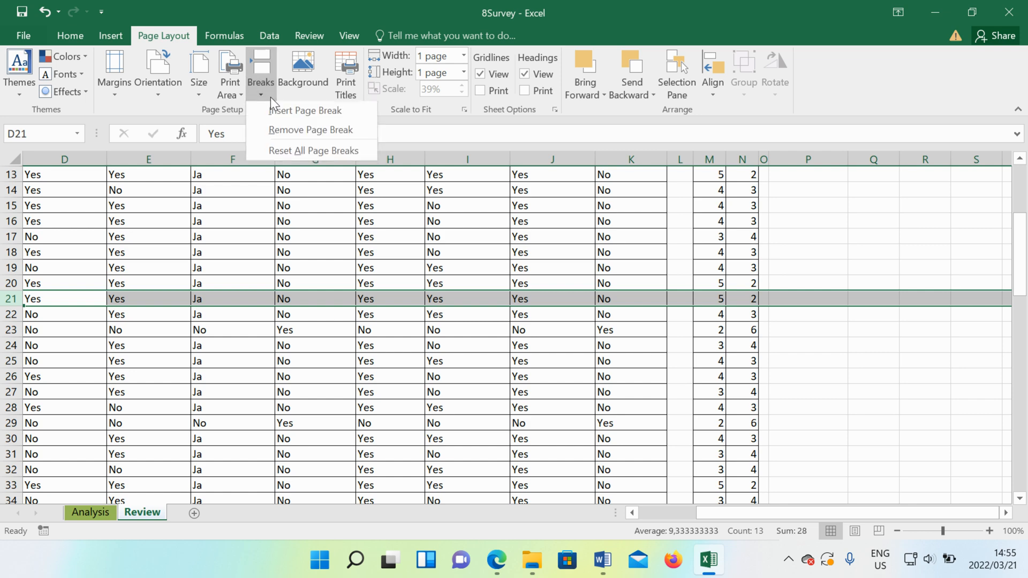
left_click(321, 113)
- Insert a page break above row 41 in the Review worksheet
scroll(81, 359, "down", 9)
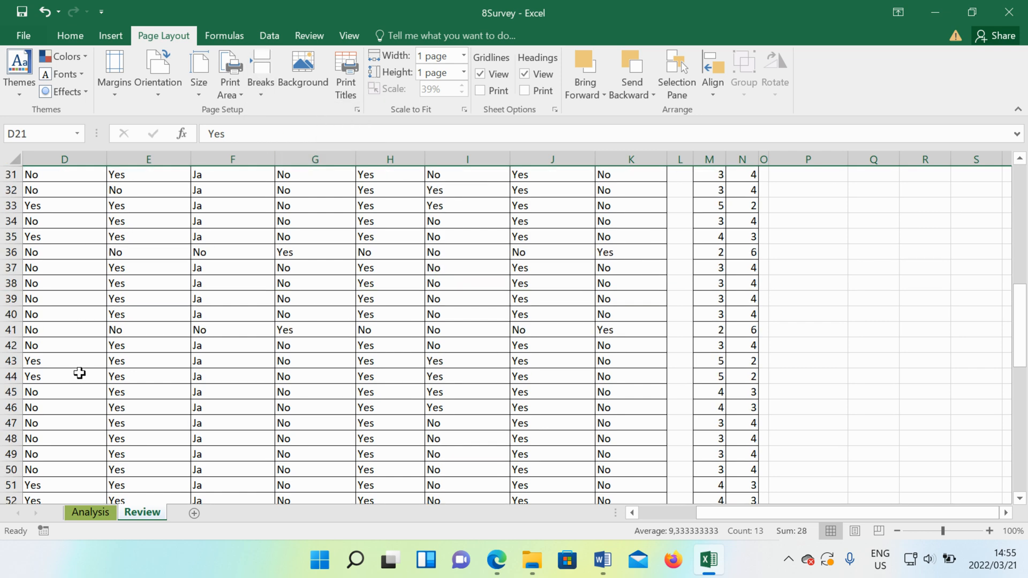
scroll(57, 395, "up", 1)
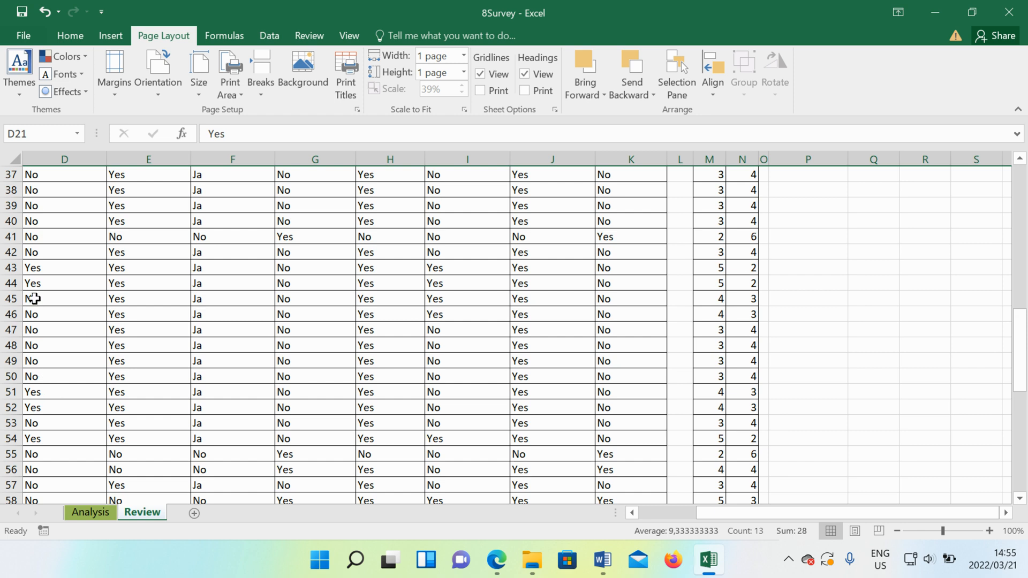
left_click(8, 224)
left_click(10, 237)
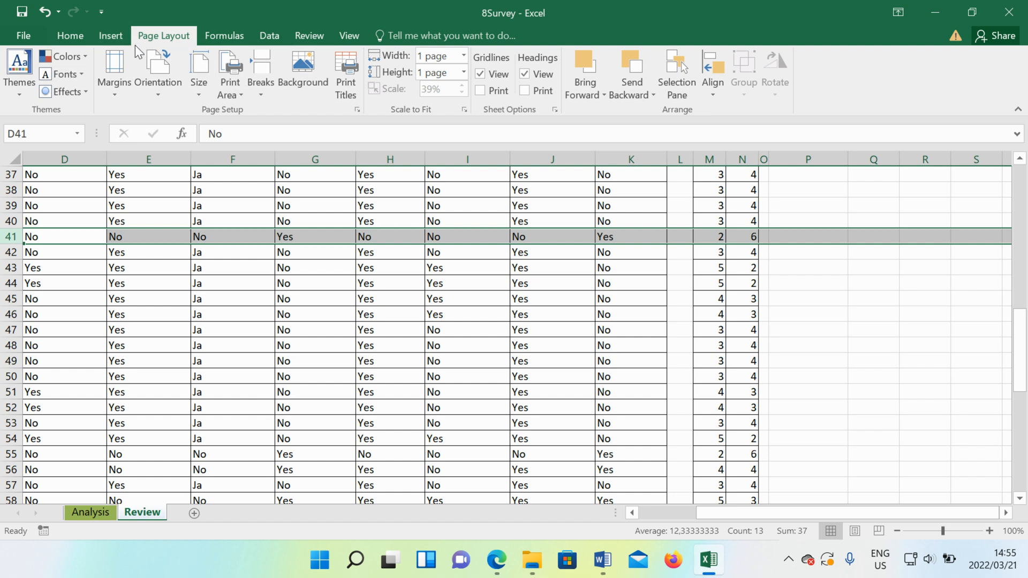
left_click(119, 38)
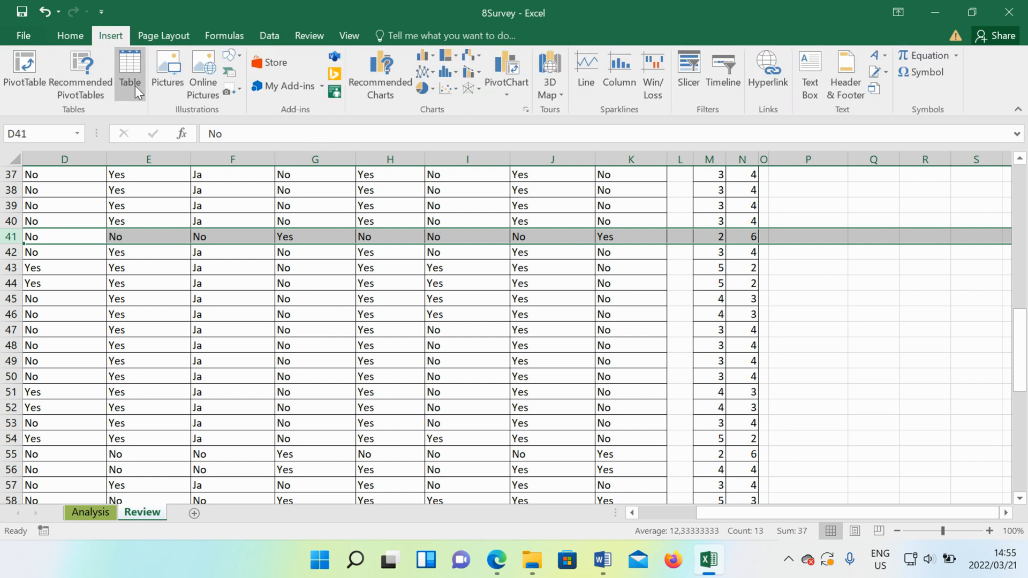
left_click(168, 36)
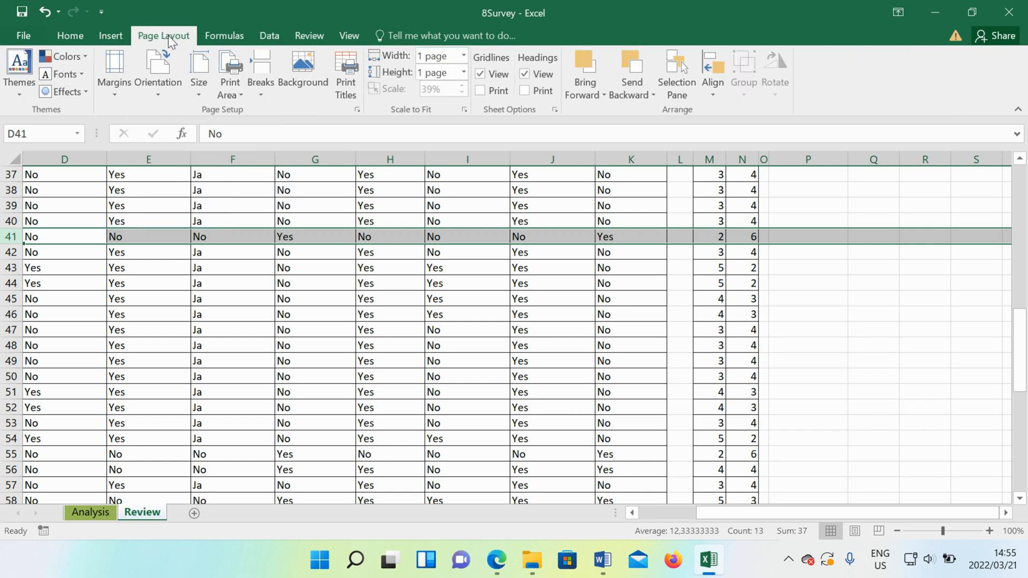
left_click(260, 80)
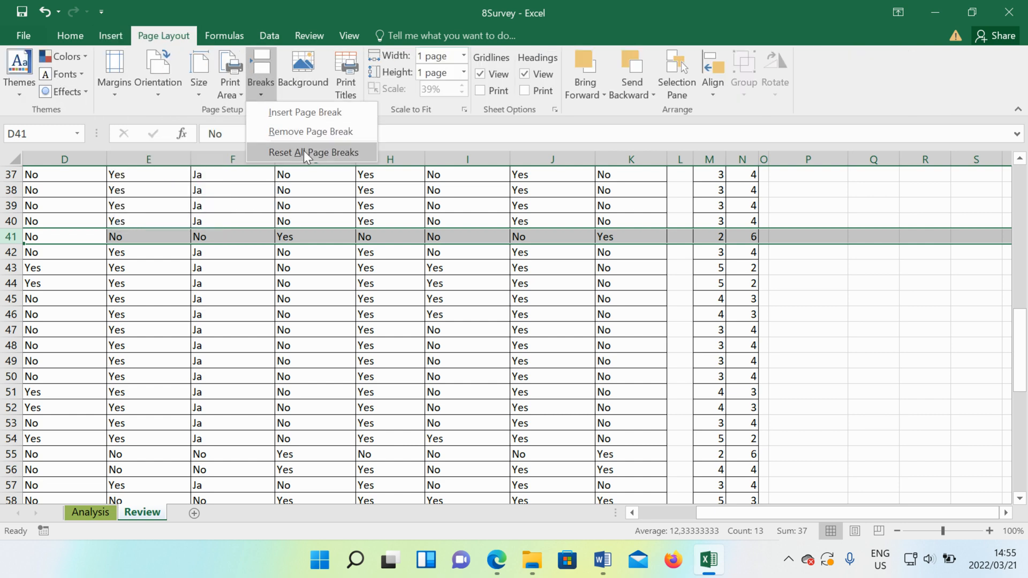
left_click(310, 114)
- Check the rows below the new break and preview the printout with row 41 still selected
scroll(119, 400, "down", 11)
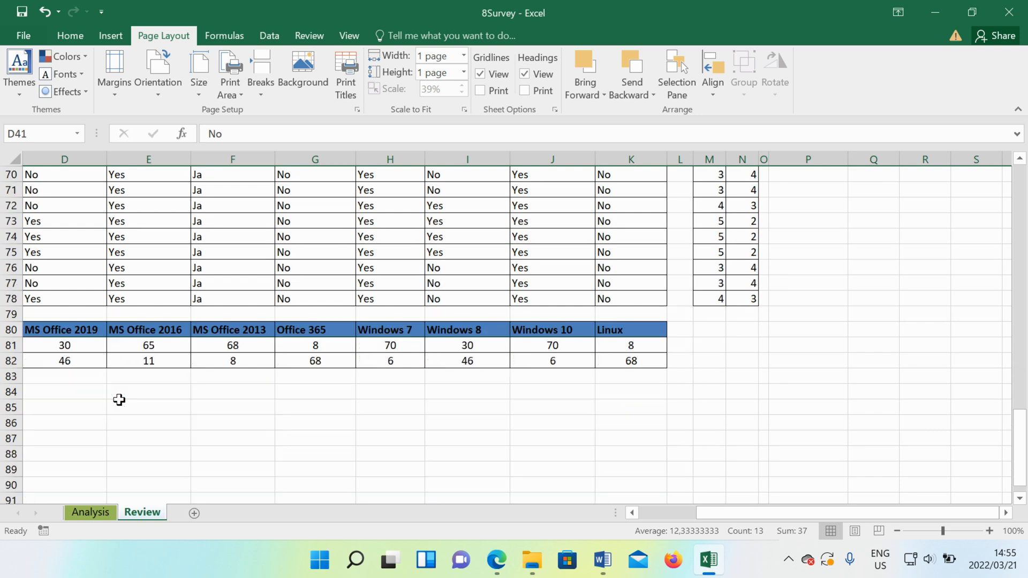
scroll(118, 400, "up", 10)
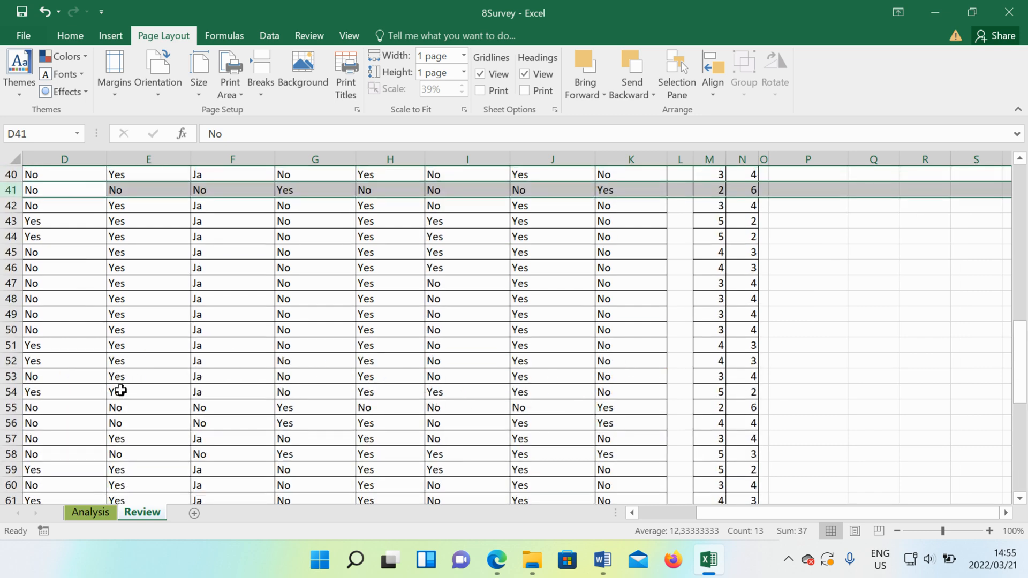
left_click(16, 37)
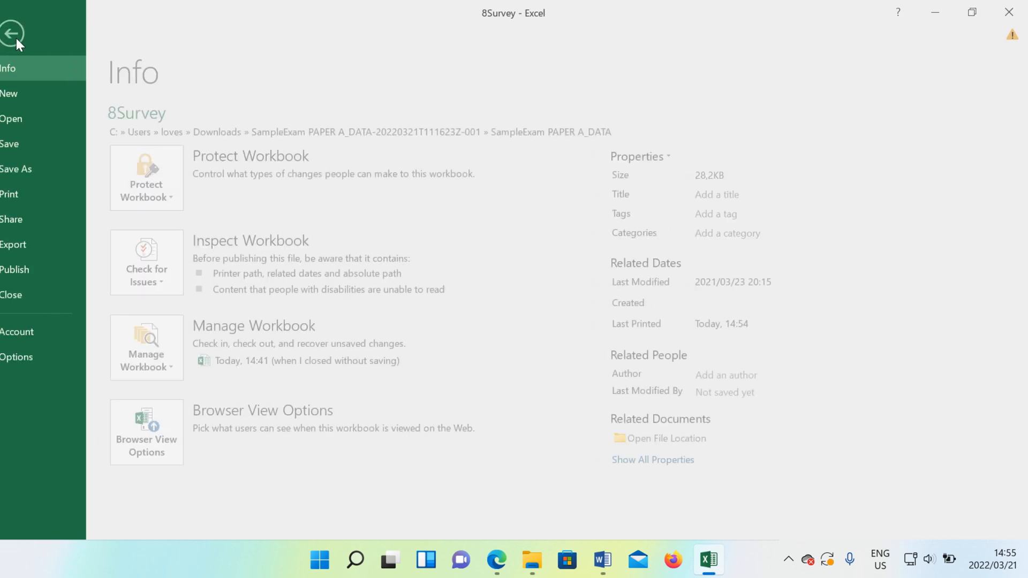
left_click(59, 193)
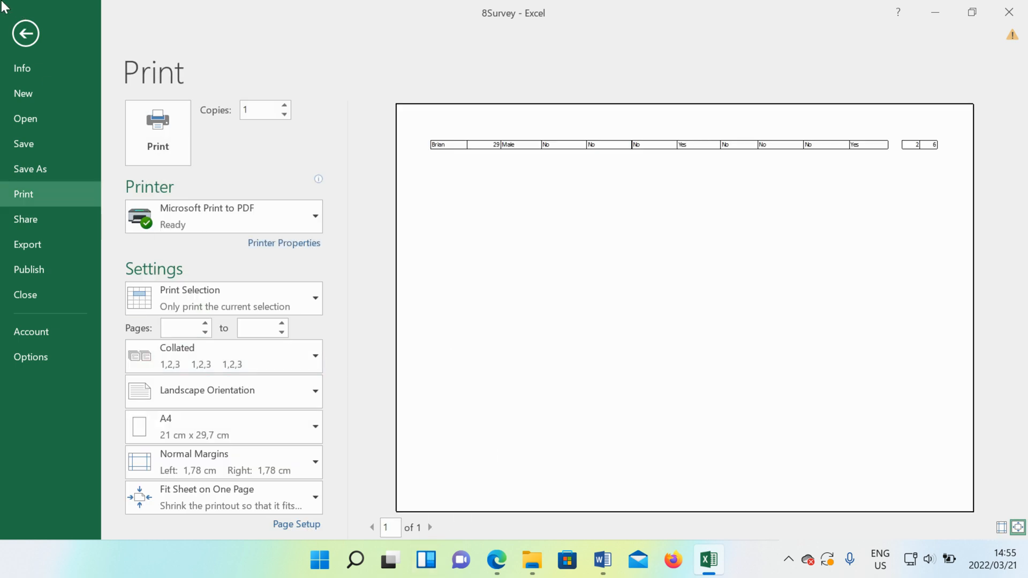
left_click(26, 33)
- Reselect cells D1:K78 in the Review worksheet and preview the printout of that selection
scroll(234, 287, "up", 13)
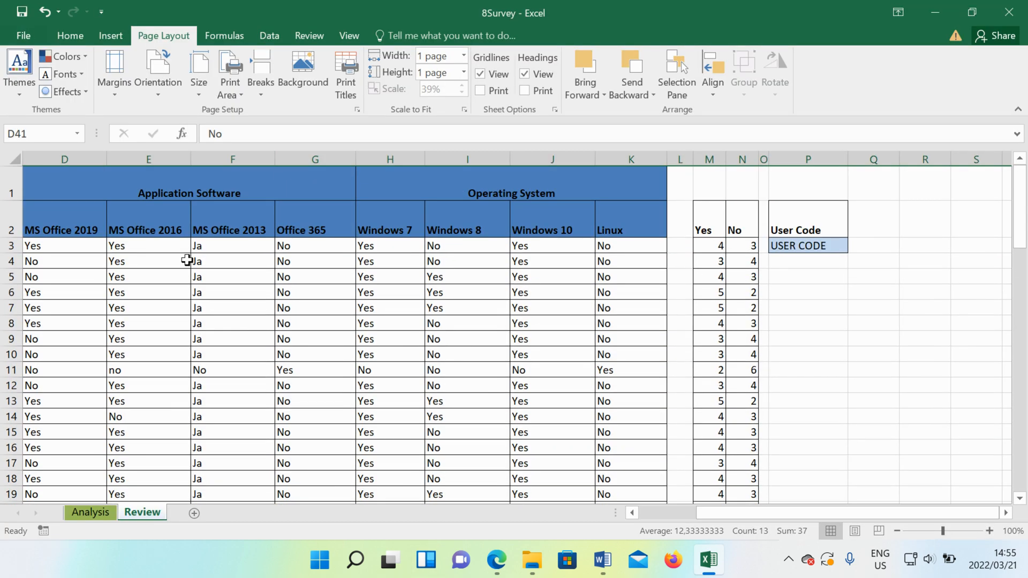
left_click_drag(65, 177, 565, 420)
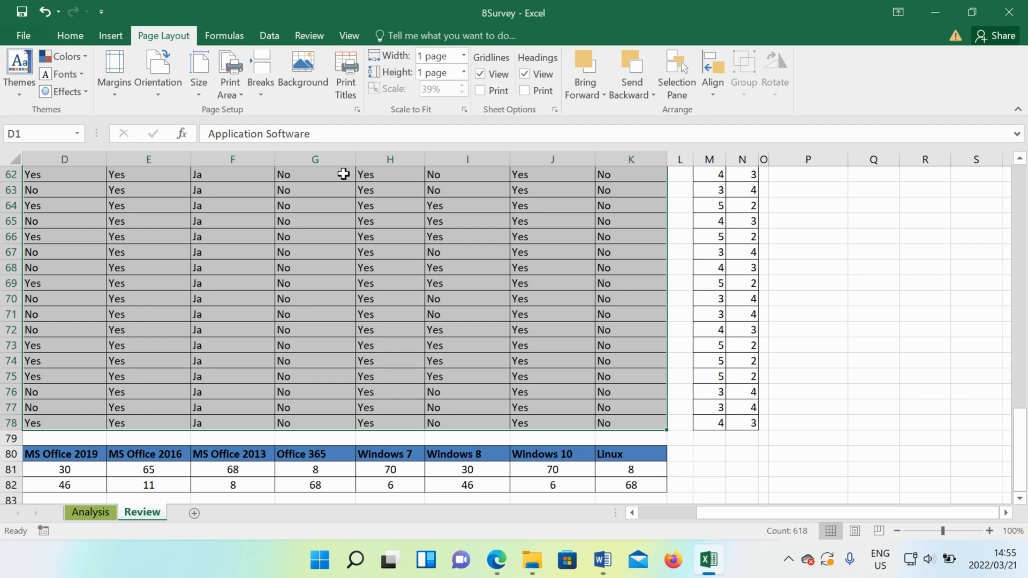
left_click(21, 36)
left_click(60, 193)
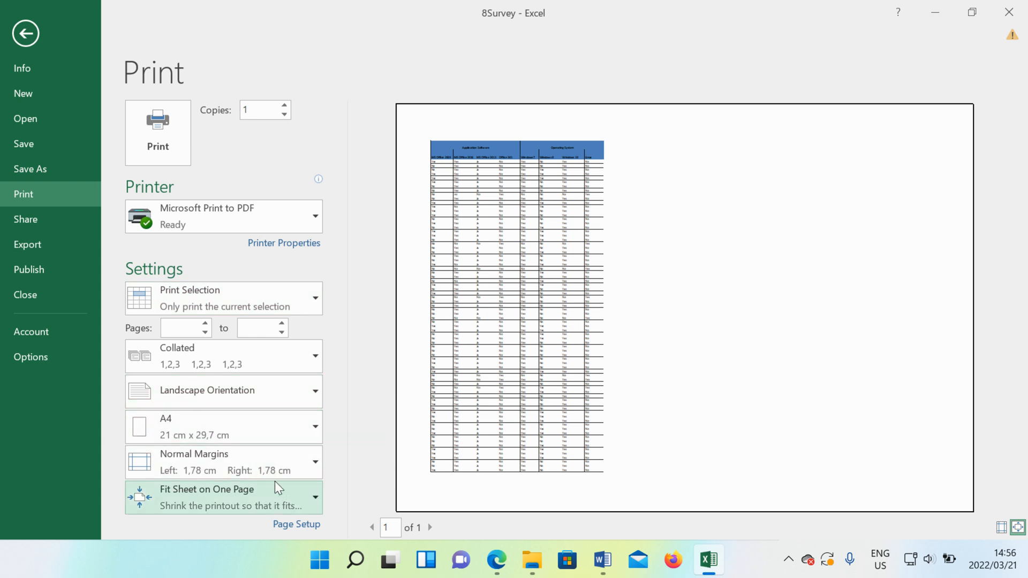
- Set the print scaling to No Scaling and page through the print preview to its last page
left_click(272, 500)
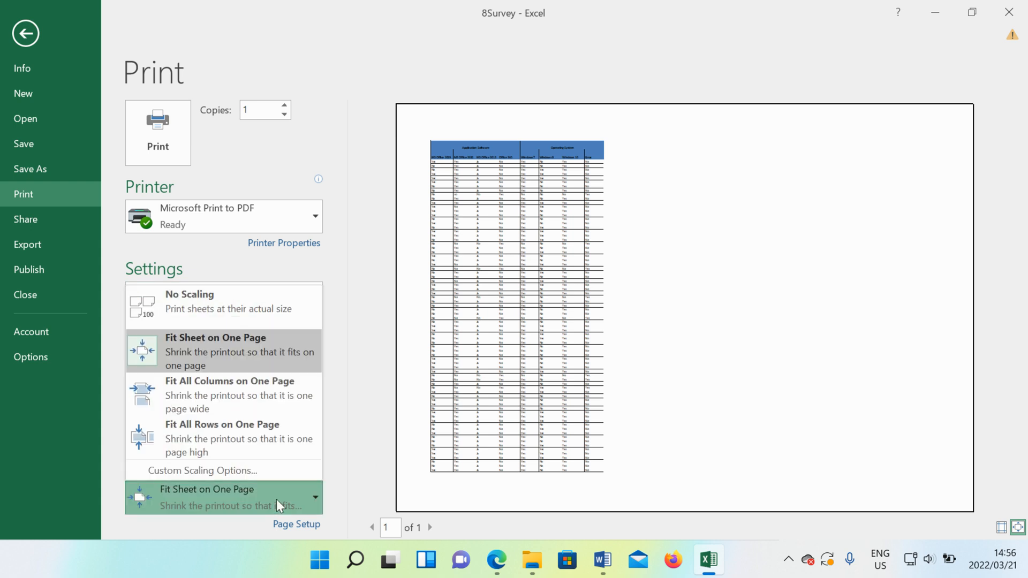
left_click(211, 319)
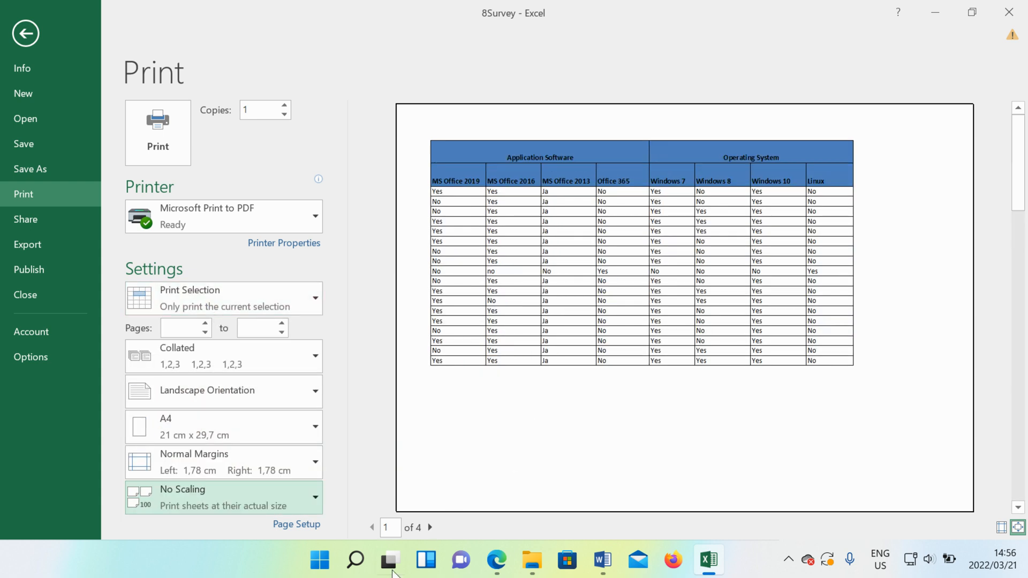
left_click(436, 527)
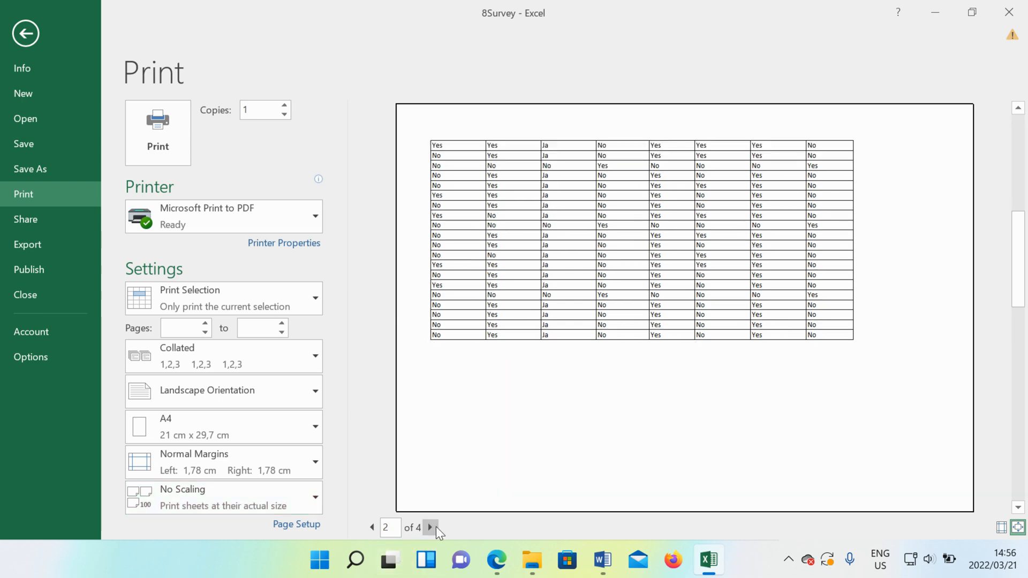
left_click(436, 527)
left_click(430, 527)
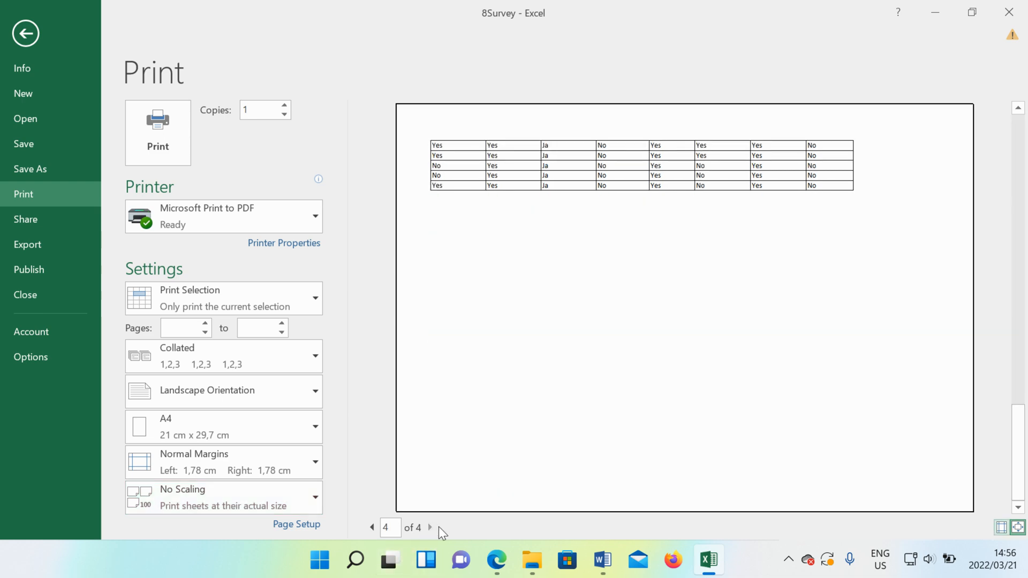
- Set the Review worksheet's page scaling to fit 1 page wide by 1 tall
left_click(41, 35)
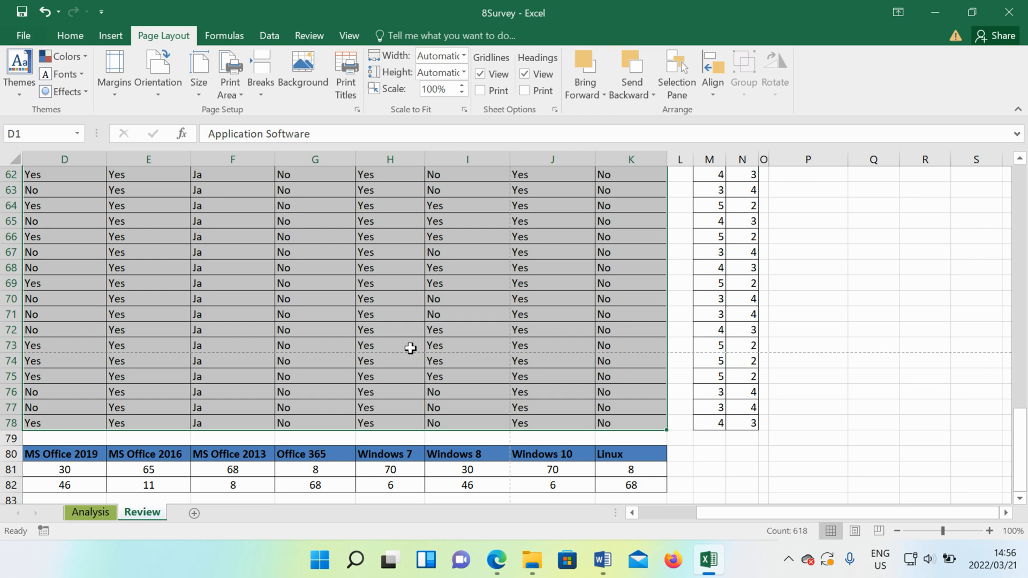
scroll(409, 347, "up", 11)
scroll(428, 358, "up", 9)
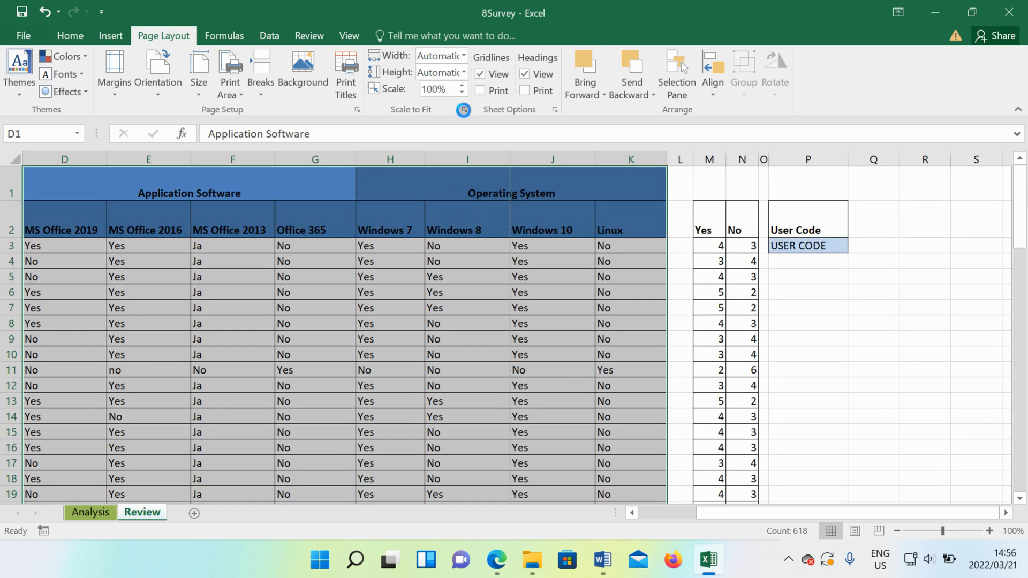
left_click(463, 110)
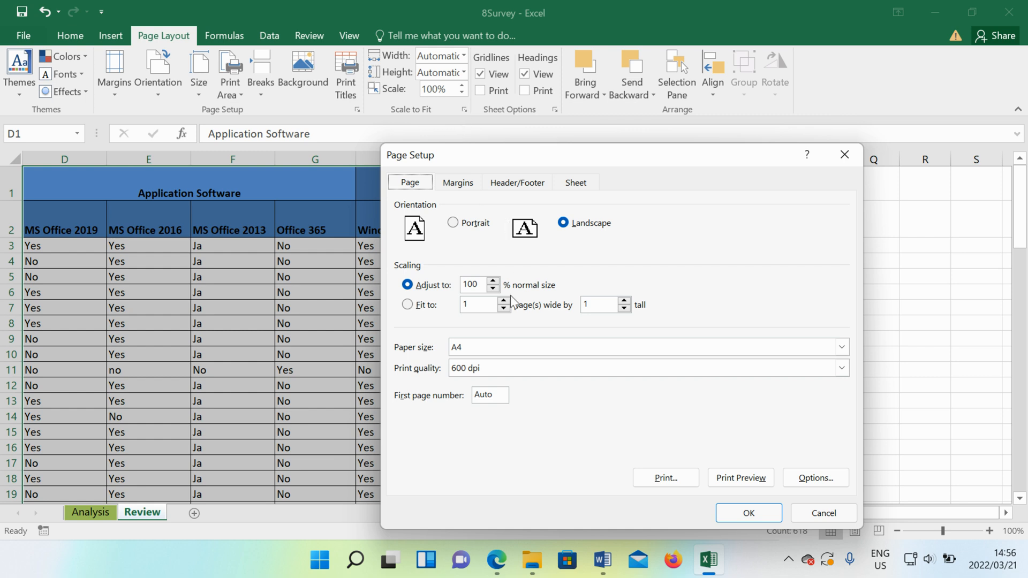
left_click(408, 304)
left_click(746, 514)
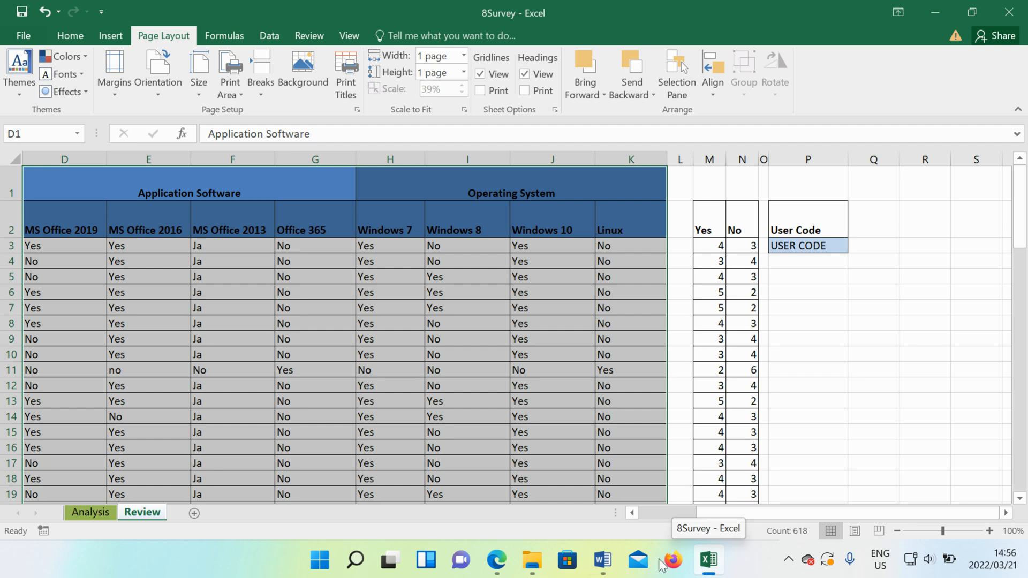
- Read the line chart requirements of question 8.11 in the Word question paper and return to the Excel workbook
left_click(612, 561)
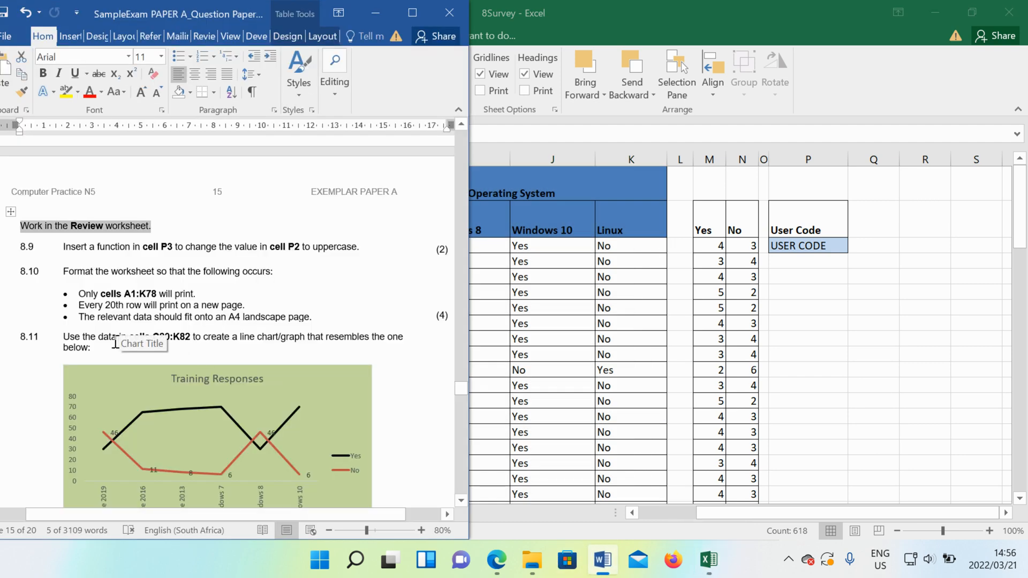
scroll(113, 344, "down", 3)
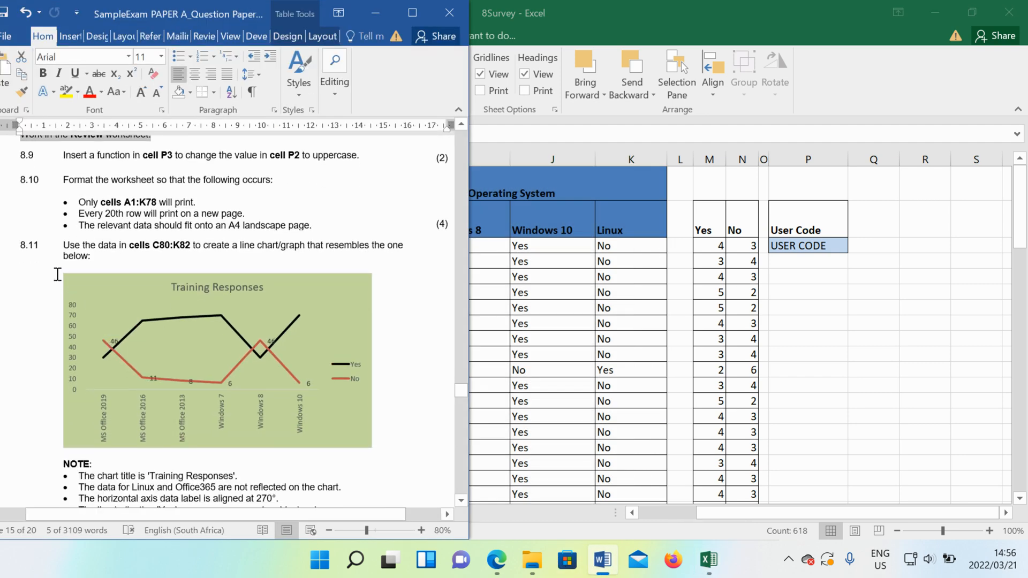
left_click(66, 247)
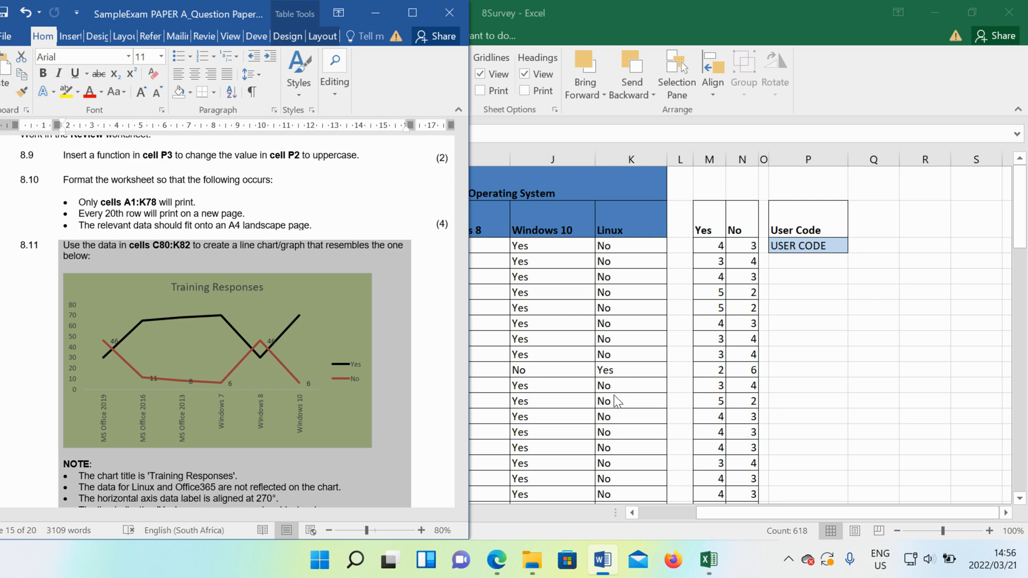
key("alt+Tab")
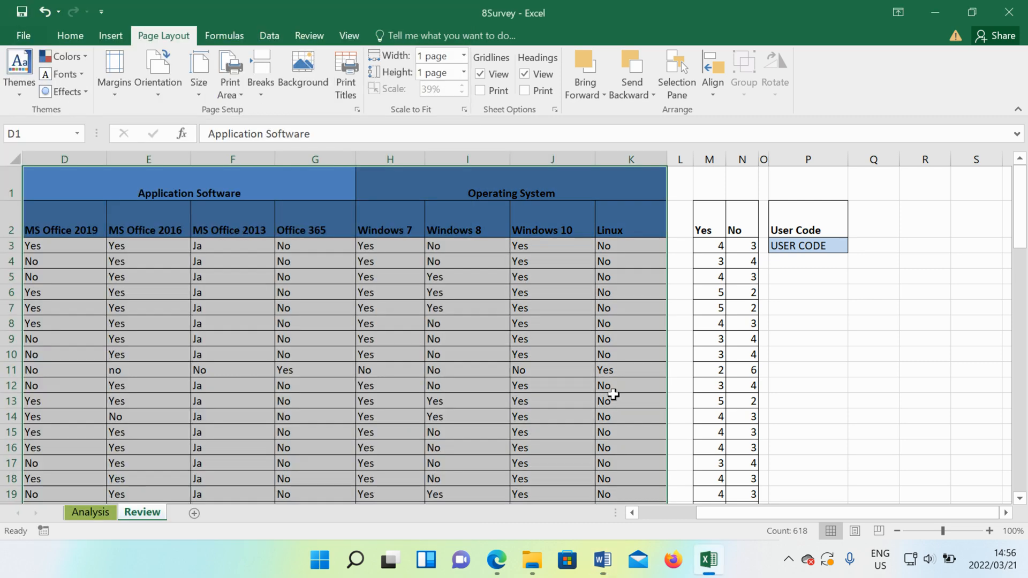
- Select the Responses summary data in cells C80:K82 of the Review worksheet
scroll(410, 401, "down", 3)
scroll(404, 401, "down", 3)
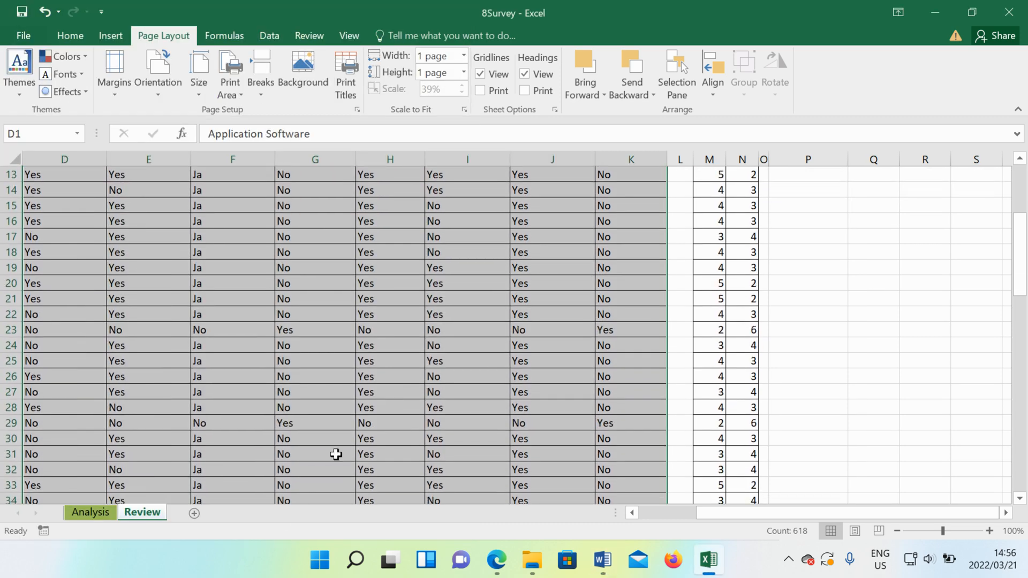
left_click_drag(316, 423, 393, 454)
left_click_drag(705, 515, 635, 519)
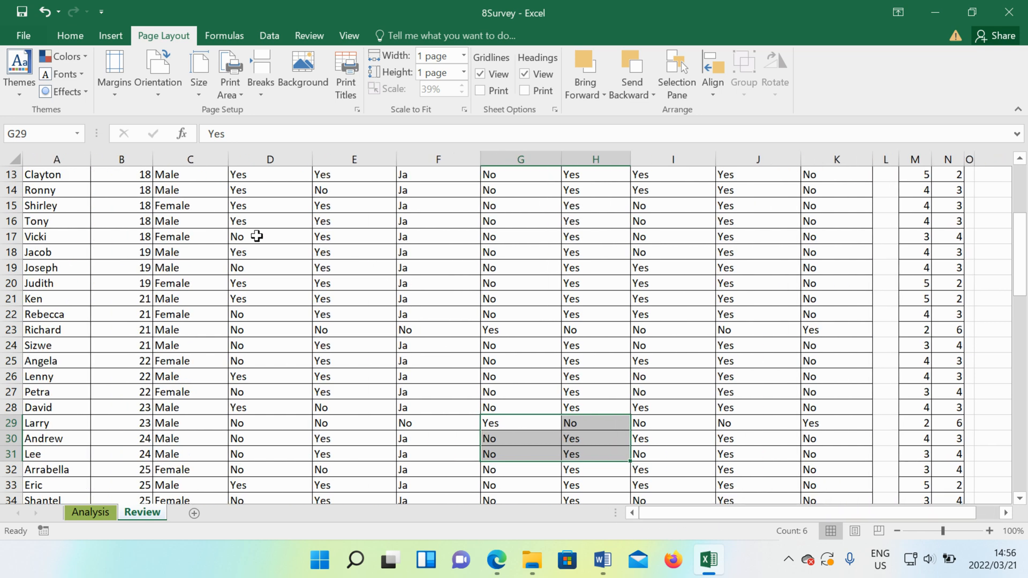
scroll(183, 439, "down", 1)
scroll(184, 440, "down", 15)
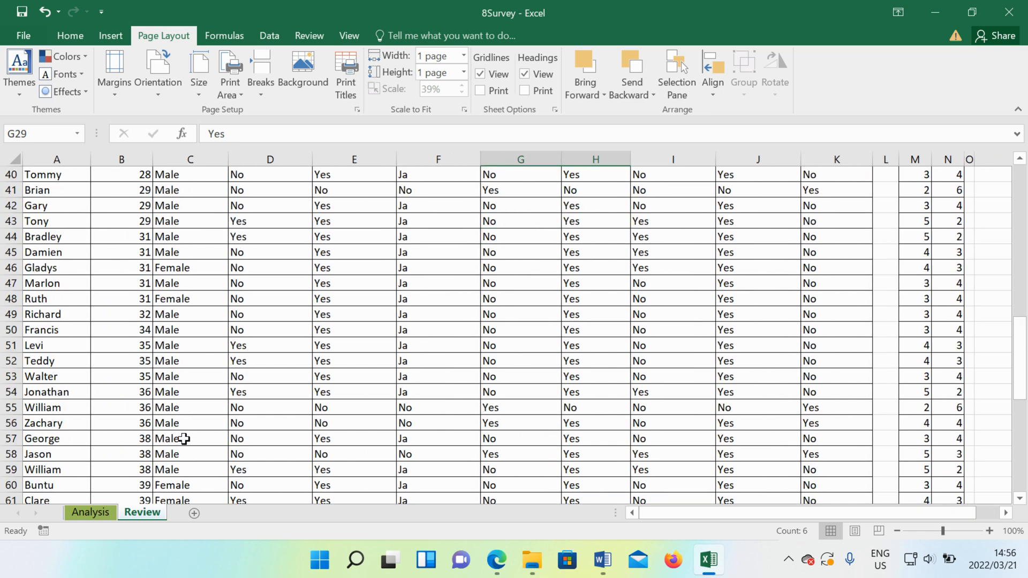
scroll(183, 439, "down", 4)
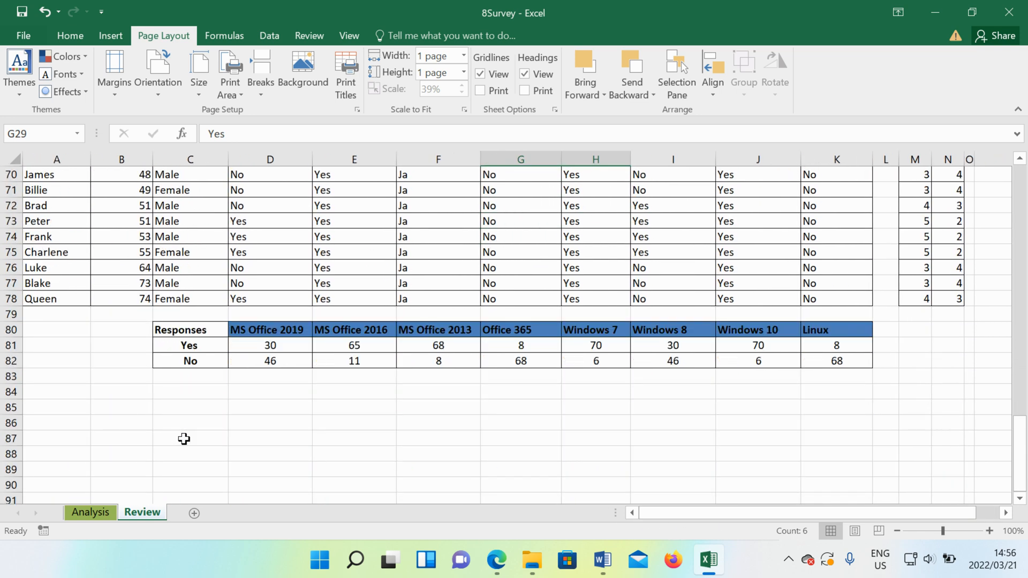
scroll(184, 439, "up", 1)
left_click_drag(183, 376, 829, 406)
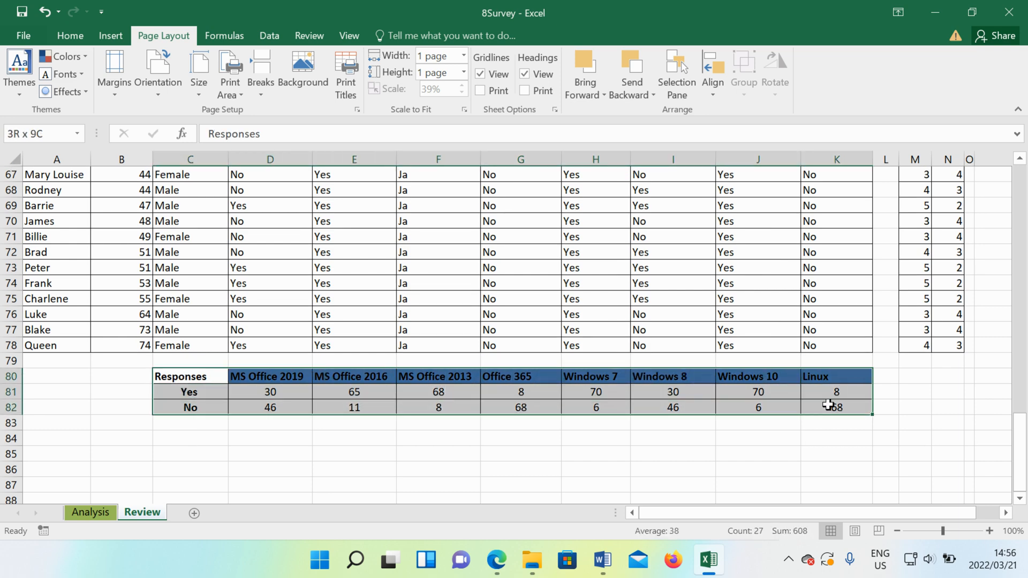
- Check the data range given for question 8.11 in the Word question paper, highlight C80:K82 there, and return to the Excel workbook
left_click(601, 561)
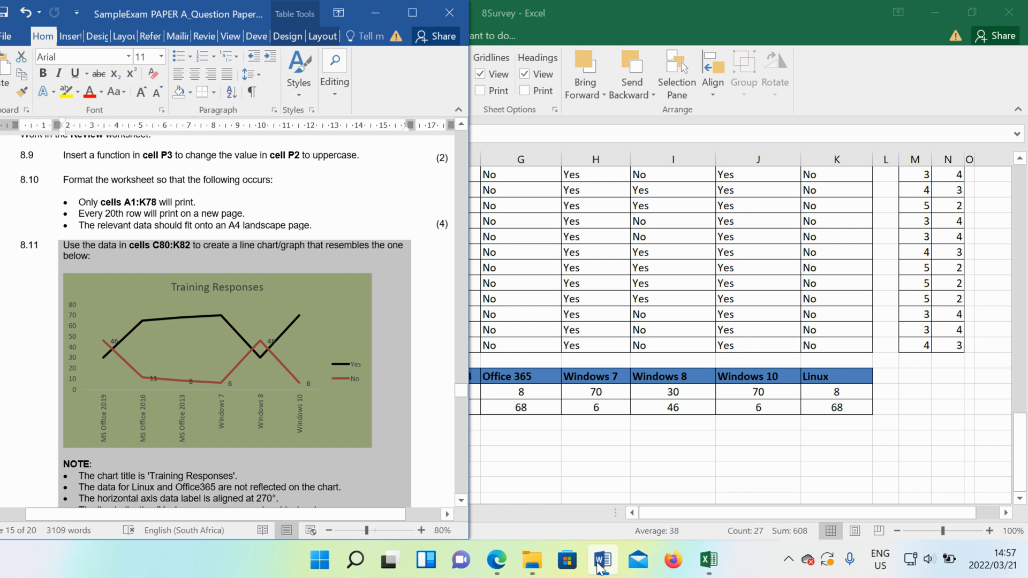
left_click(598, 566)
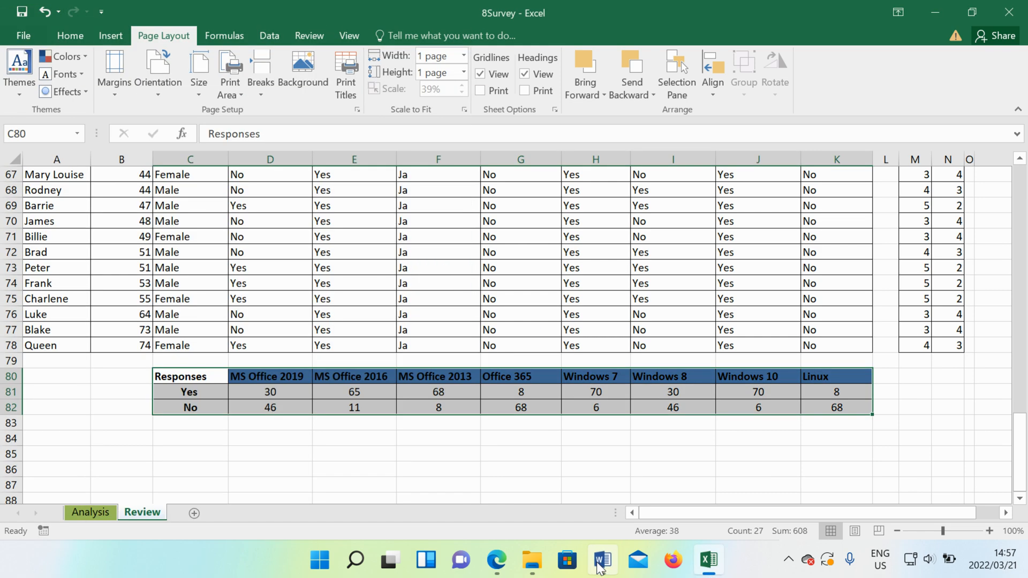
scroll(523, 503, "down", 4)
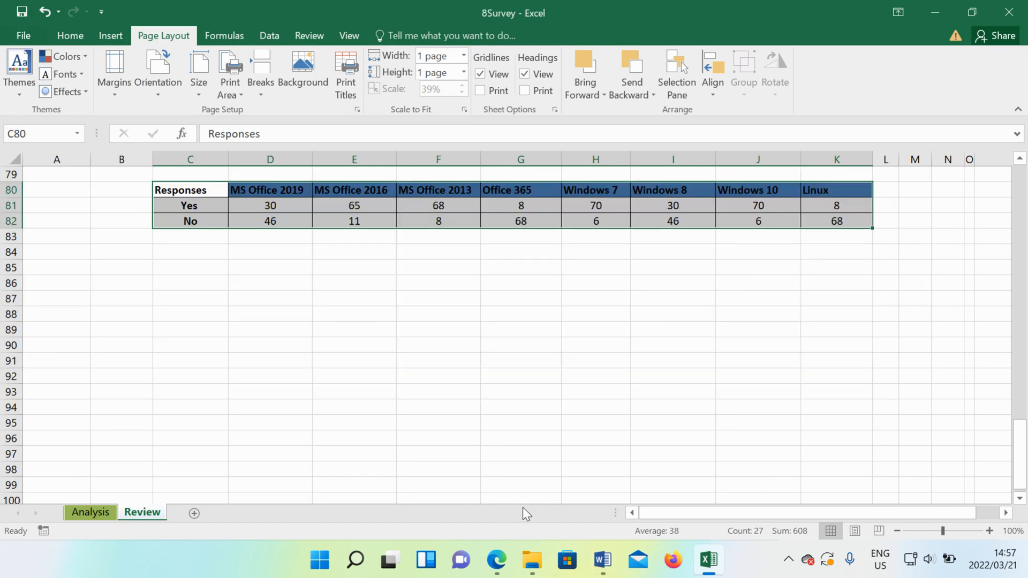
scroll(523, 485, "up", 5)
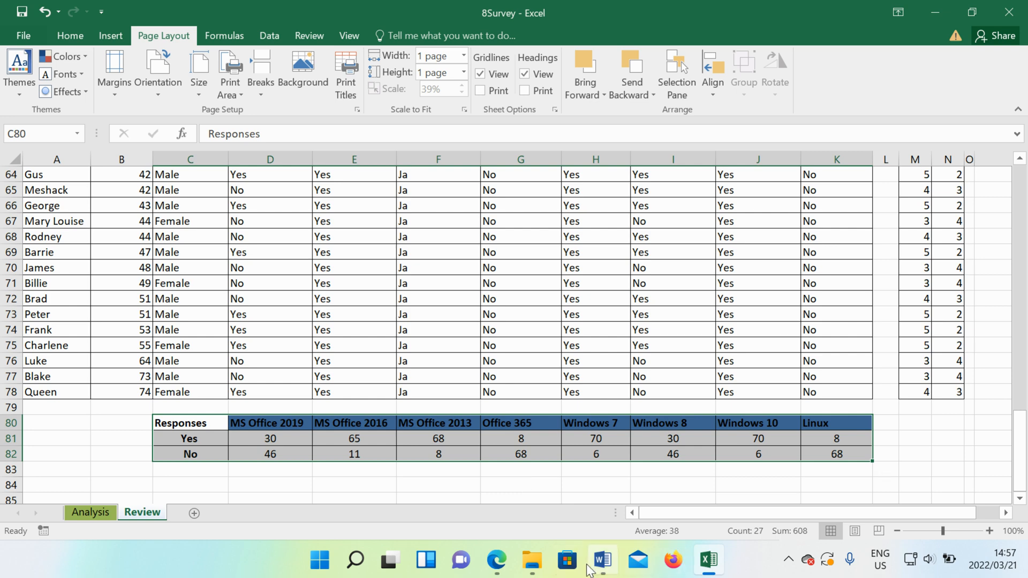
left_click(602, 562)
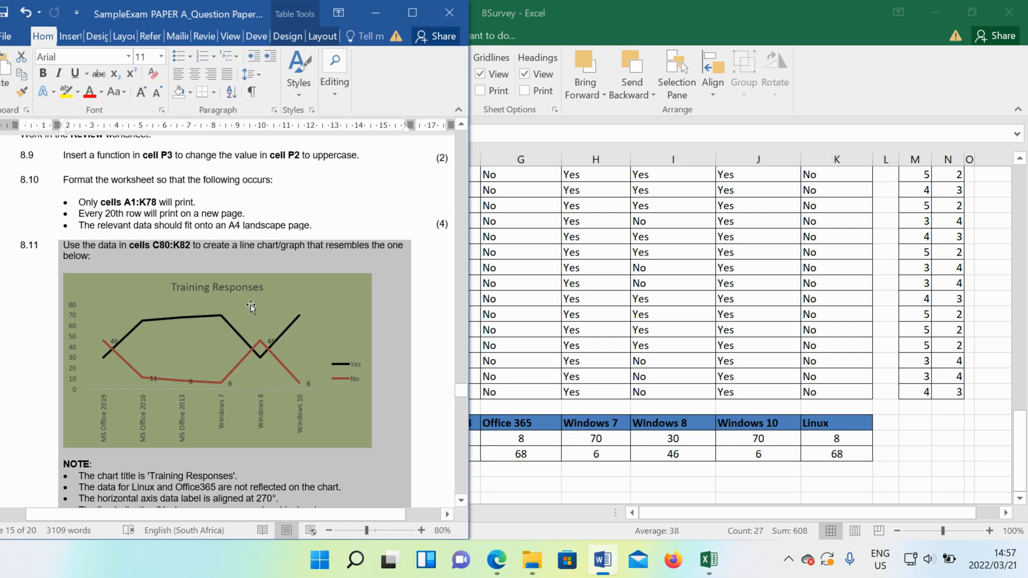
left_click_drag(191, 245, 157, 248)
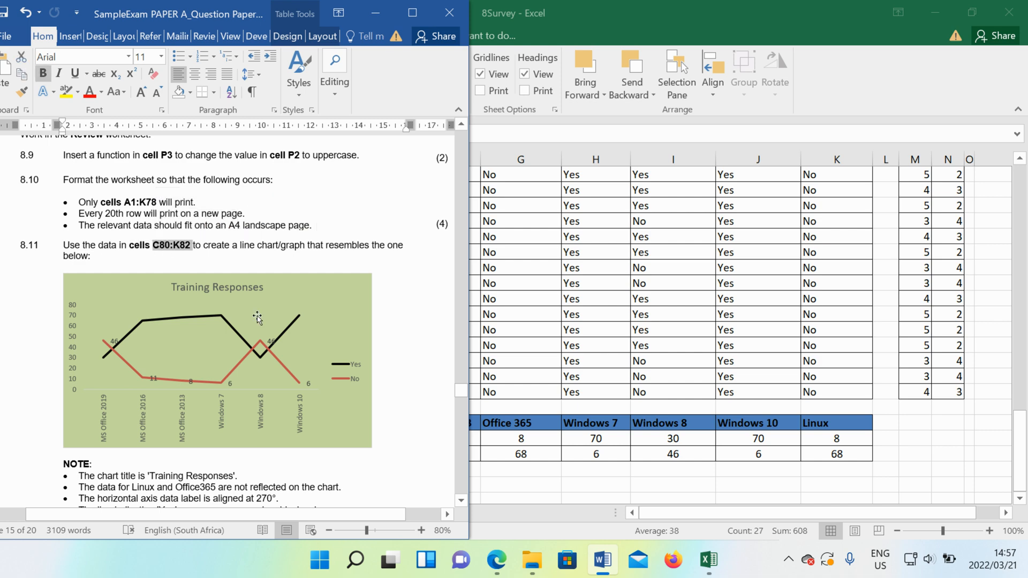
key("alt+Tab")
left_click(300, 486)
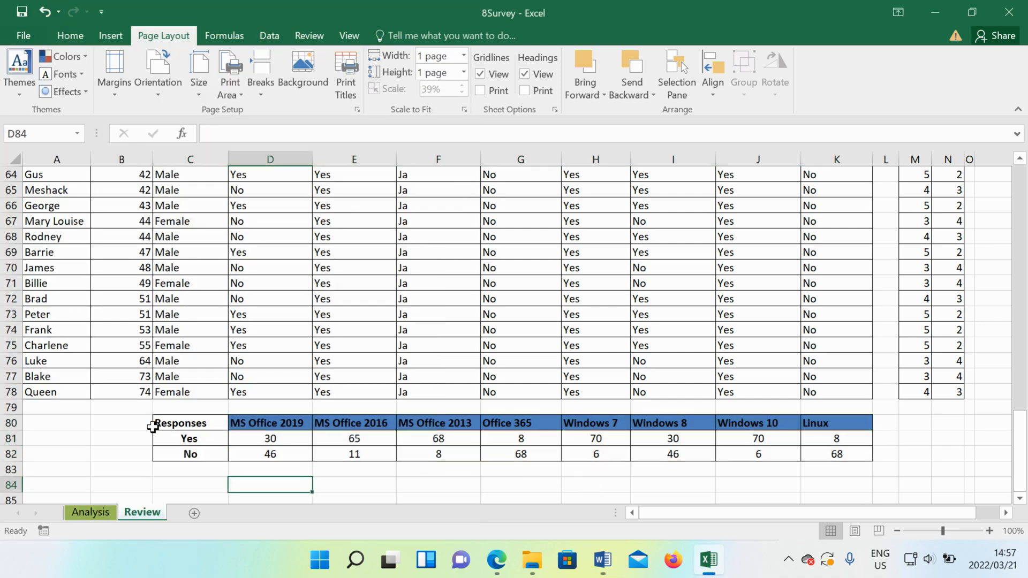
left_click(604, 561)
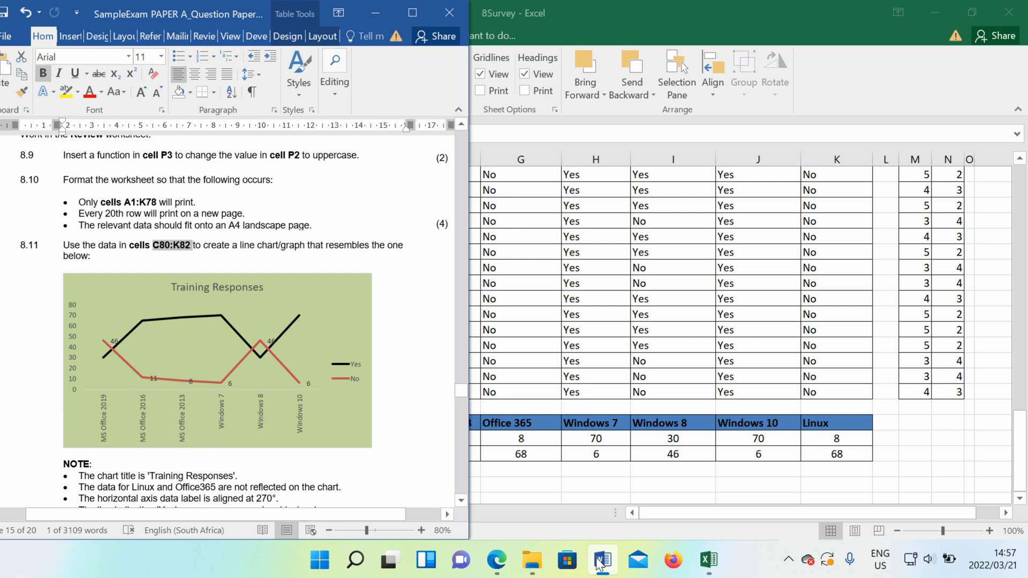
left_click(602, 561)
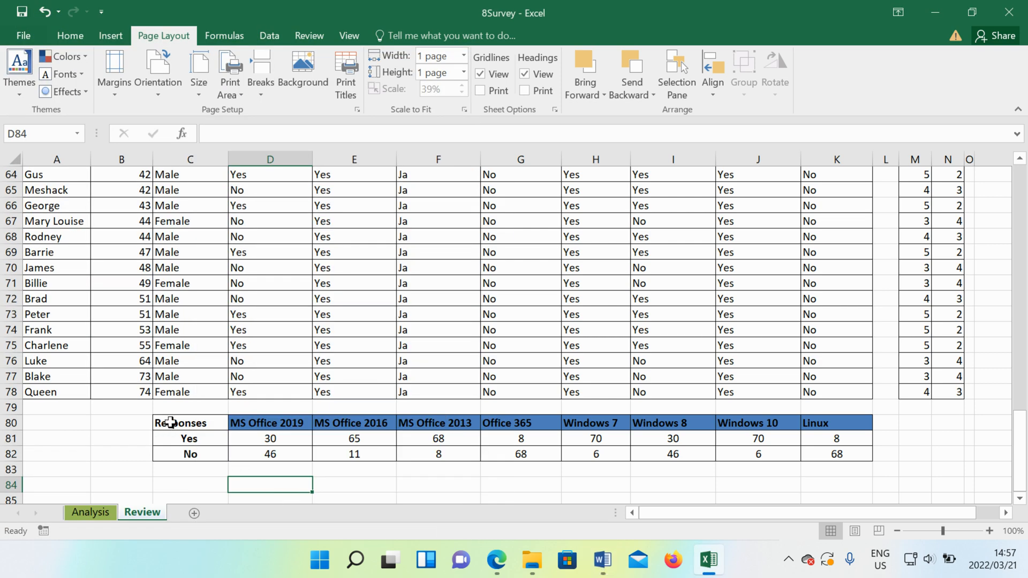
- Select cells C80:K87 of the Review worksheet and insert a basic 2-D line chart, checking the sample chart in the Word question paper
left_click_drag(169, 423, 854, 469)
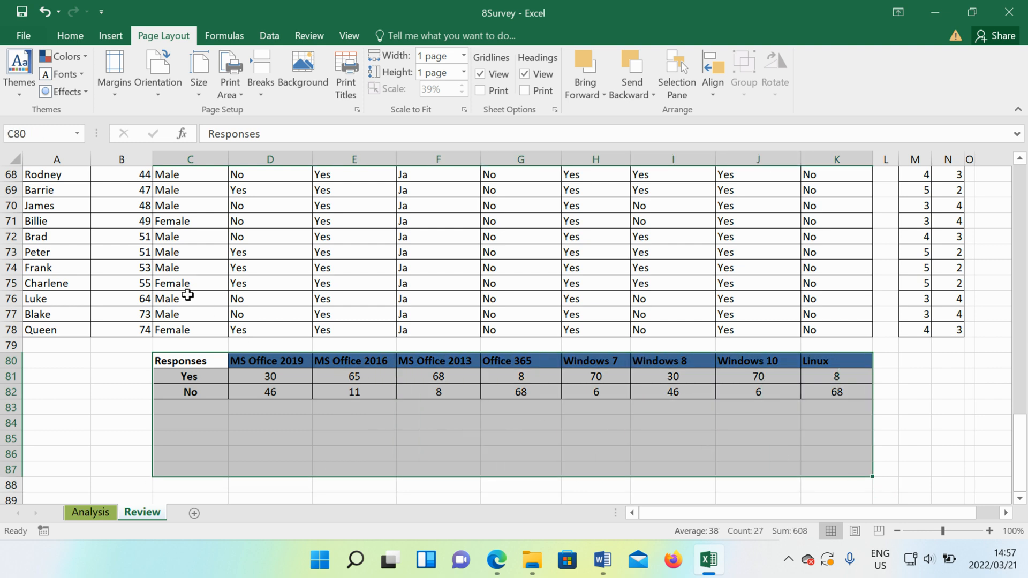
left_click(104, 34)
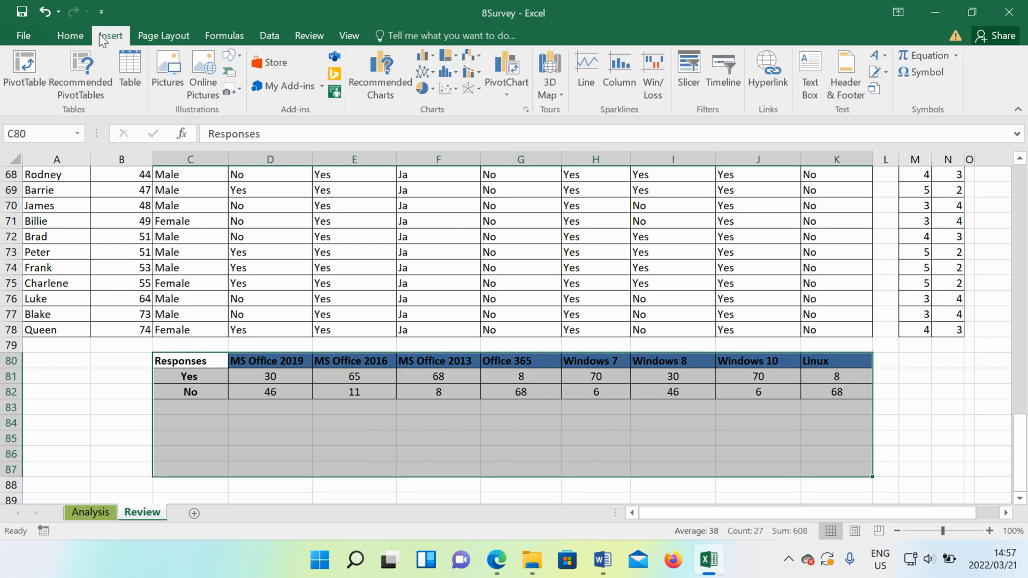
left_click(430, 72)
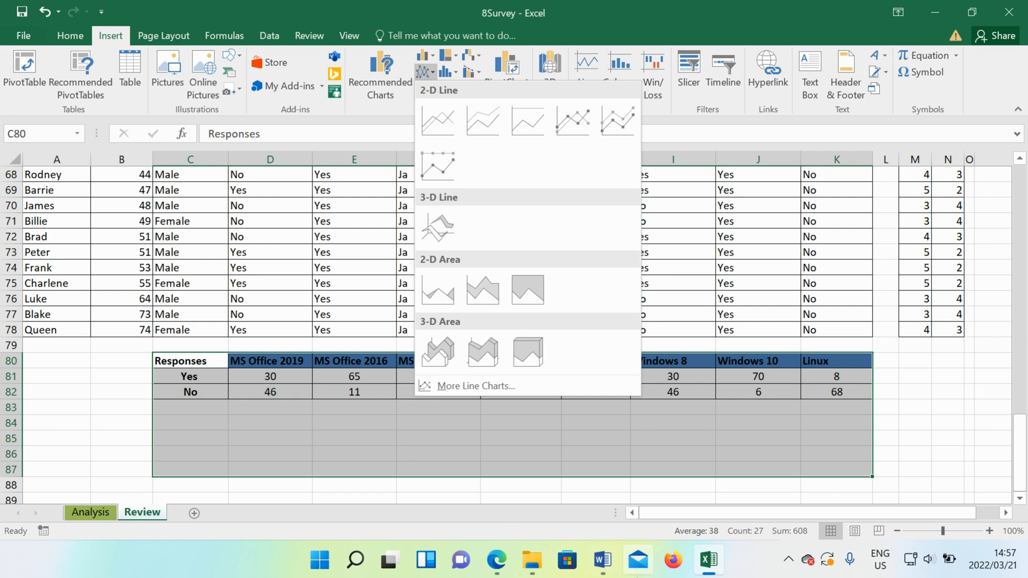
left_click(602, 560)
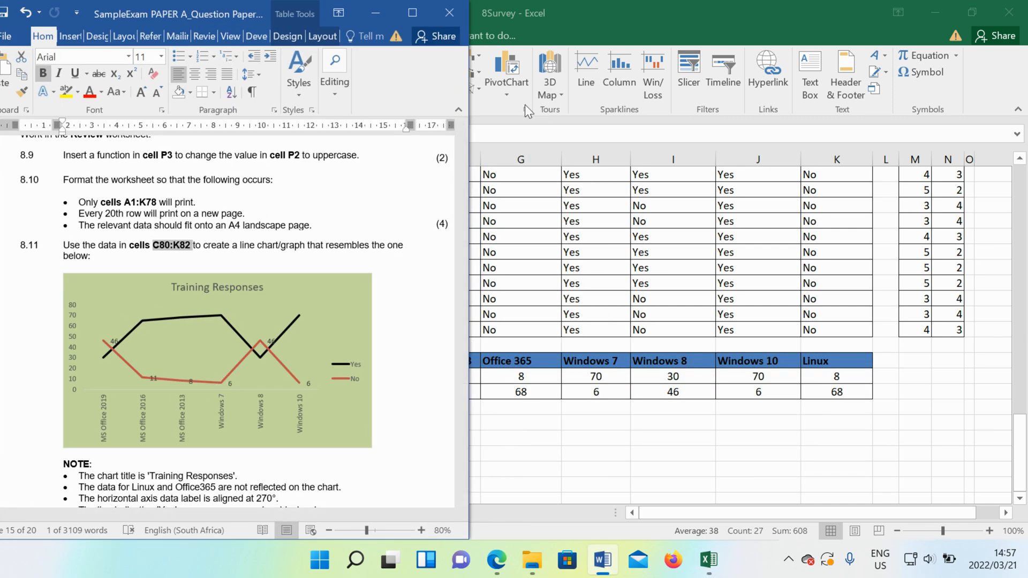
left_click(495, 107)
left_click(430, 72)
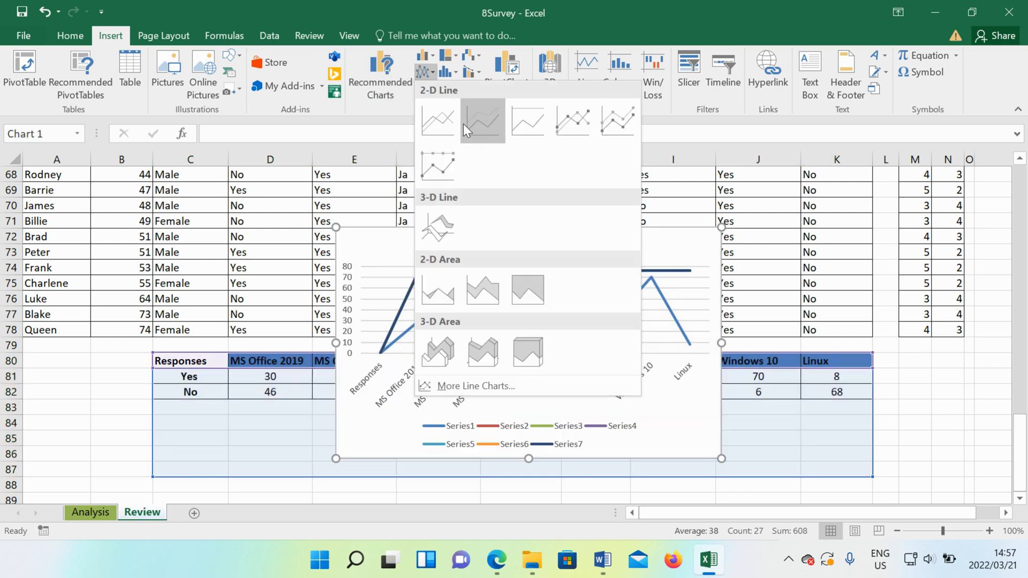
left_click(454, 124)
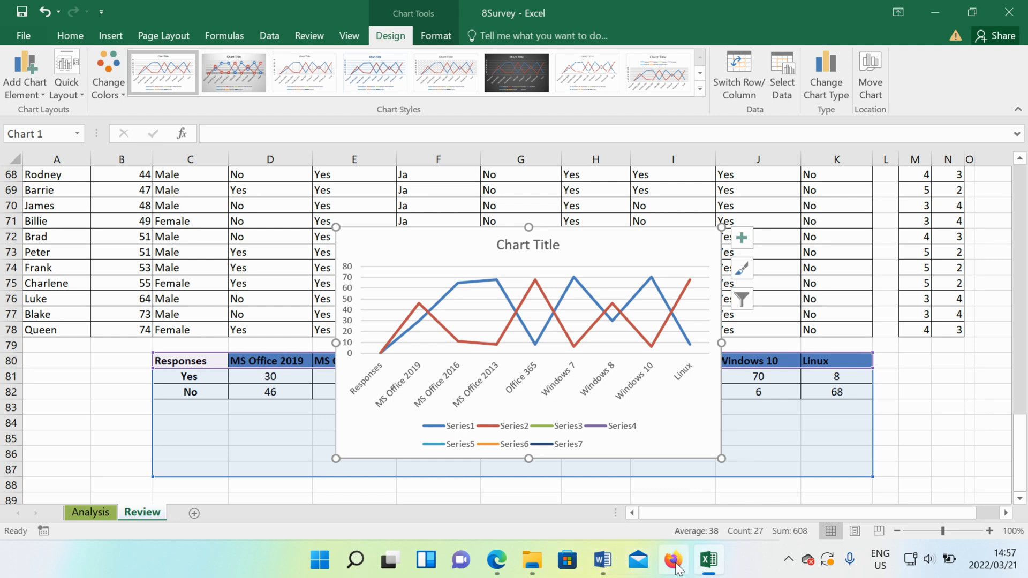
- Read the chart notes under question 8.11 in the Word question paper and return to the Excel workbook
left_click(604, 563)
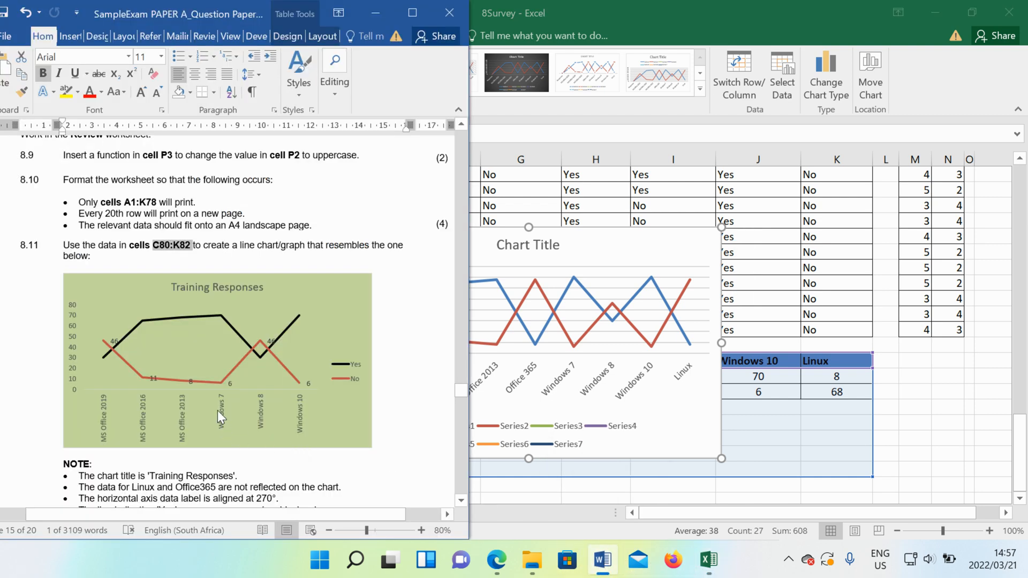
scroll(220, 489, "down", 2)
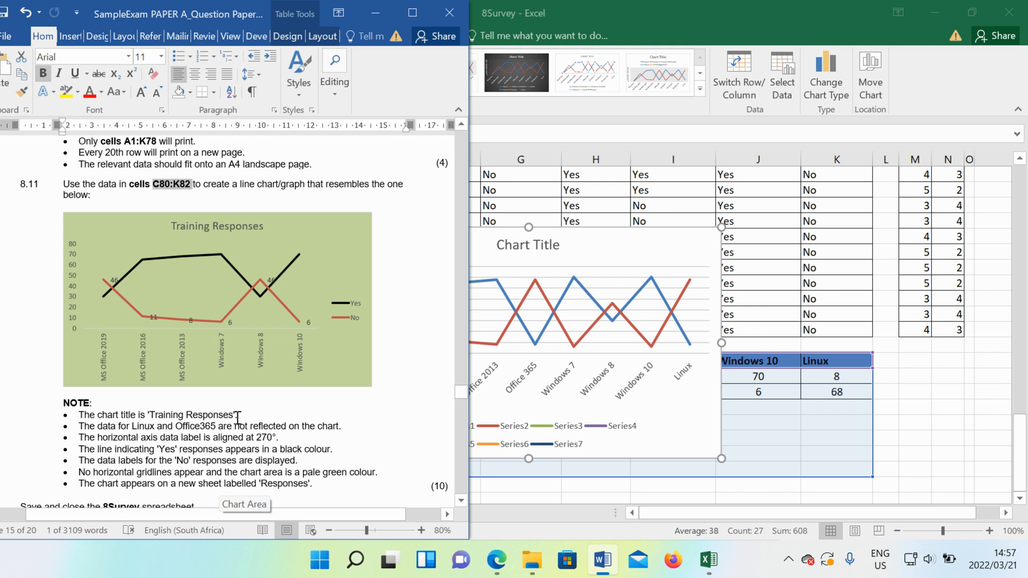
left_click(585, 279)
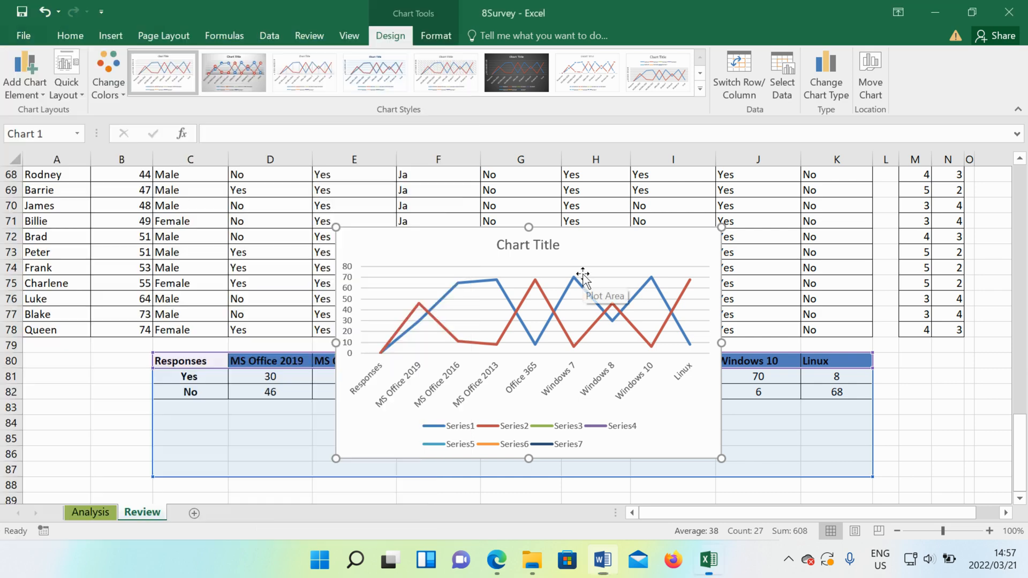
- Clear the placeholder text from the line chart's title
left_click(522, 247)
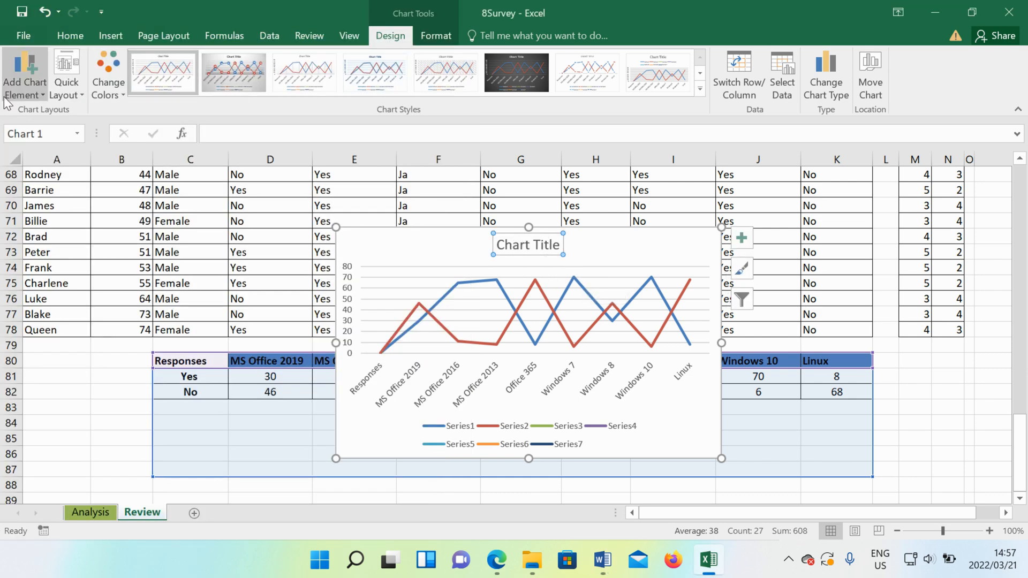
left_click(20, 85)
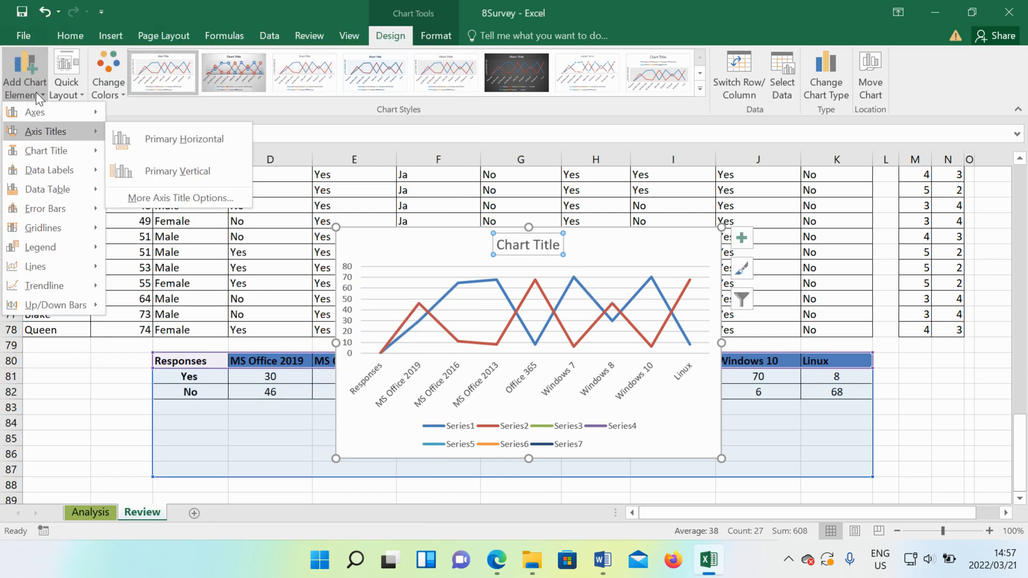
mouse_move(75, 149)
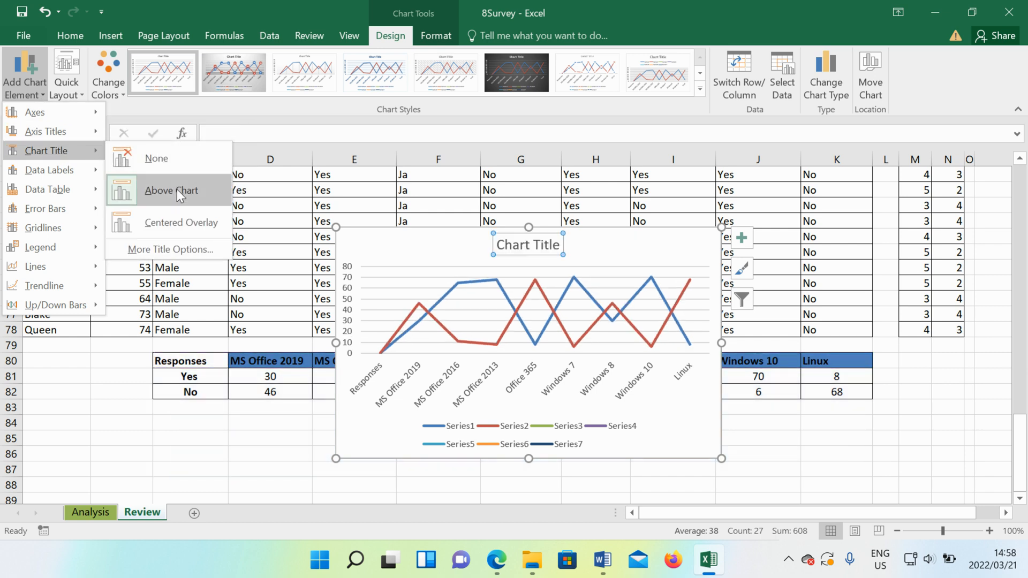
left_click(557, 243)
left_click(560, 245)
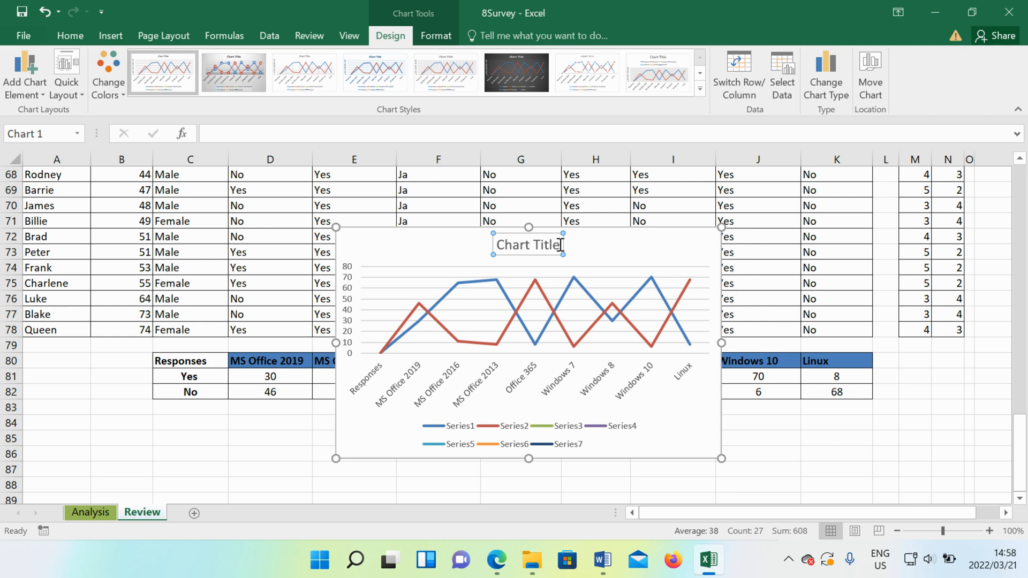
key("BackSpace")
key("BackSpace")
key("BackSpace")
key("BackSpace")
key("BackSpace")
key("BackSpace")
key("BackSpace")
key("BackSpace")
key("BackSpace")
key("BackSpace")
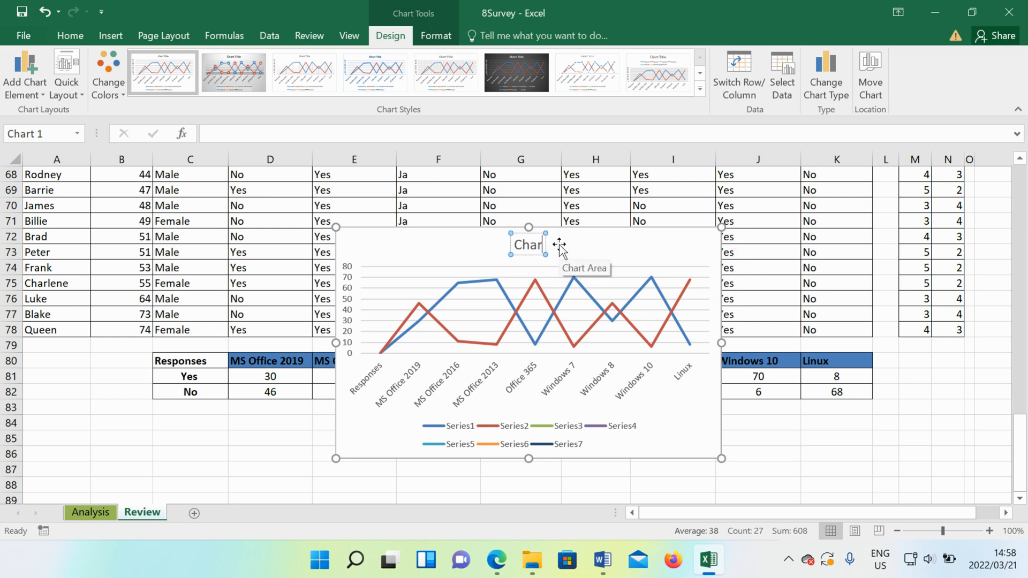
key("BackSpace")
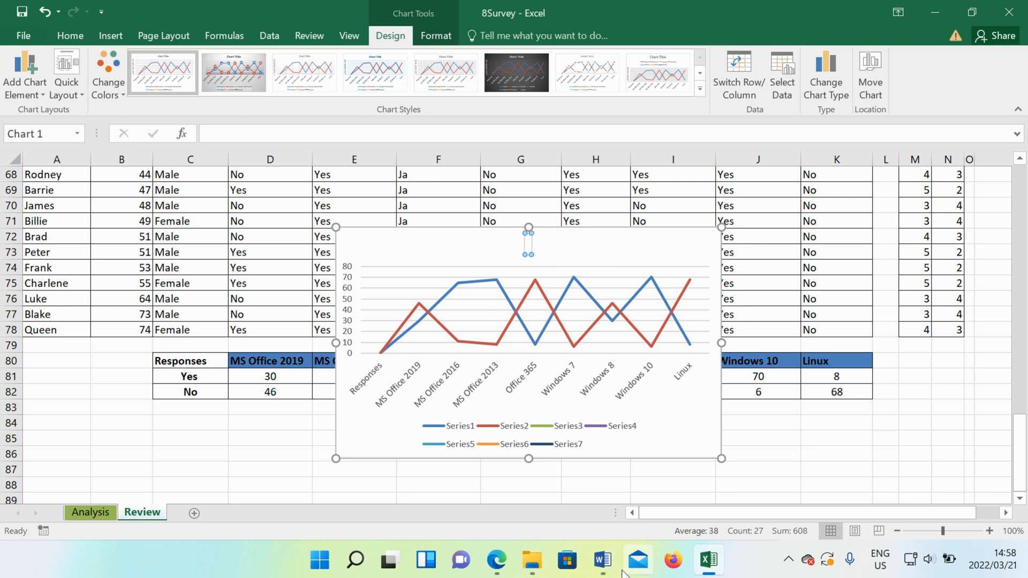
- Switch to the Word question paper and close the stray Mail window with its account prompt
left_click(637, 560)
left_click(602, 559)
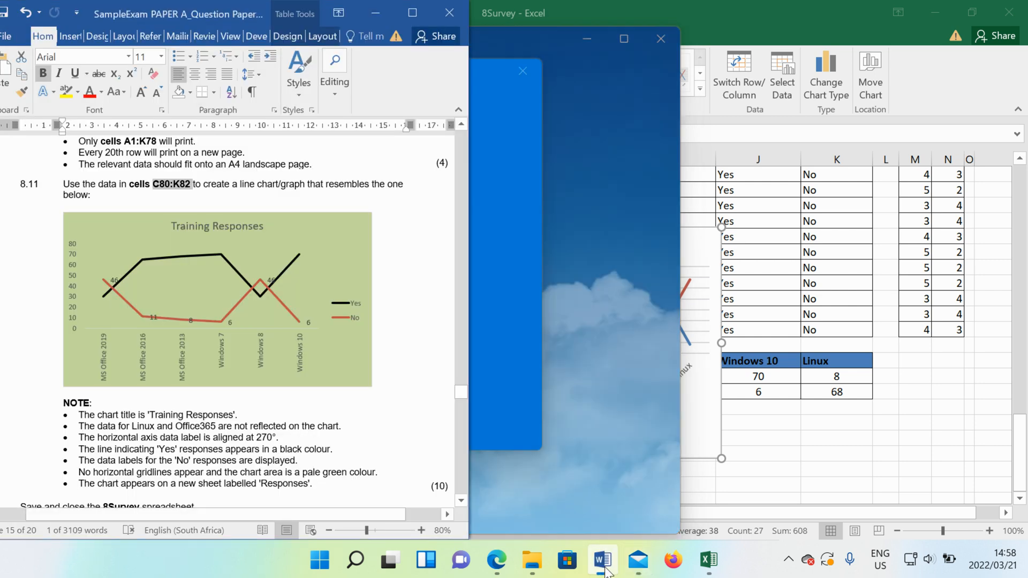
left_click(660, 41)
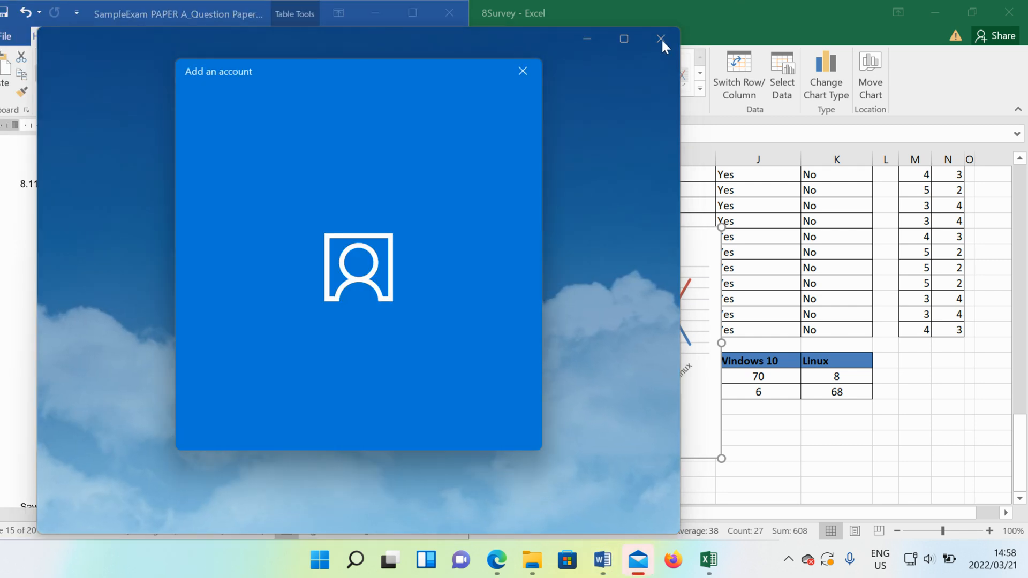
left_click(522, 71)
left_click(660, 39)
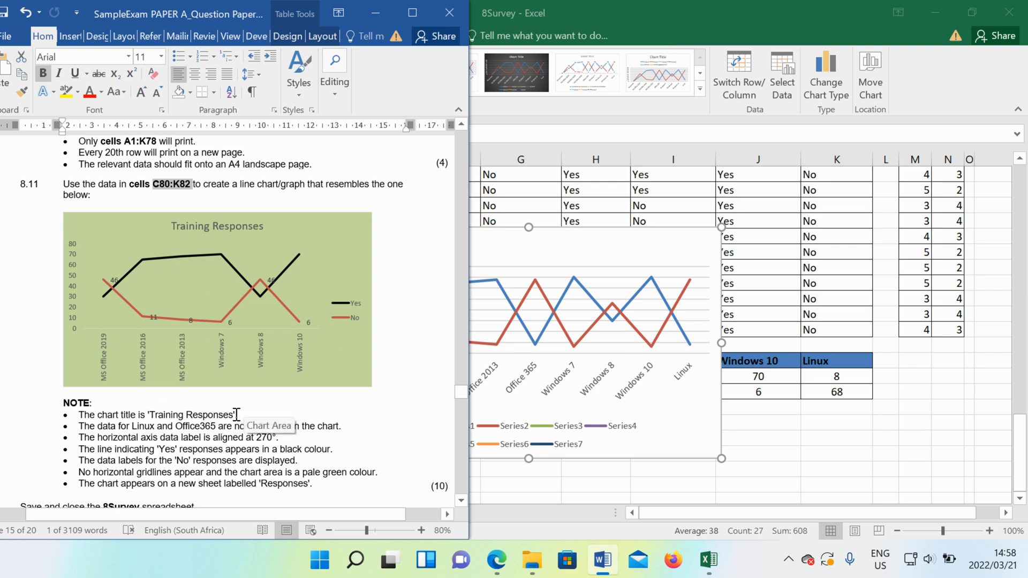
- Copy the title text Training Responses from the question paper's notes and paste it as the chart title in Excel
left_click_drag(235, 416, 158, 416)
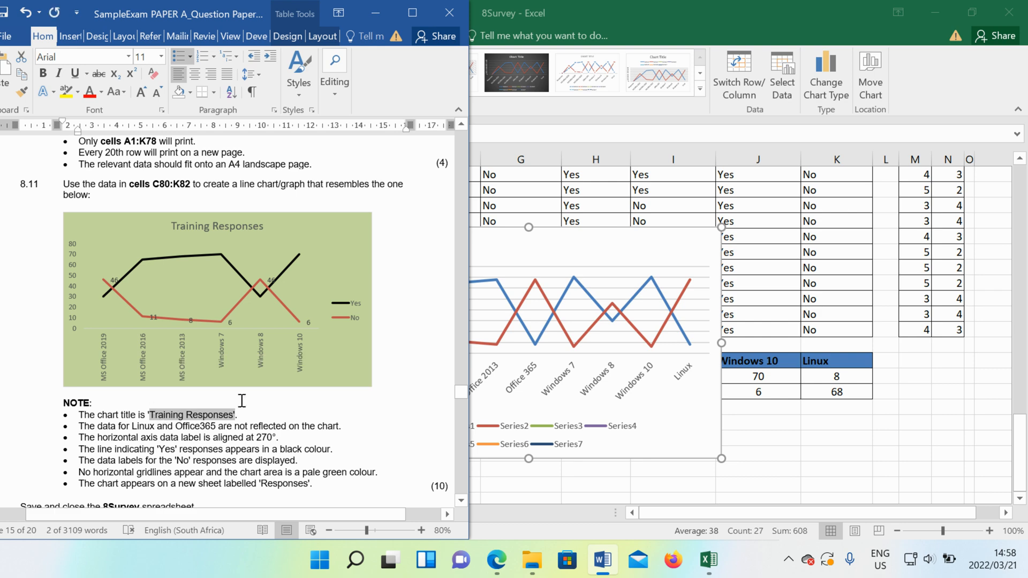
left_click(526, 247)
type("Training Responses'")
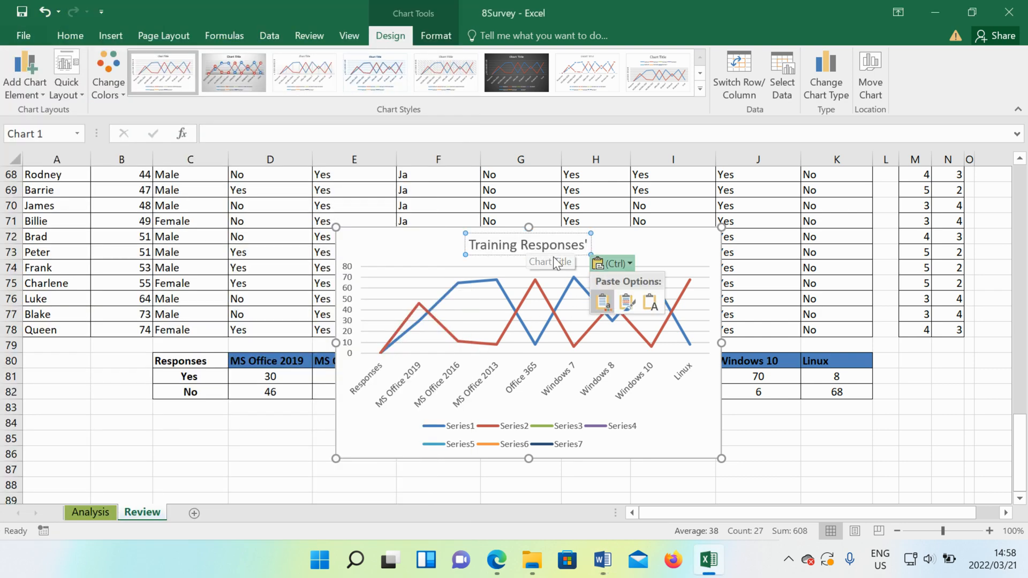
- Check the Linux and Office365 note in Word, return to Excel and open the formatting options for the chart's horizontal axis
left_click(599, 560)
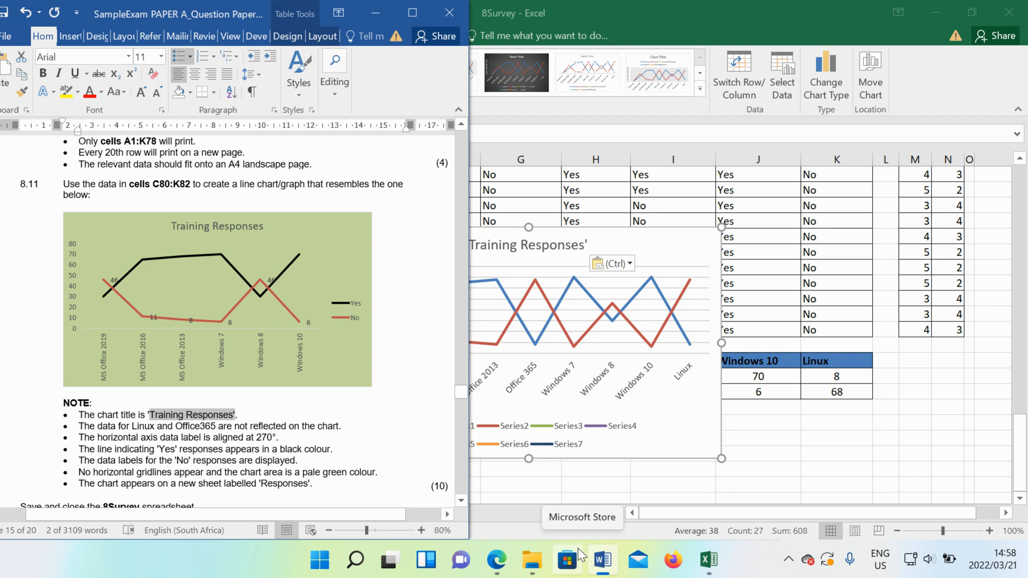
left_click(565, 419)
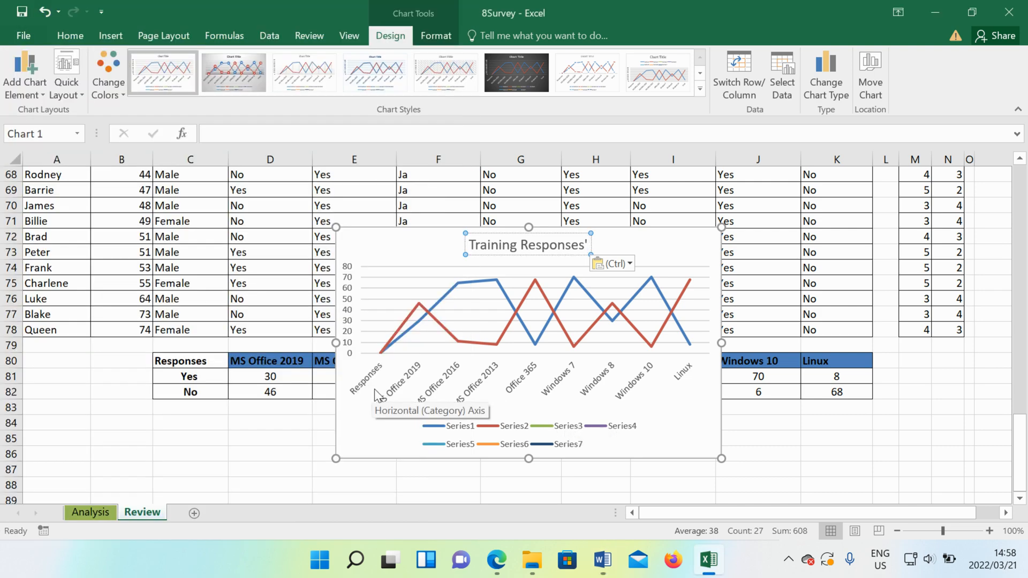
left_click(684, 382)
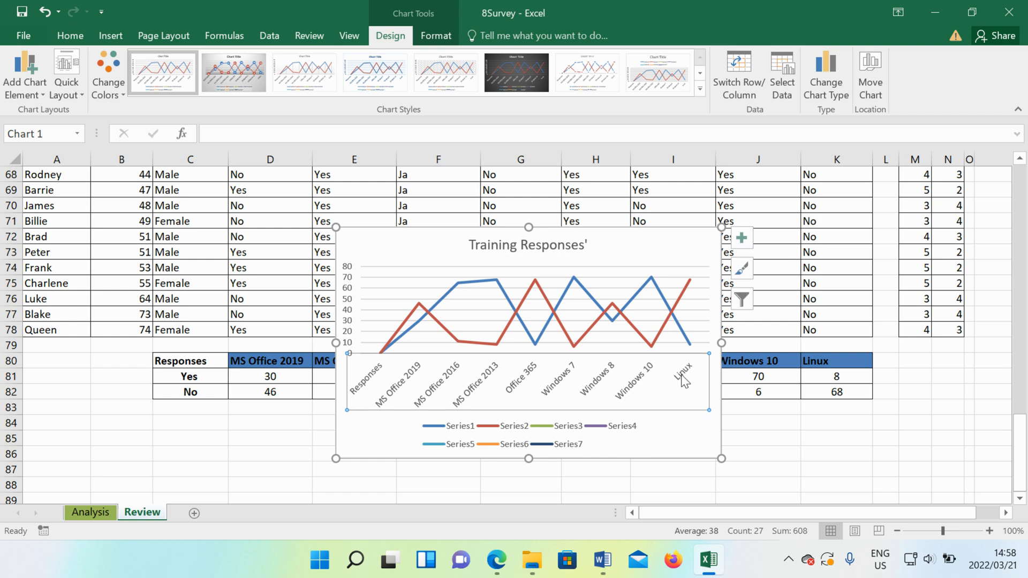
double_click(685, 382)
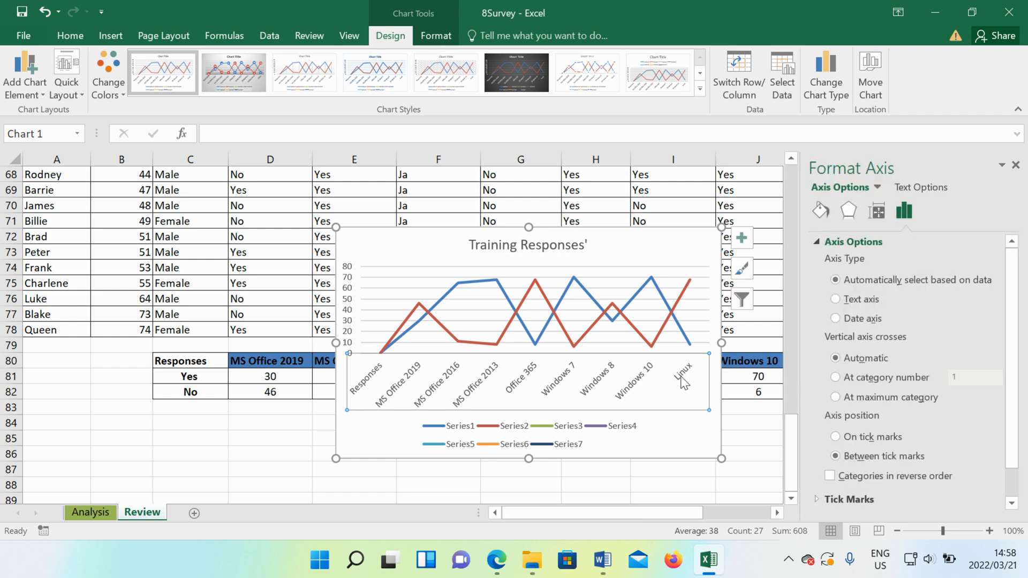
- Move the chart below the Responses table's heading rows and delete the Linux cells K80:K82, shifting cells left
left_click_drag(424, 263, 386, 399)
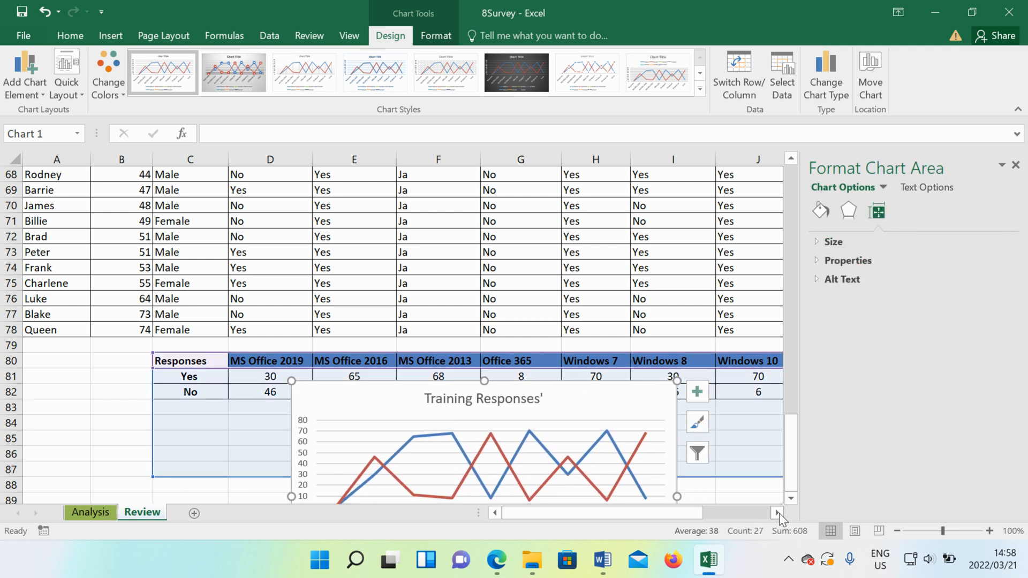
left_click(777, 513)
left_click(778, 513)
left_click(708, 361)
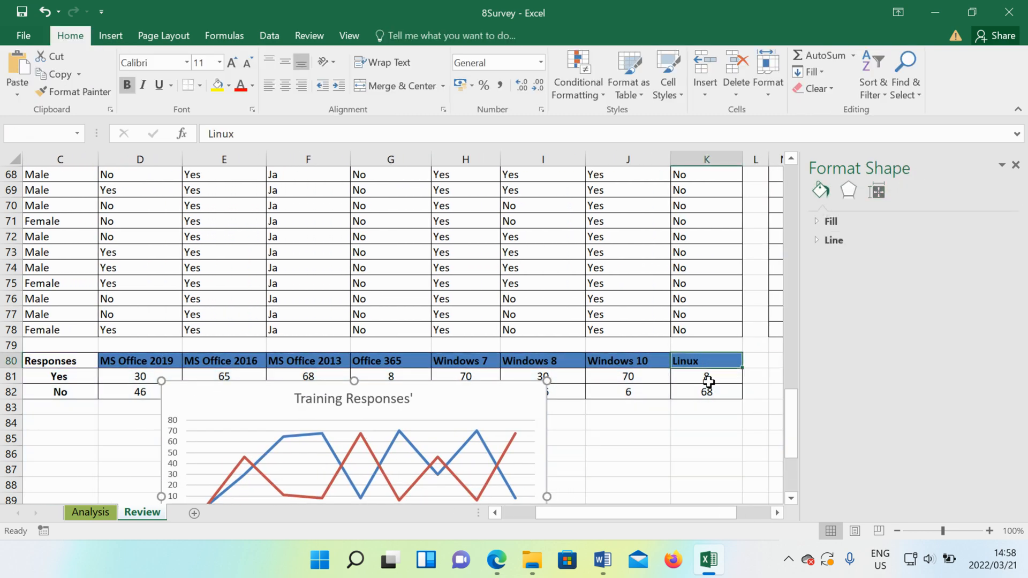
left_click_drag(707, 391, 706, 362)
right_click(707, 362)
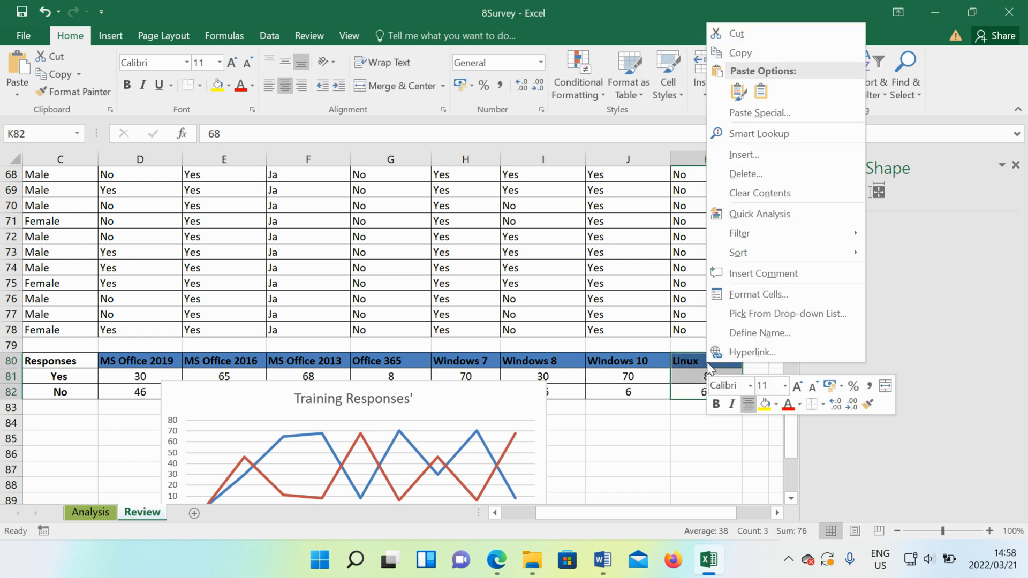
left_click(762, 175)
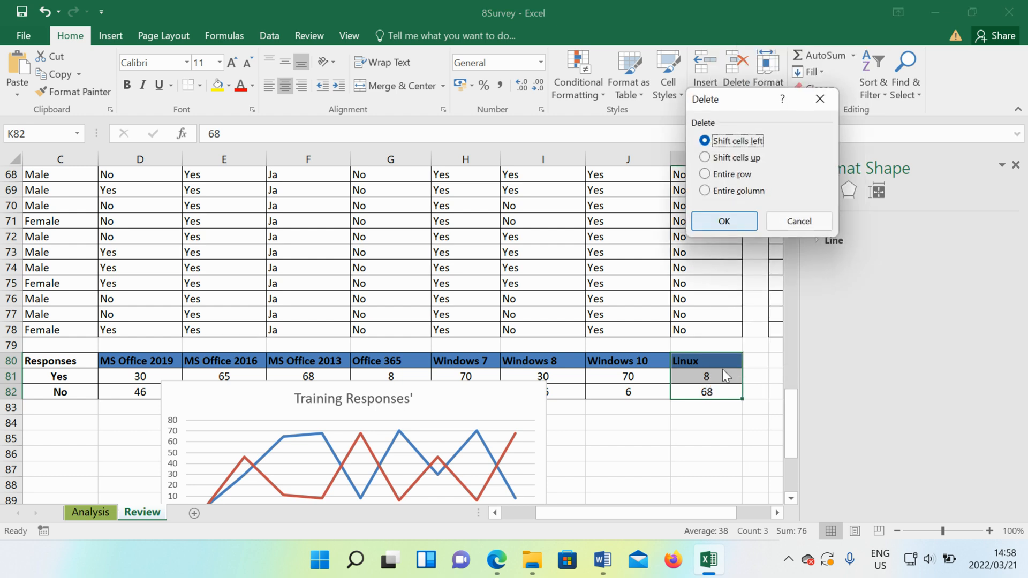
left_click(718, 222)
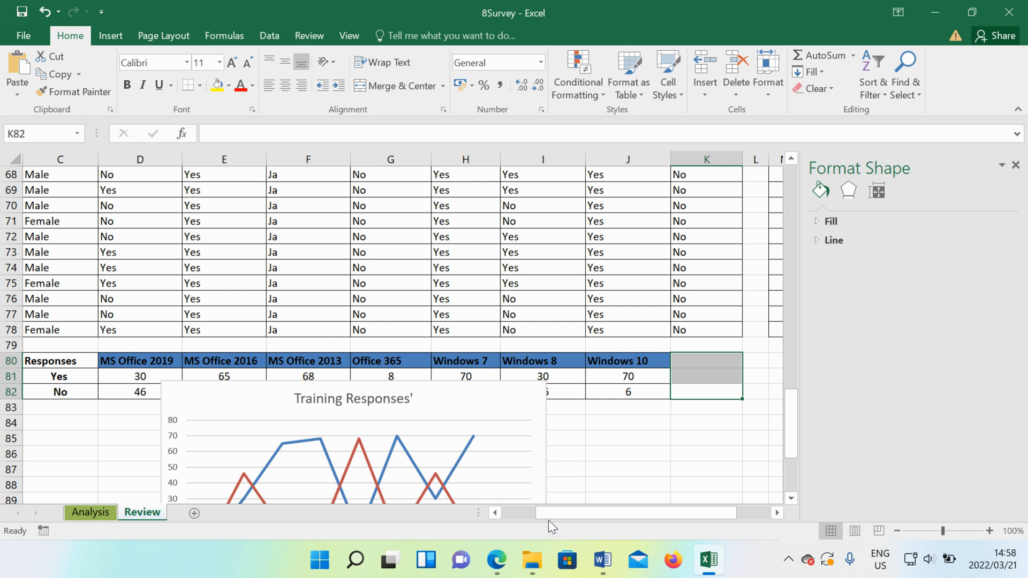
- Move the chart further down clear of the table and delete the Office 365 cells G80:G82, shifting cells left
left_click_drag(554, 512, 520, 512)
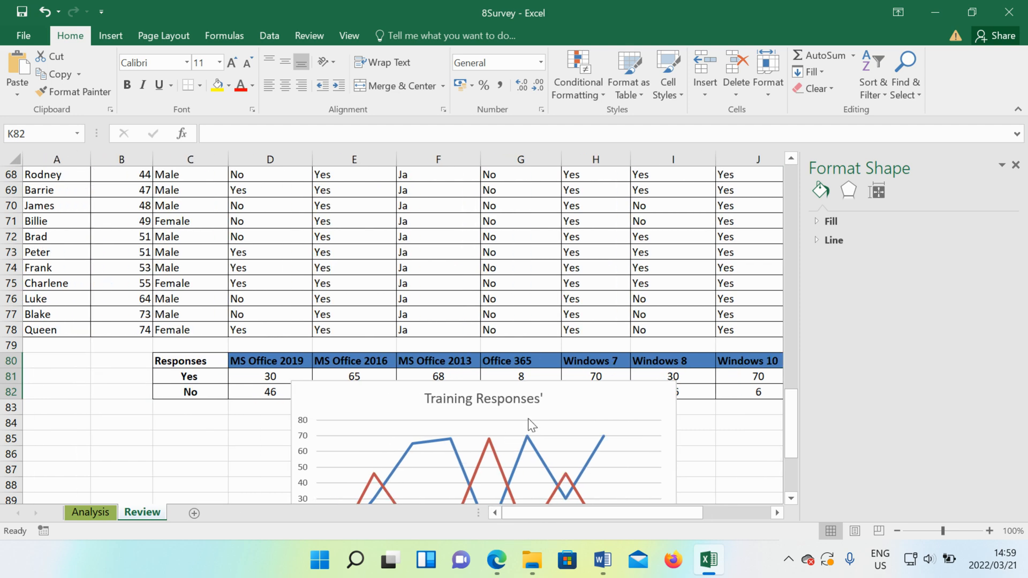
scroll(642, 319, "down", 2)
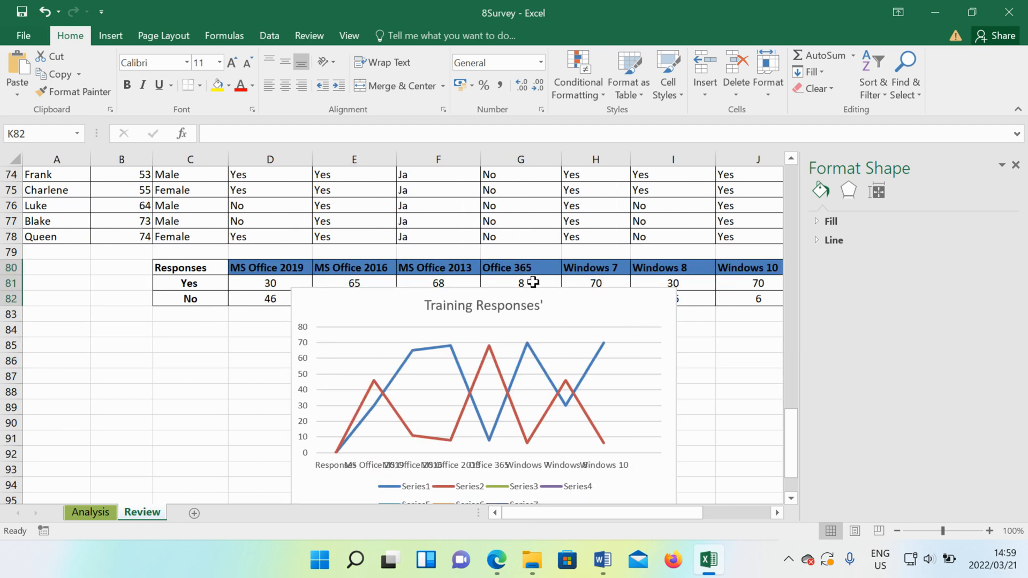
left_click_drag(551, 306, 555, 348)
left_click_drag(529, 268, 529, 299)
right_click(529, 299)
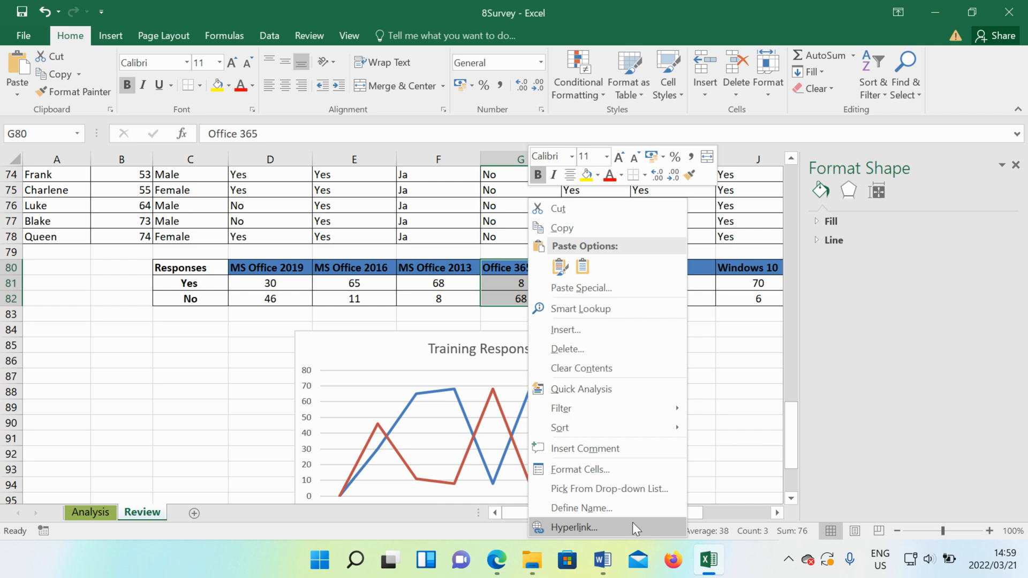
left_click(589, 347)
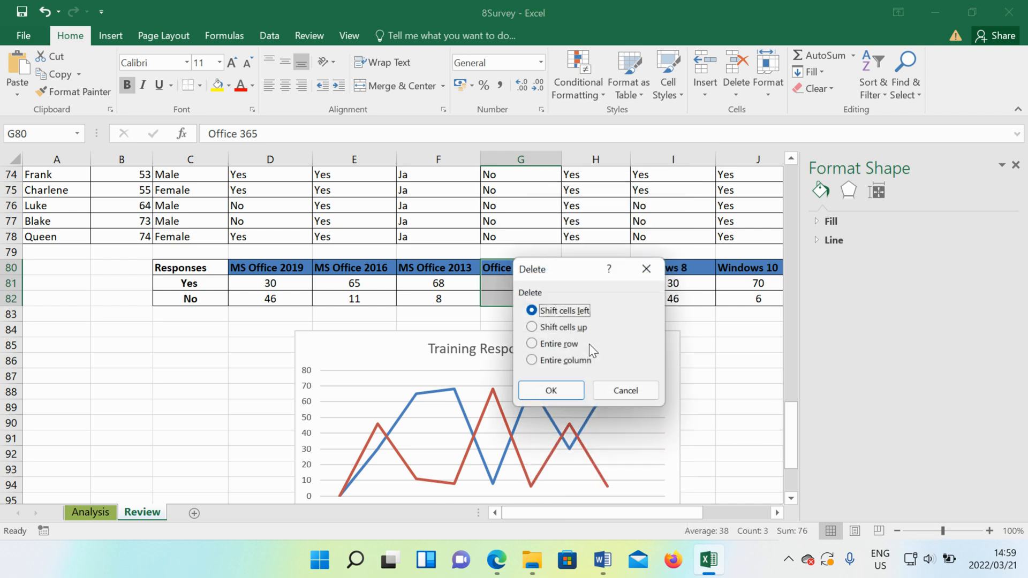
left_click(556, 392)
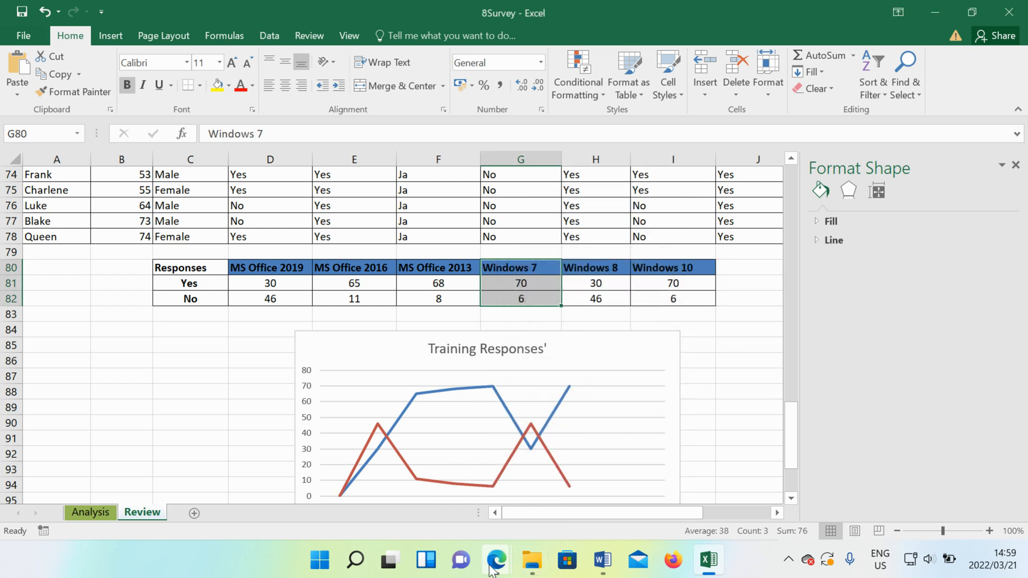
- Check the horizontal axis label alignment note in the Word question paper, return to Excel and open the horizontal axis's formatting options
left_click(603, 560)
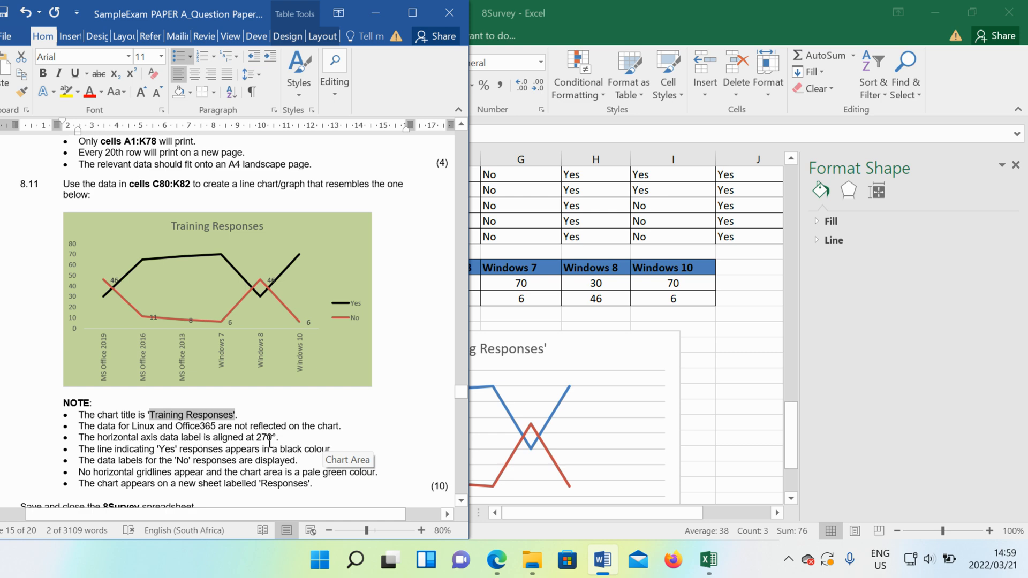
left_click(523, 408)
scroll(594, 417, "down", 4)
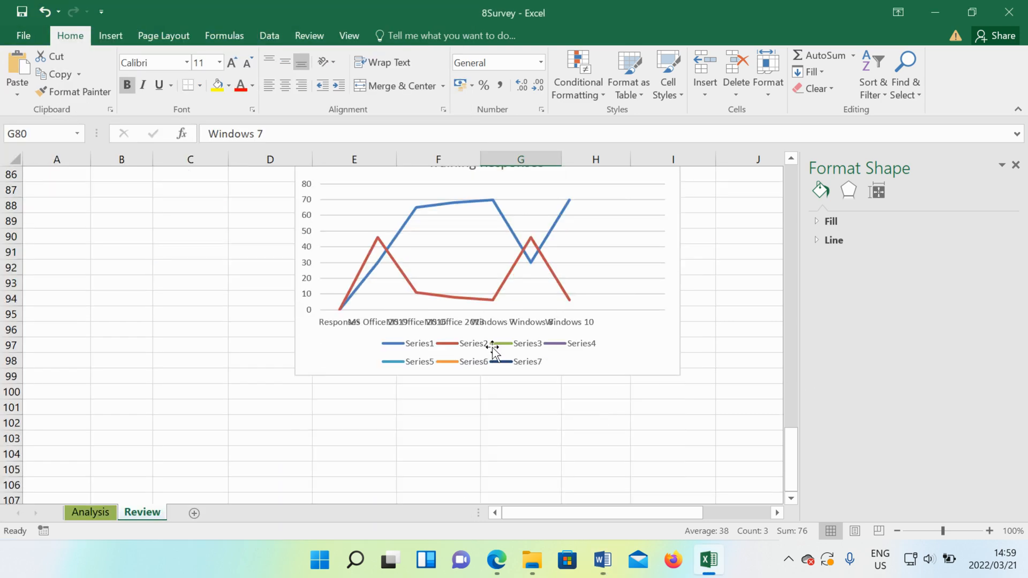
left_click(454, 324)
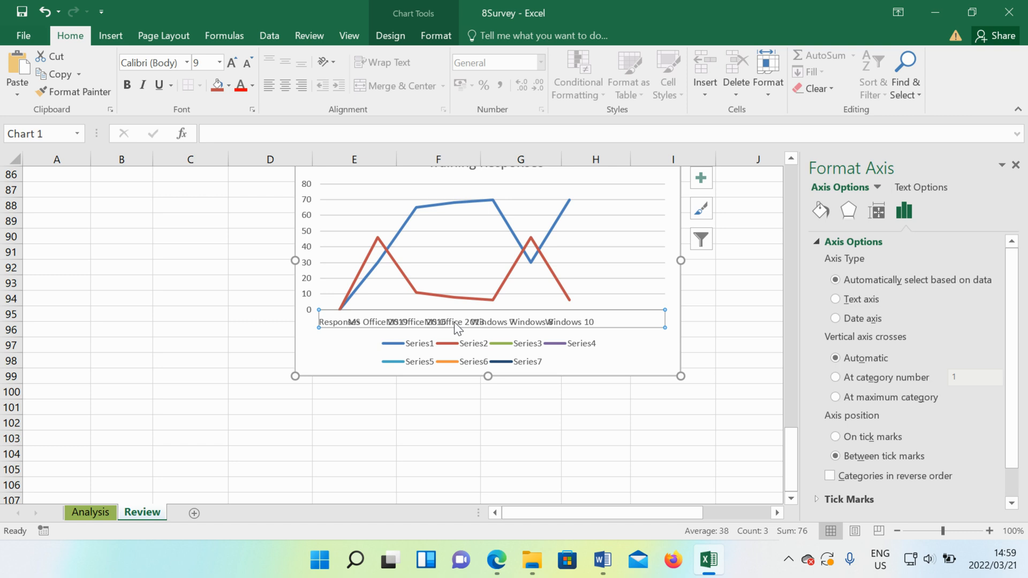
scroll(857, 478, "down", 1)
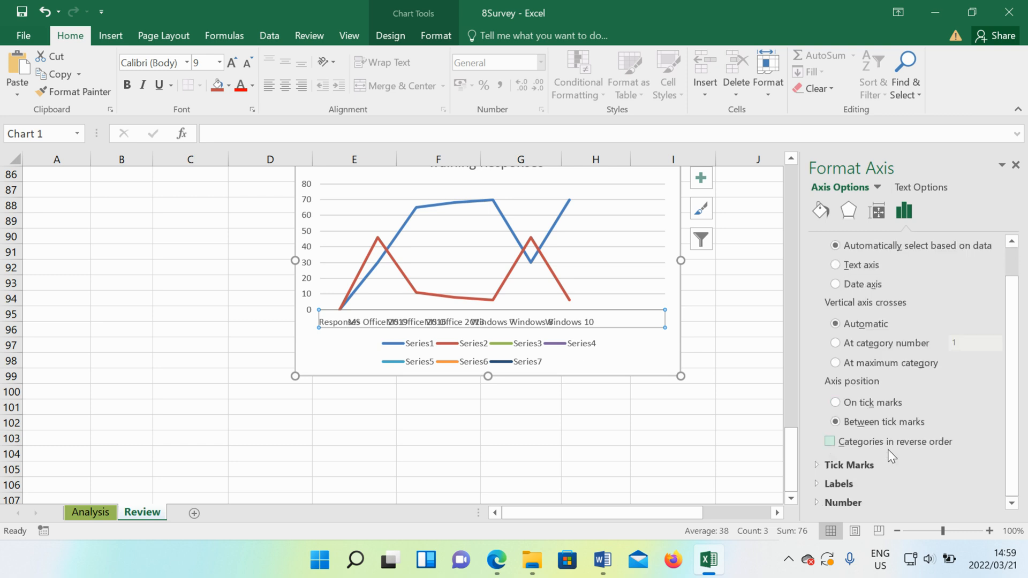
- Add horizontal and vertical axis titles to the line chart and open the axis title formatting options
left_click(411, 31)
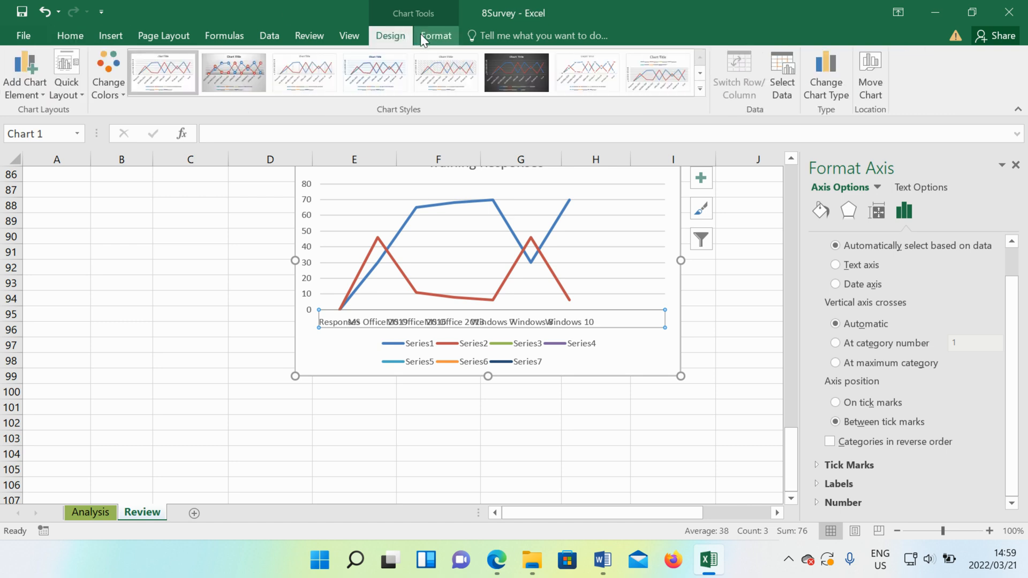
left_click(422, 35)
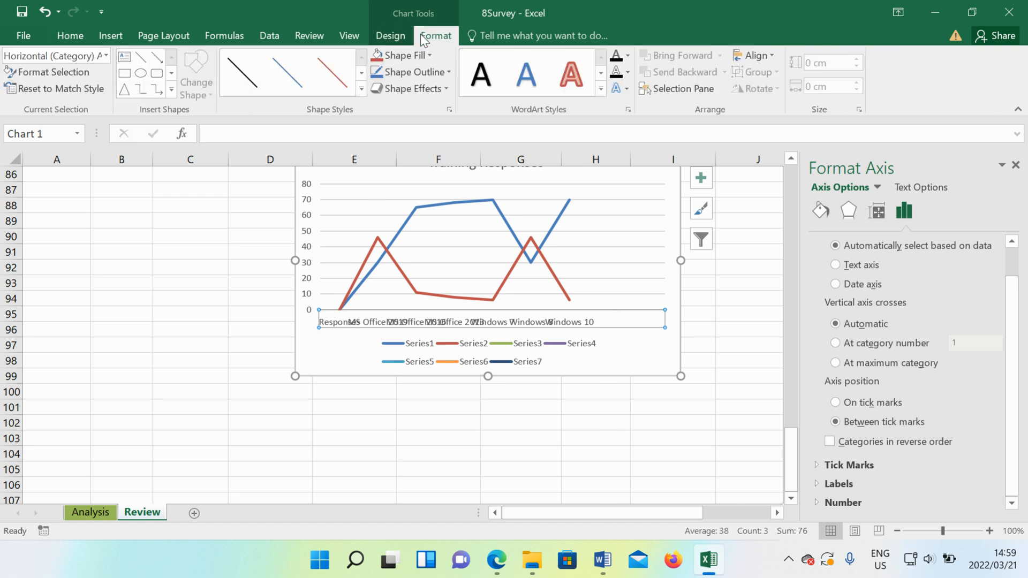
left_click(393, 38)
left_click(23, 82)
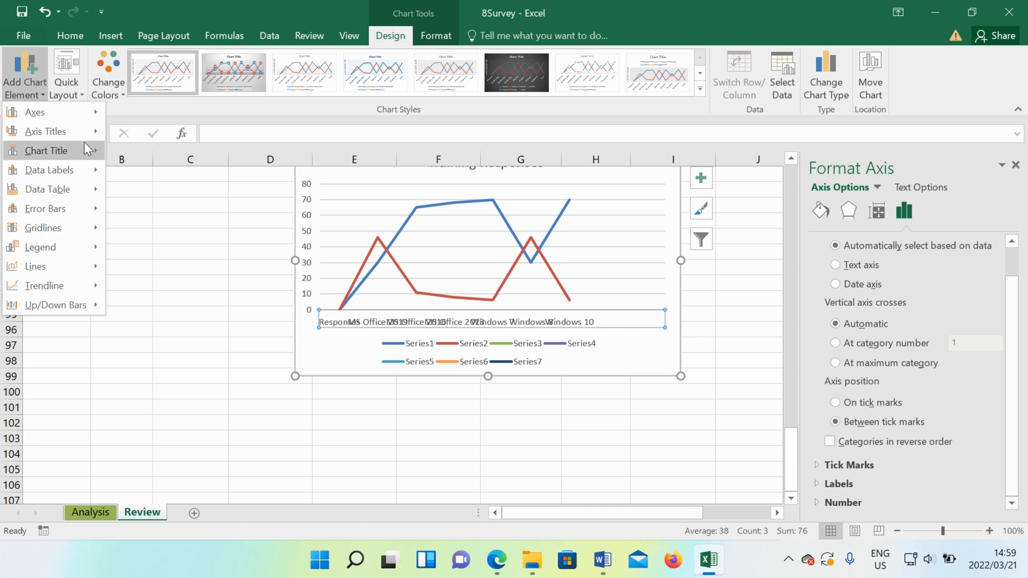
mouse_move(86, 137)
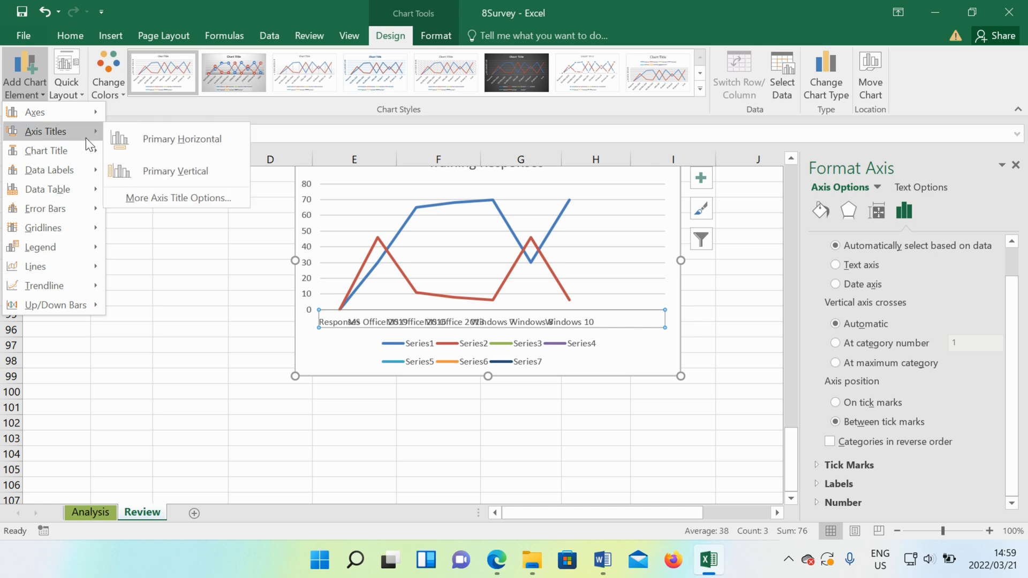
left_click(207, 202)
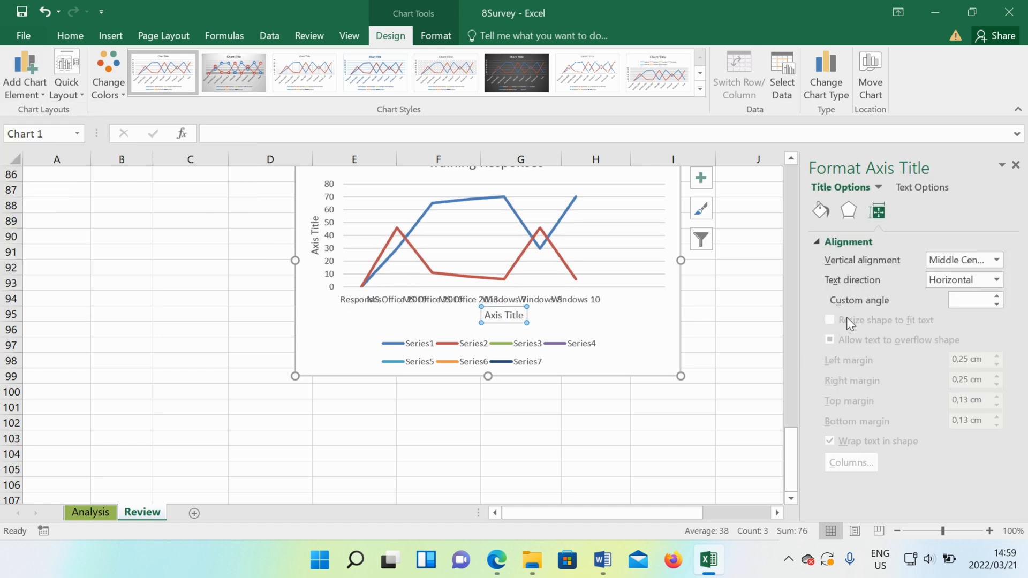
- Try to set the horizontal axis title's custom angle to 270°
left_click(997, 297)
left_click(996, 296)
left_click(996, 297)
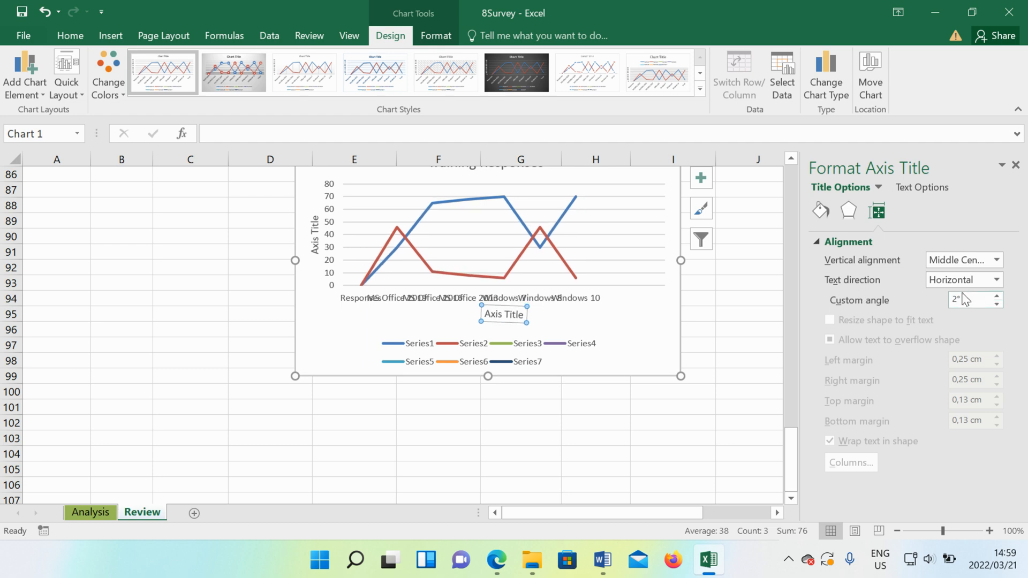
left_click(958, 301)
type("70")
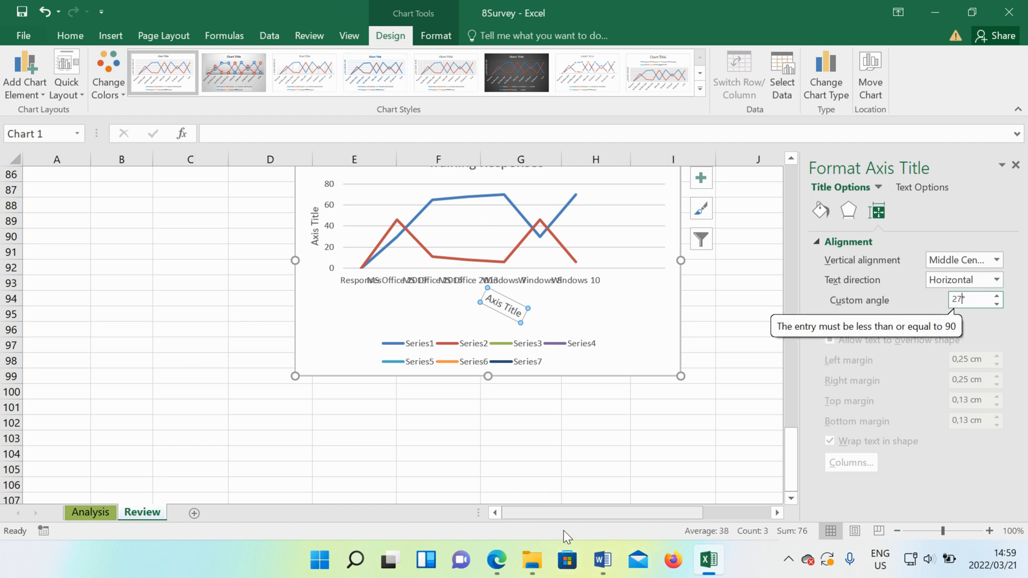
- Try to set the horizontal axis labels' custom angle to 270°
left_click(410, 282)
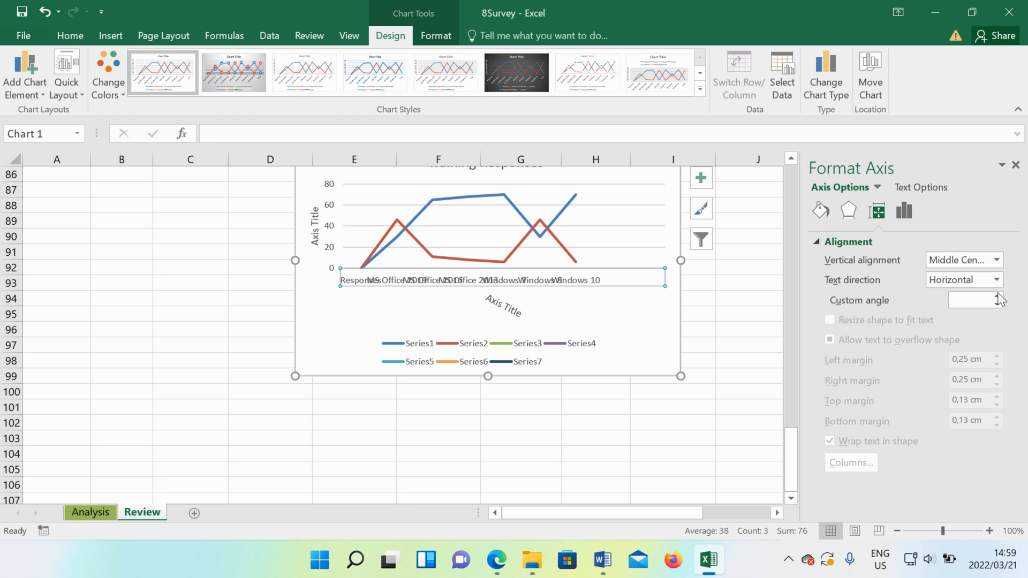
left_click(980, 297)
type("27")
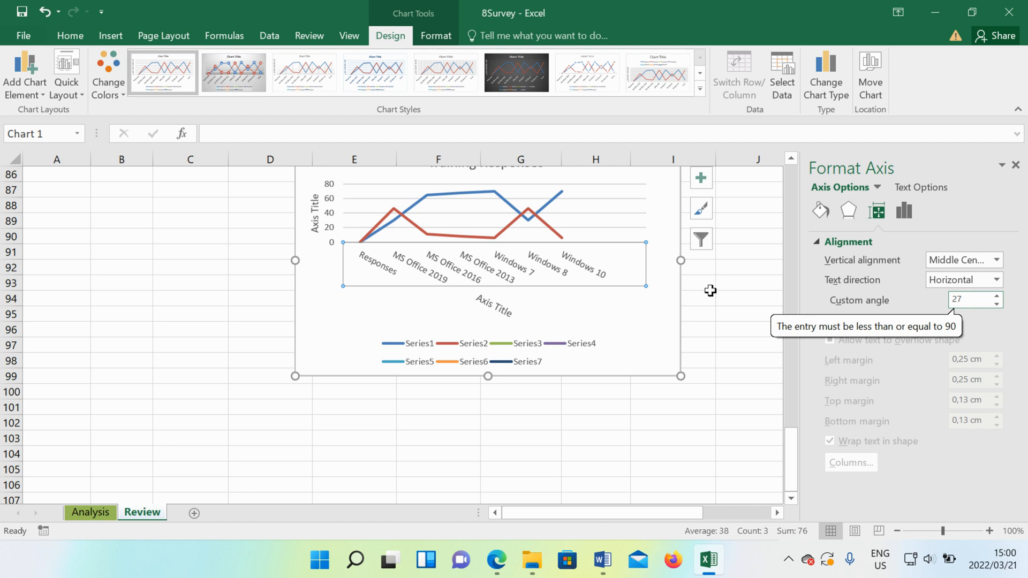
left_click(643, 313)
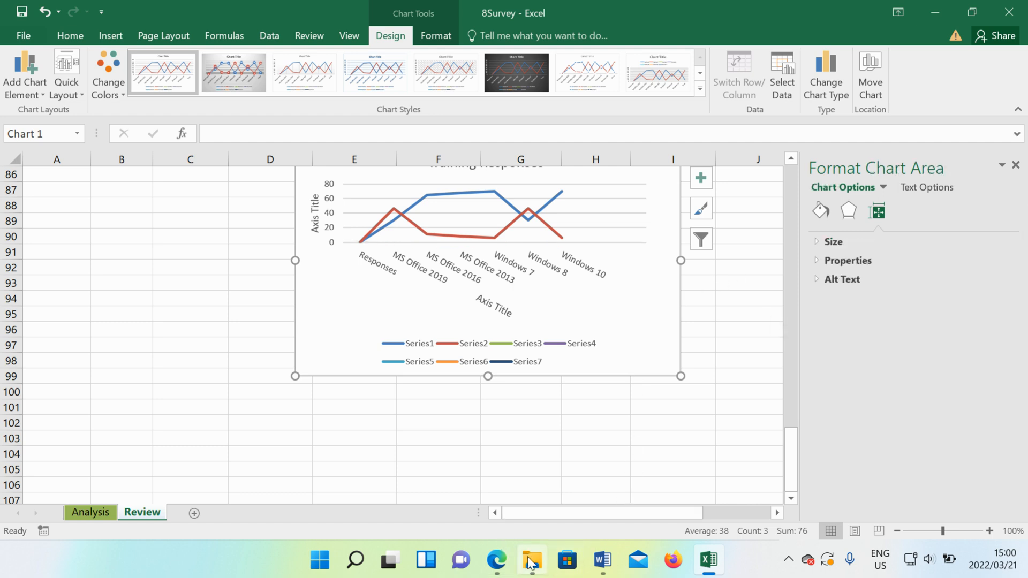
- Review the sample chart and its notes in the Word question paper, and return to the chart in Excel
left_click(603, 562)
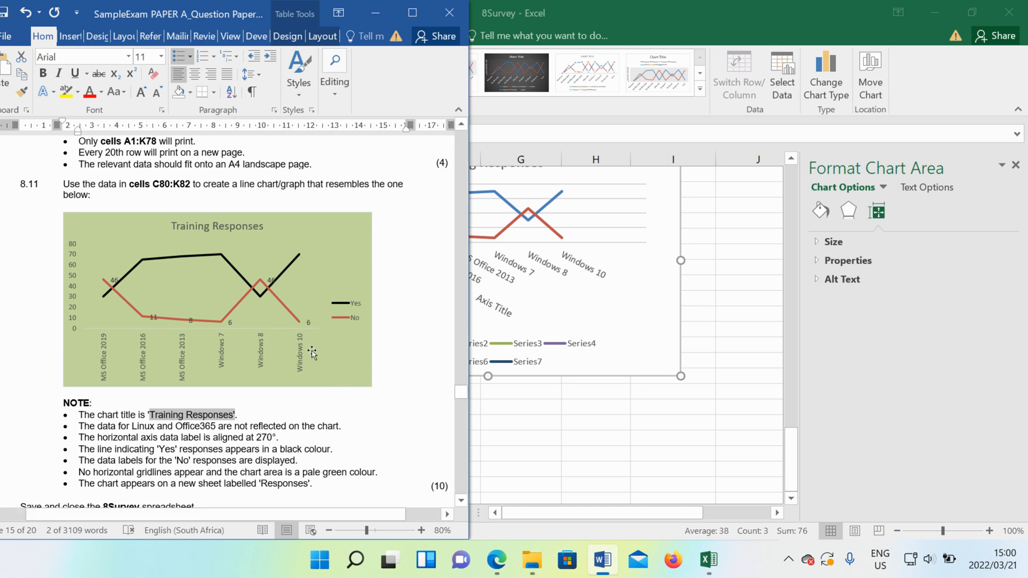
scroll(313, 353, "down", 1)
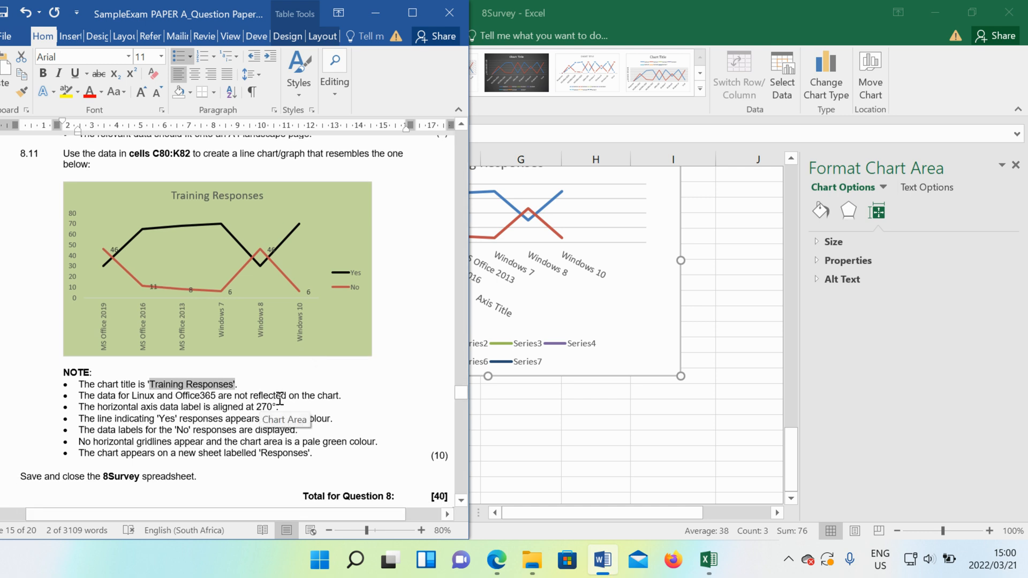
left_click(321, 355)
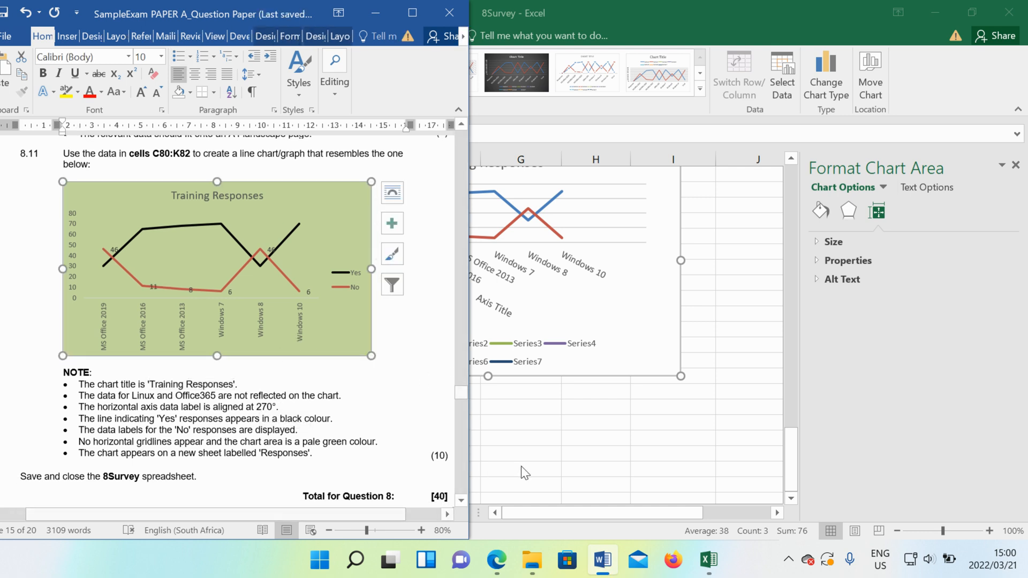
left_click(536, 457)
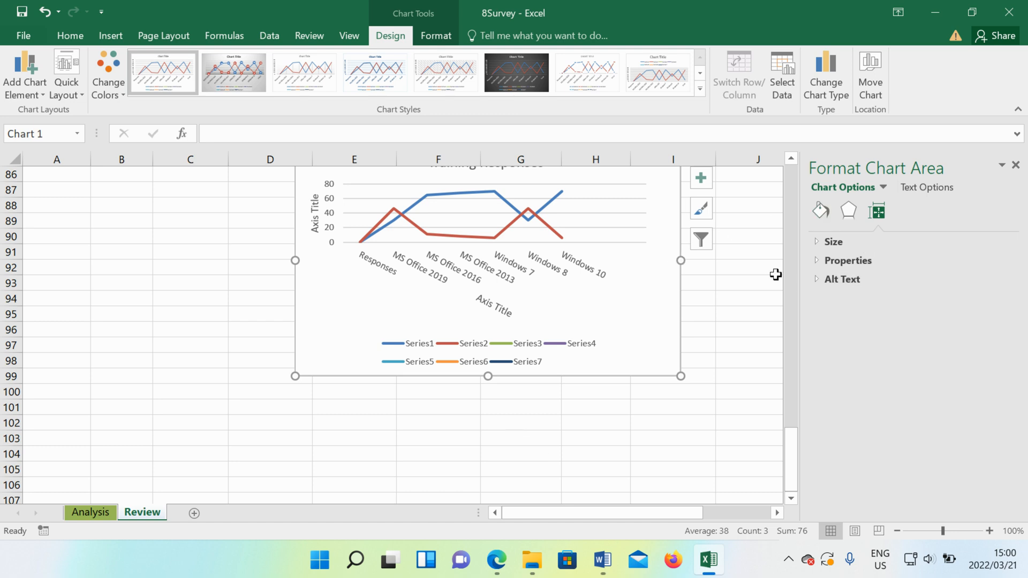
scroll(775, 274, "up", 5)
scroll(775, 274, "down", 4)
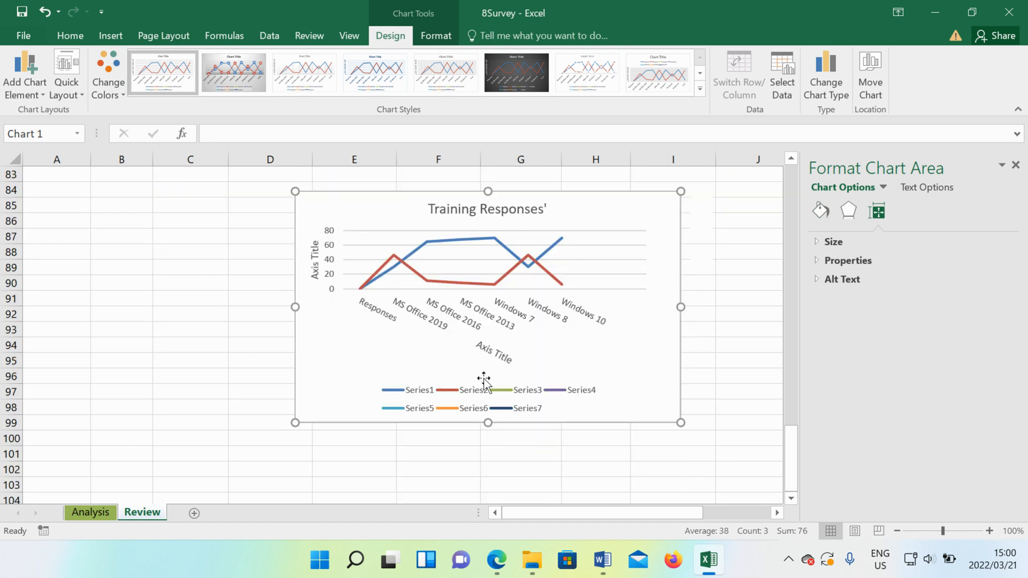
- Align the horizontal axis labels Middle Centered with all text rotated 90°, and select the axis title below them
left_click(501, 352)
left_click(562, 321)
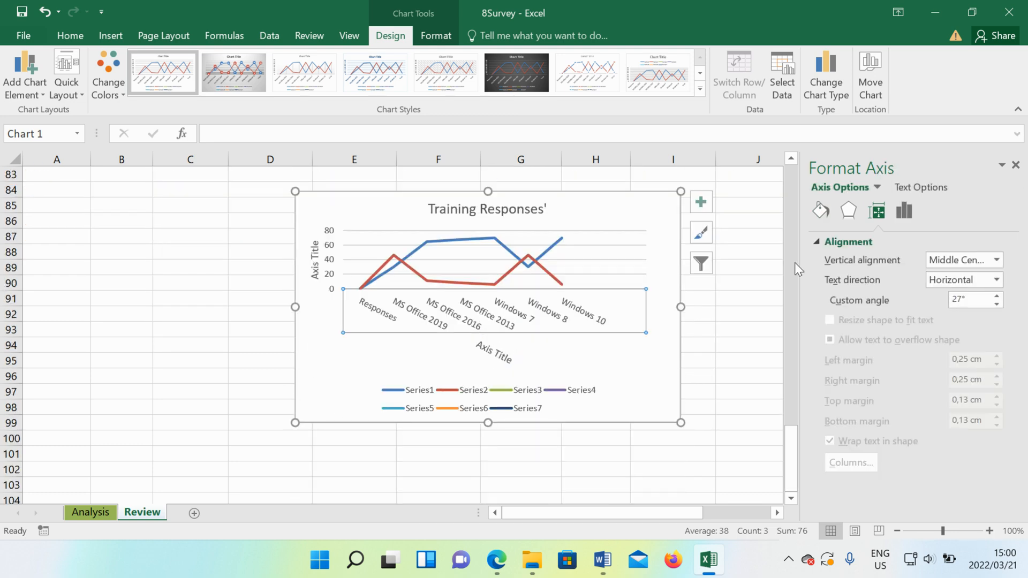
left_click(996, 260)
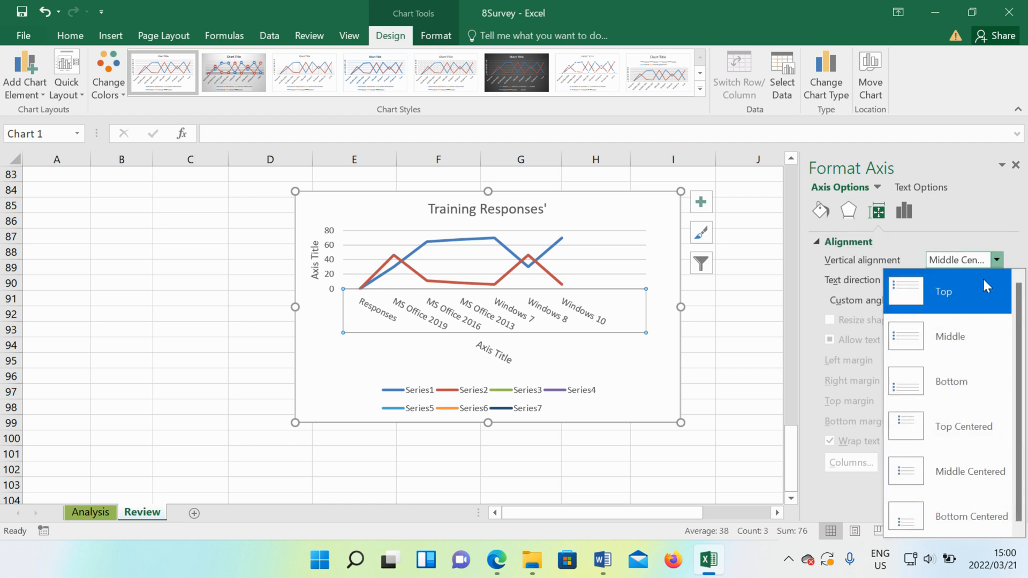
left_click(980, 467)
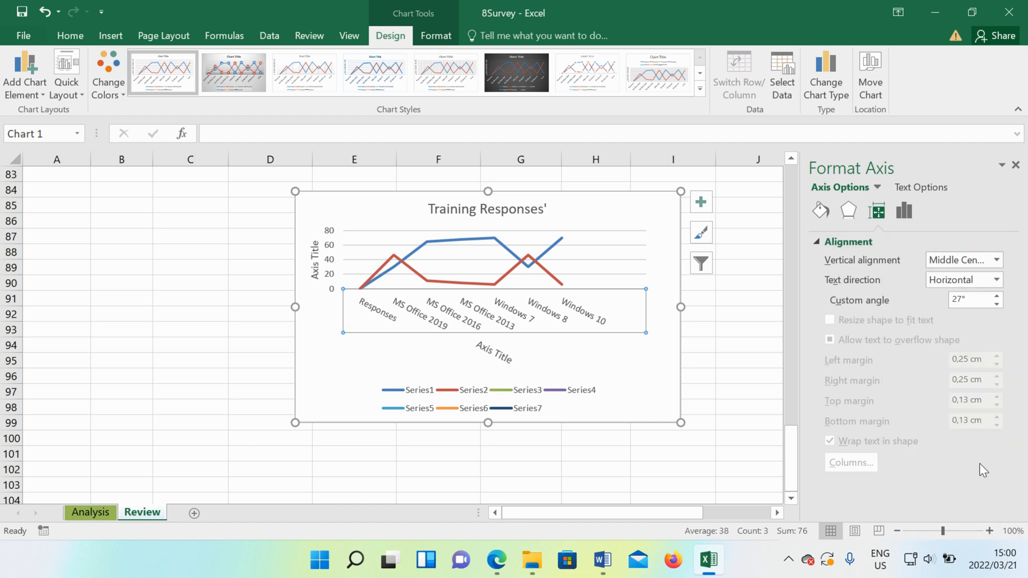
left_click(997, 280)
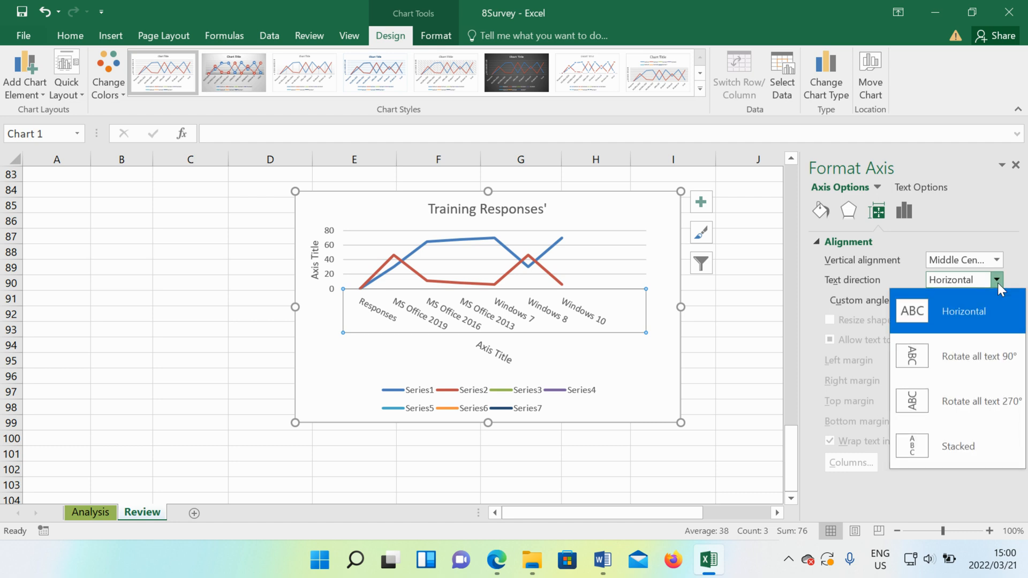
left_click(975, 349)
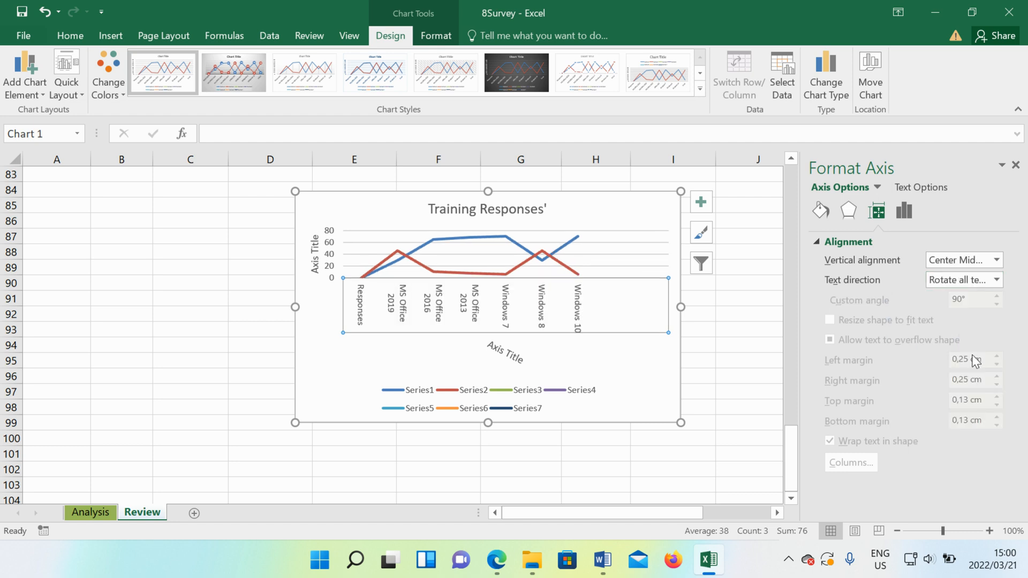
left_click(506, 354)
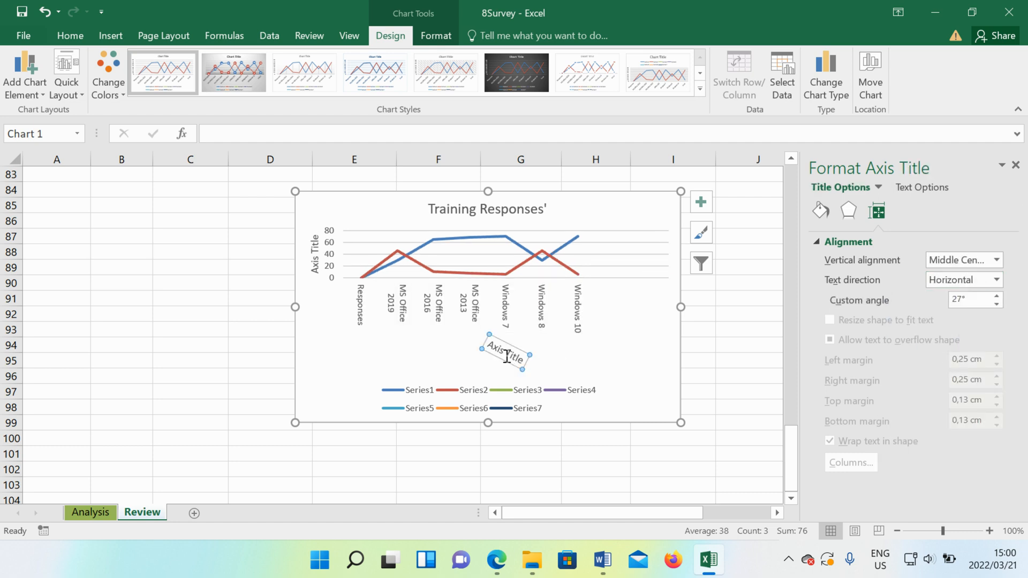
- Delete the horizontal axis title from the Training Responses chart, and select the legend
key("Delete")
left_click(493, 408)
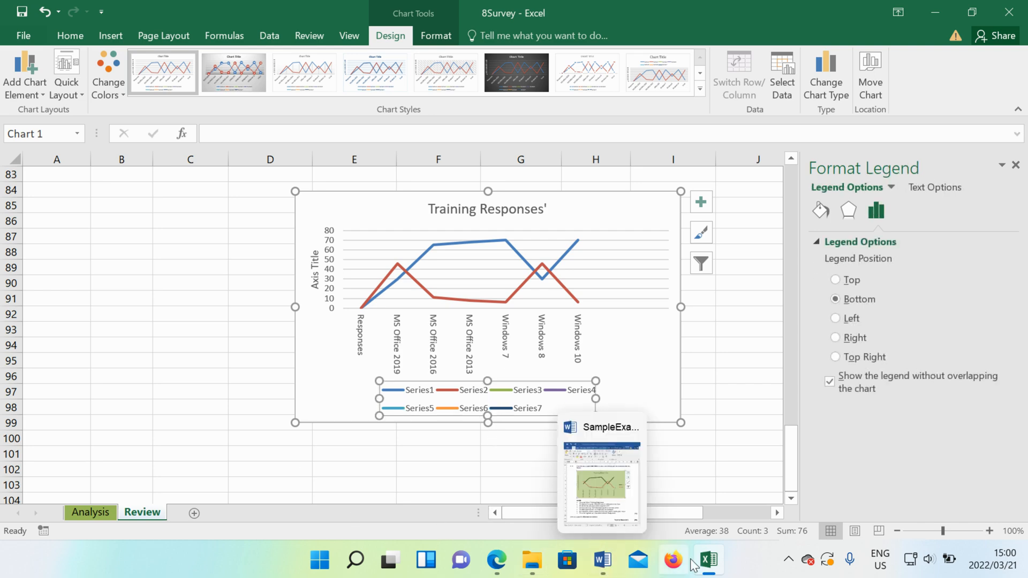
- Read and highlight the notes on the 'Yes' line colour and 'No' data labels in the Word question paper, and return to Excel
left_click(708, 560)
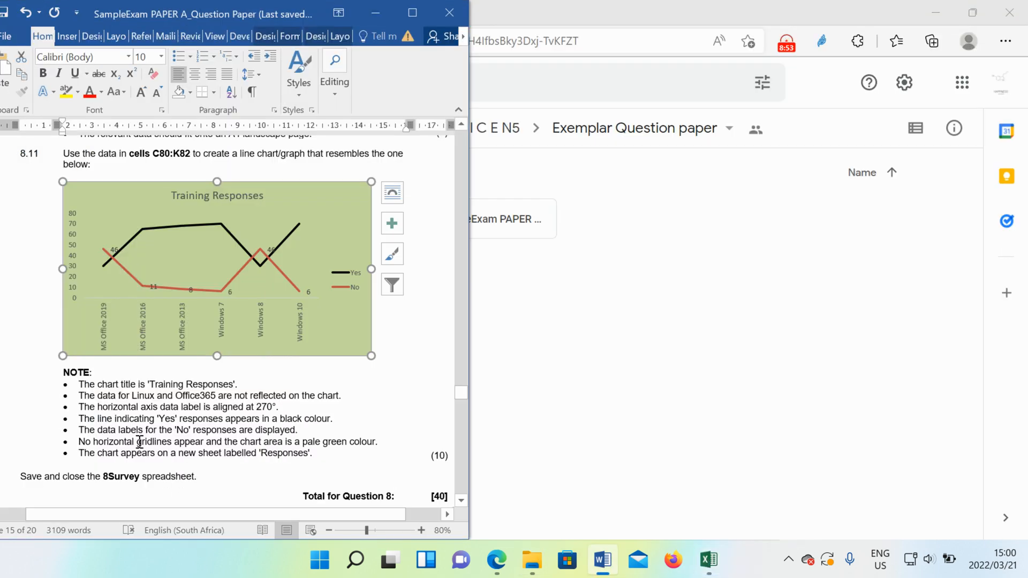
left_click_drag(80, 420, 333, 419)
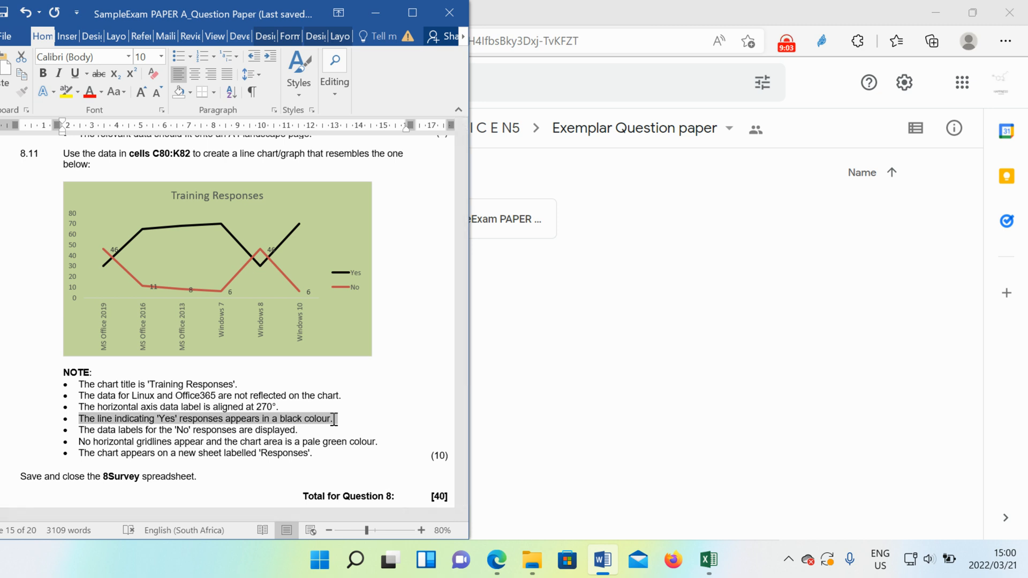
left_click_drag(333, 419, 328, 433)
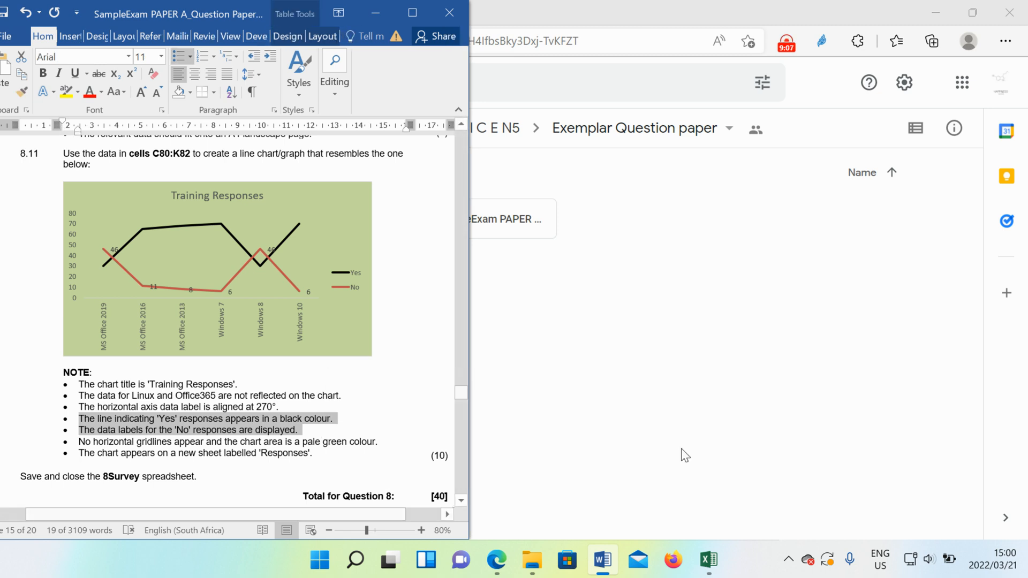
left_click(628, 462)
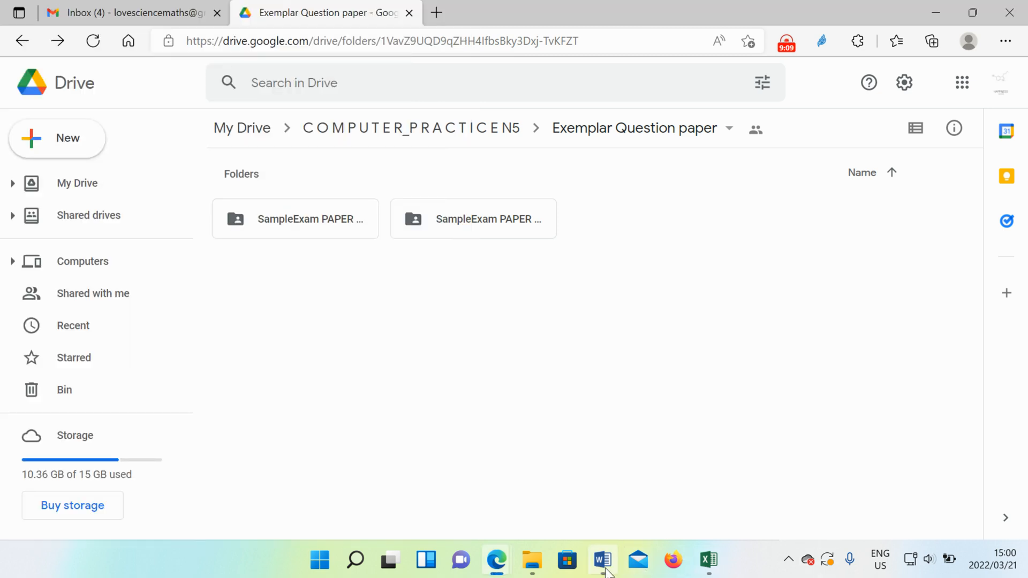
left_click(708, 559)
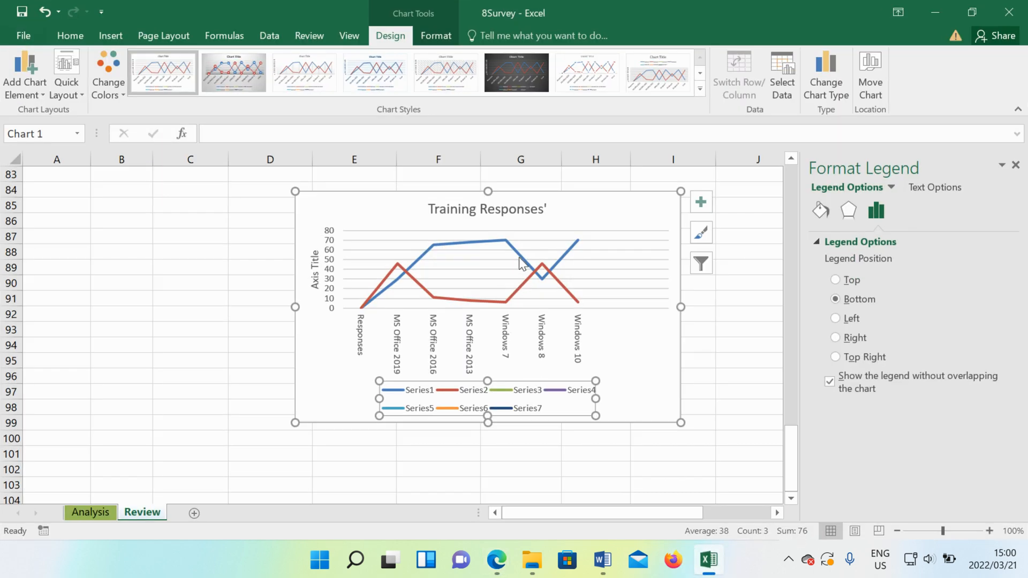
- Set the line colour of the chart's blue 'Yes' series to black
left_click(509, 245)
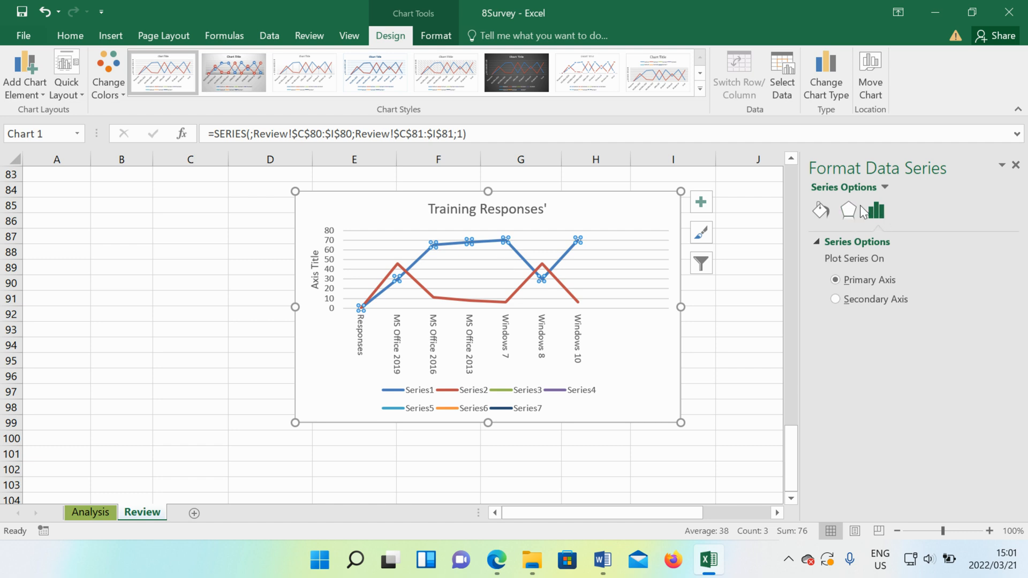
left_click(820, 211)
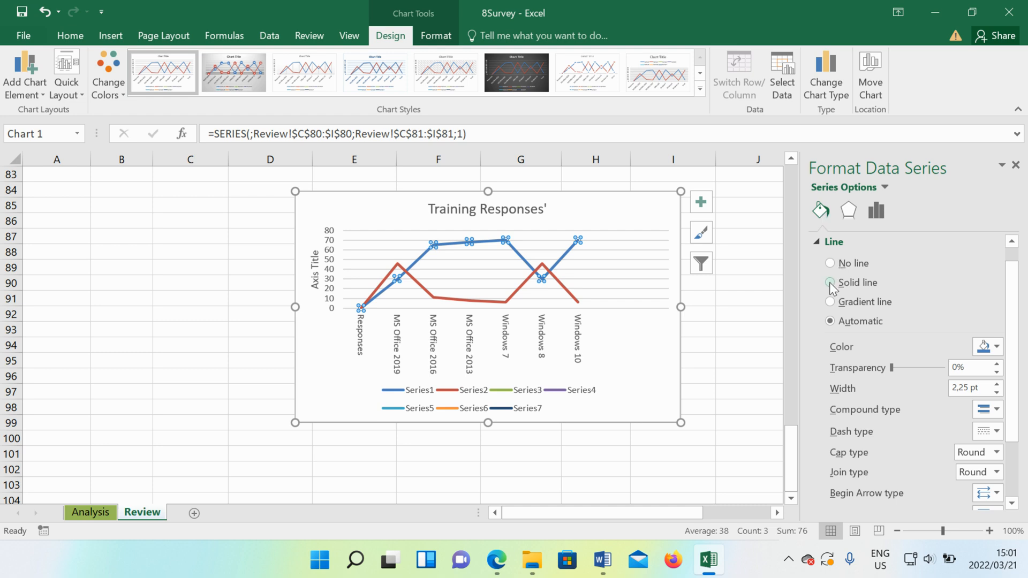
left_click(994, 346)
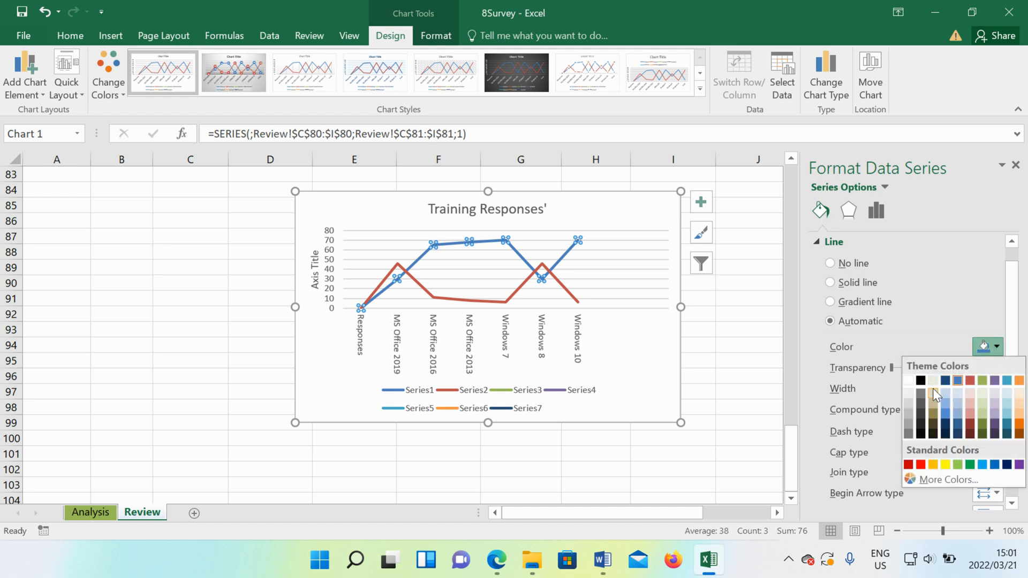
left_click(920, 380)
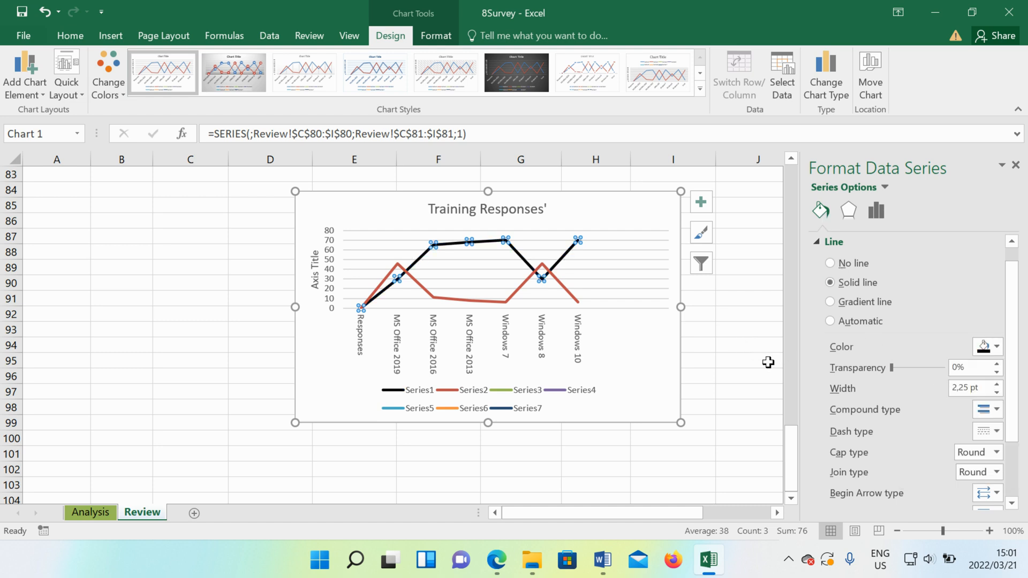
- Delete the legend from the Training Responses chart
left_click(523, 415)
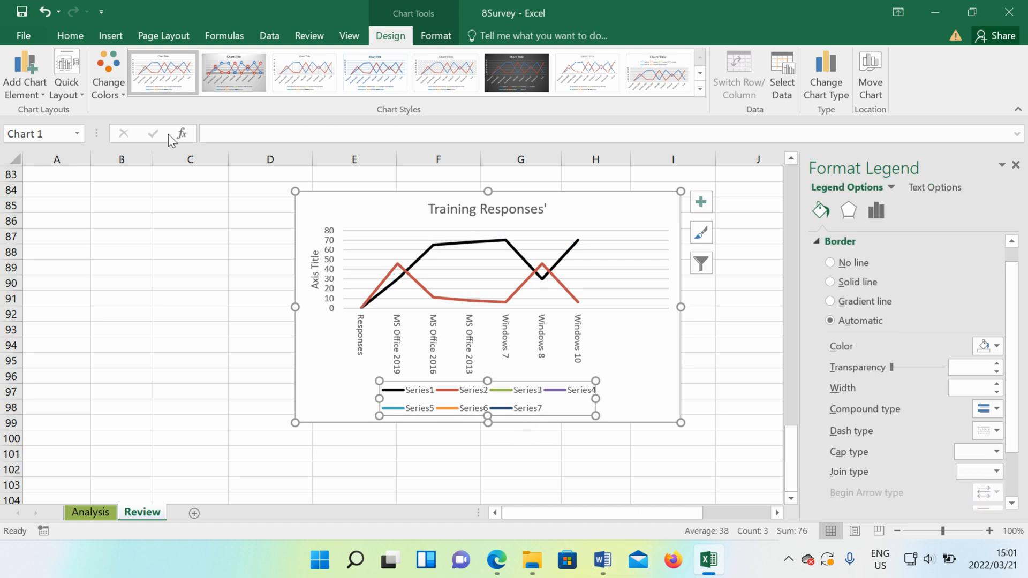
left_click(30, 91)
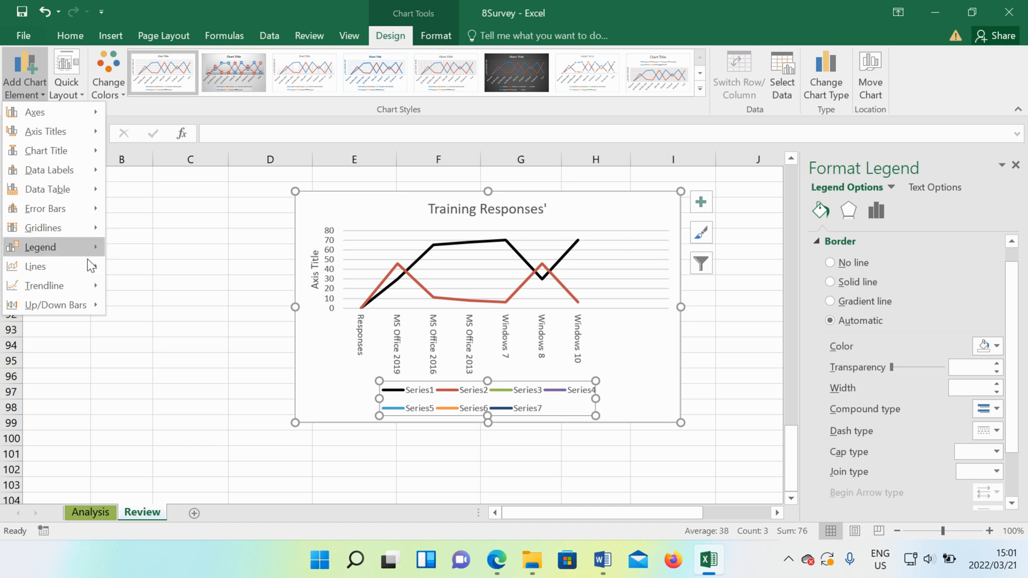
mouse_move(65, 216)
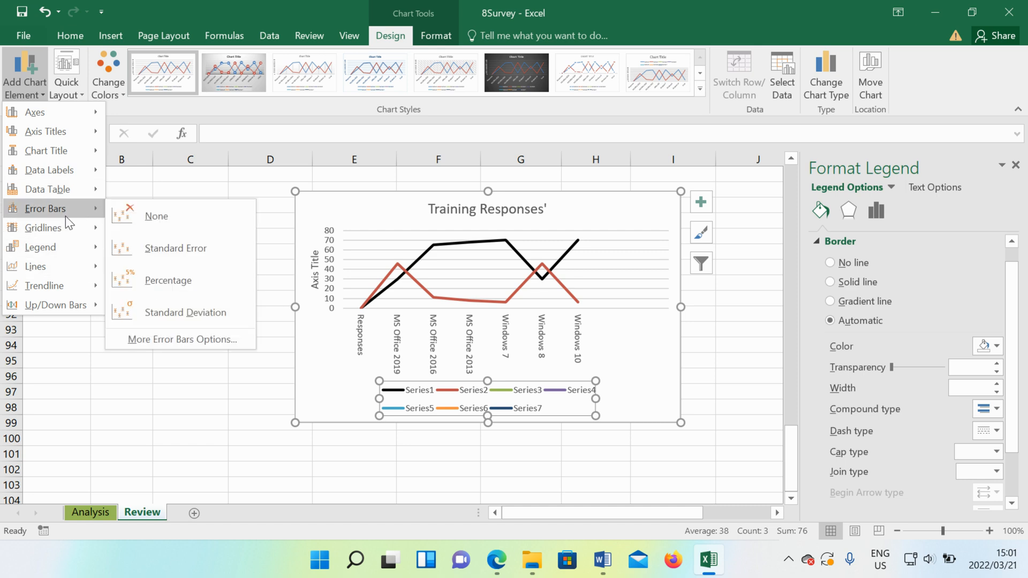
left_click(548, 410)
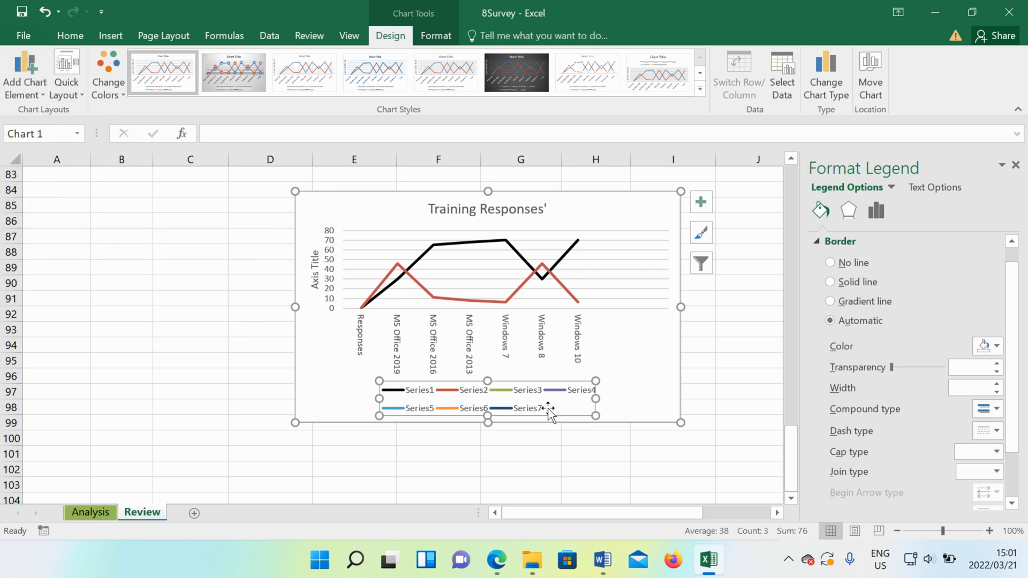
key("Delete")
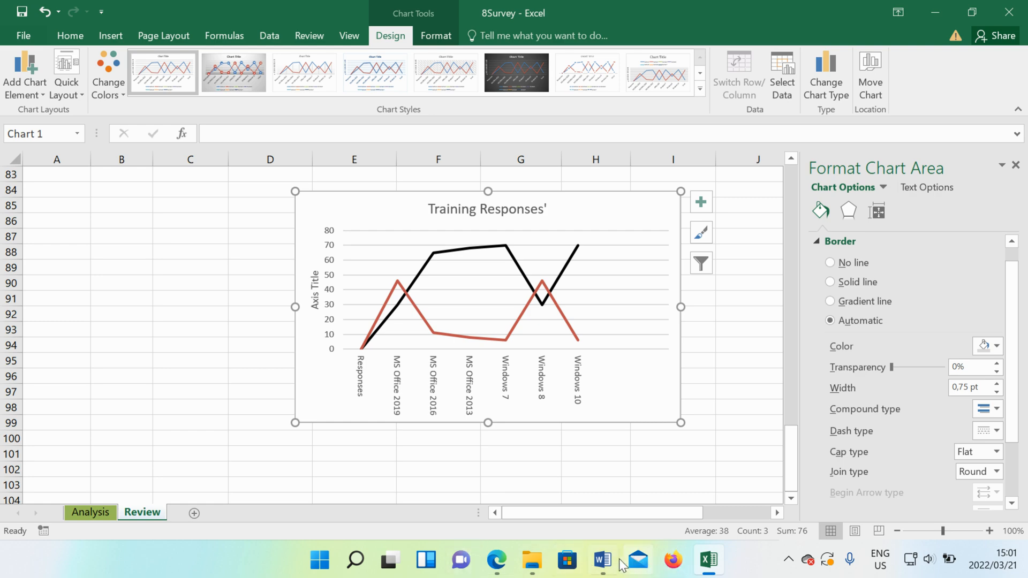
- Check the remaining chart notes in the Word question paper, and return to the Excel chart
left_click(602, 559)
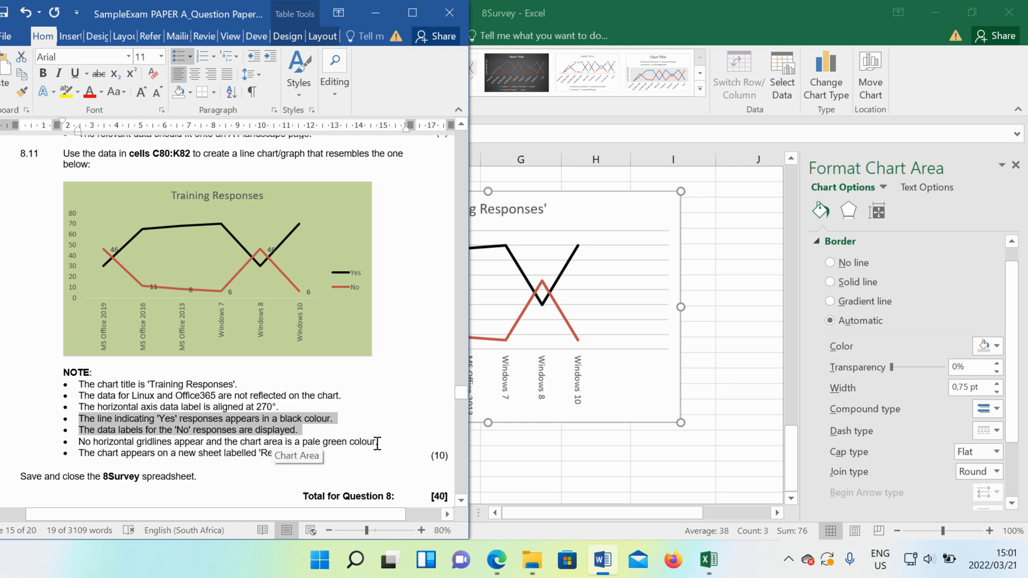
left_click(191, 460)
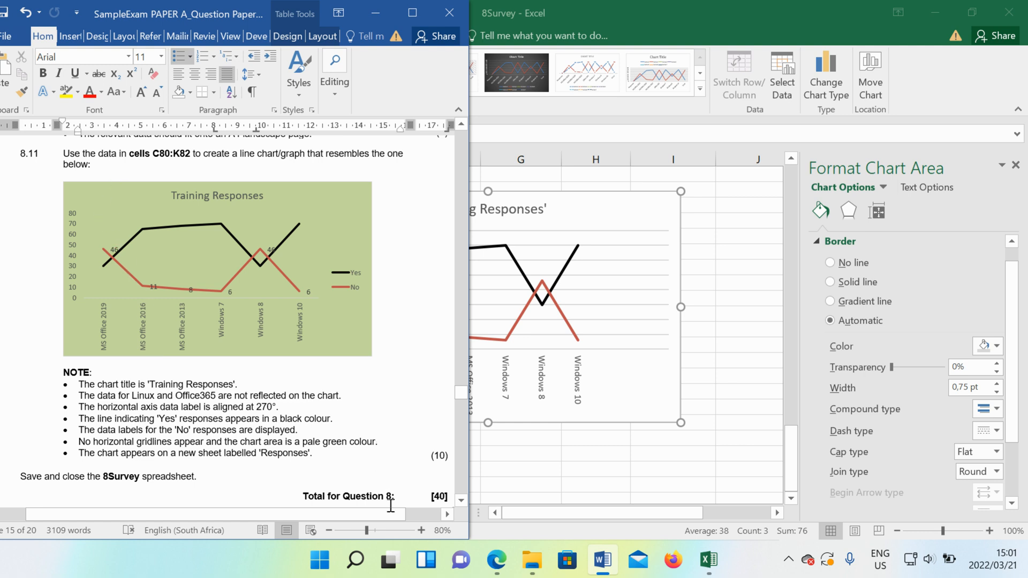
left_click(621, 398)
- Set the text direction of the horizontal axis labels to Rotate all text 270°
left_click(508, 392)
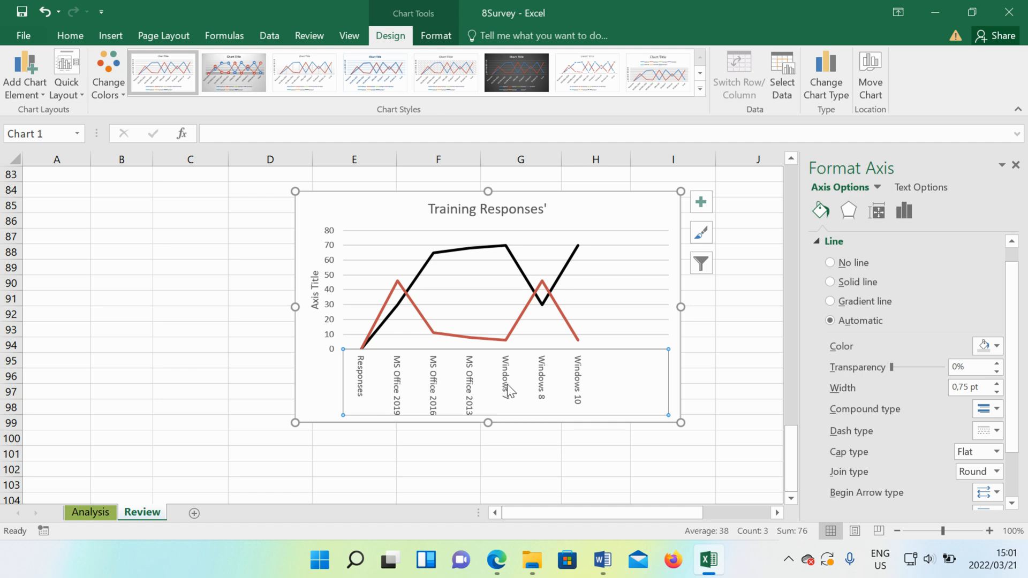
left_click(935, 189)
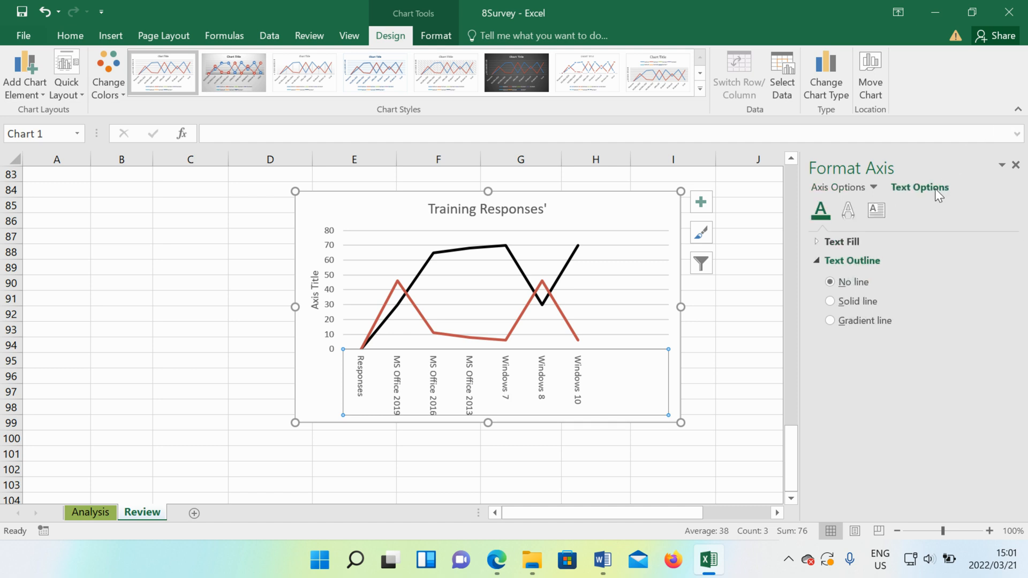
left_click(875, 212)
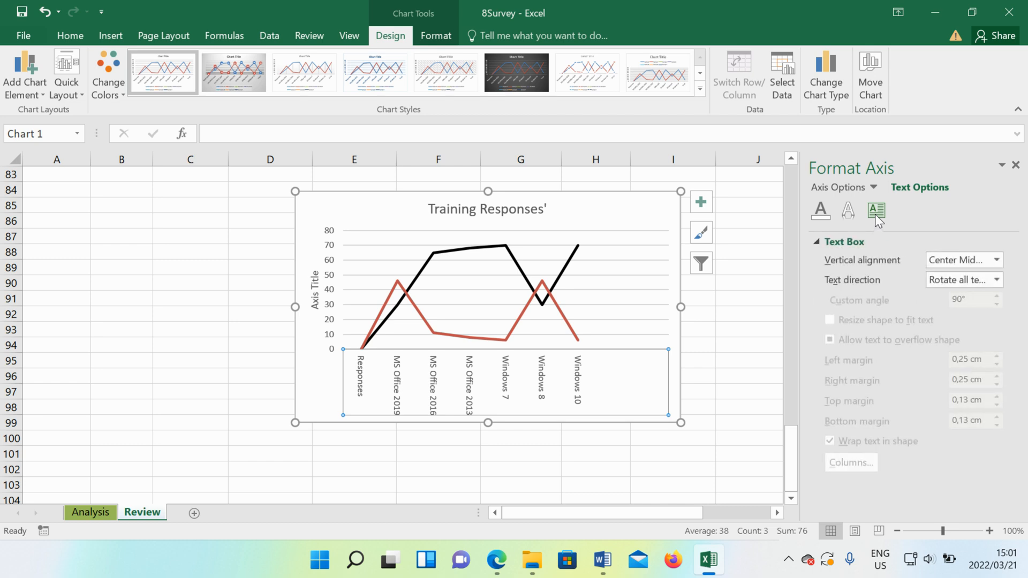
left_click(995, 280)
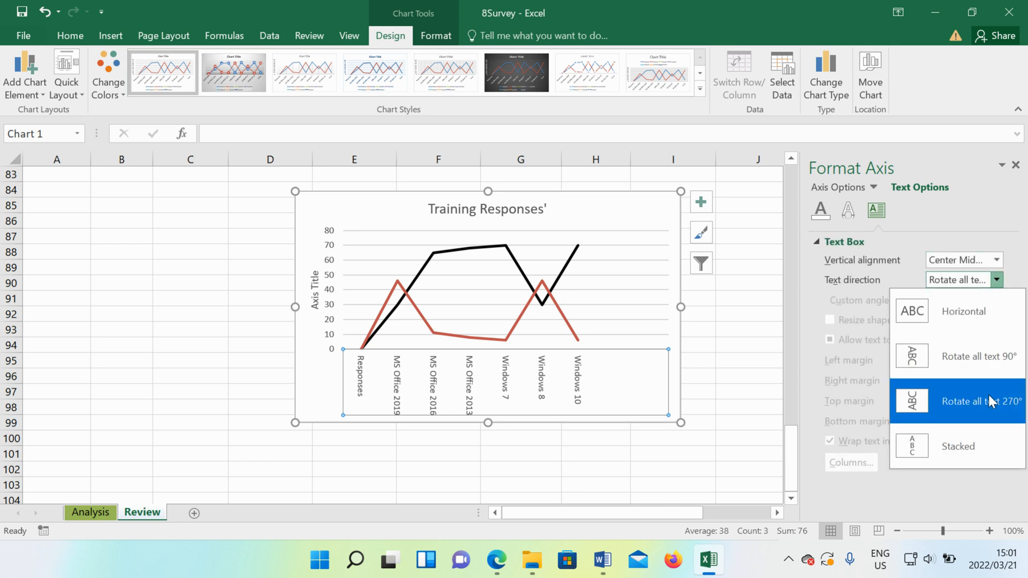
left_click(989, 396)
left_click(996, 280)
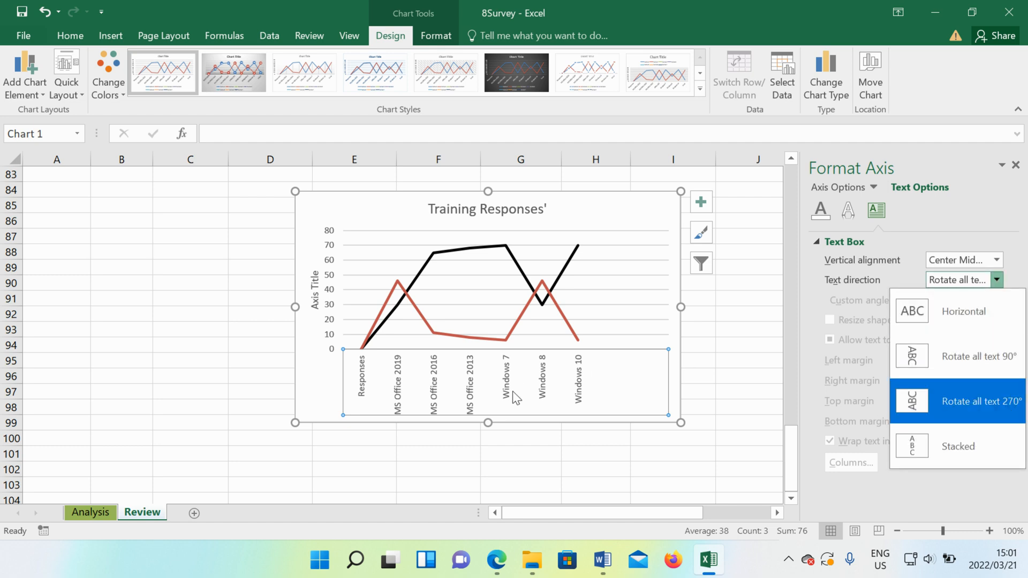
left_click(943, 362)
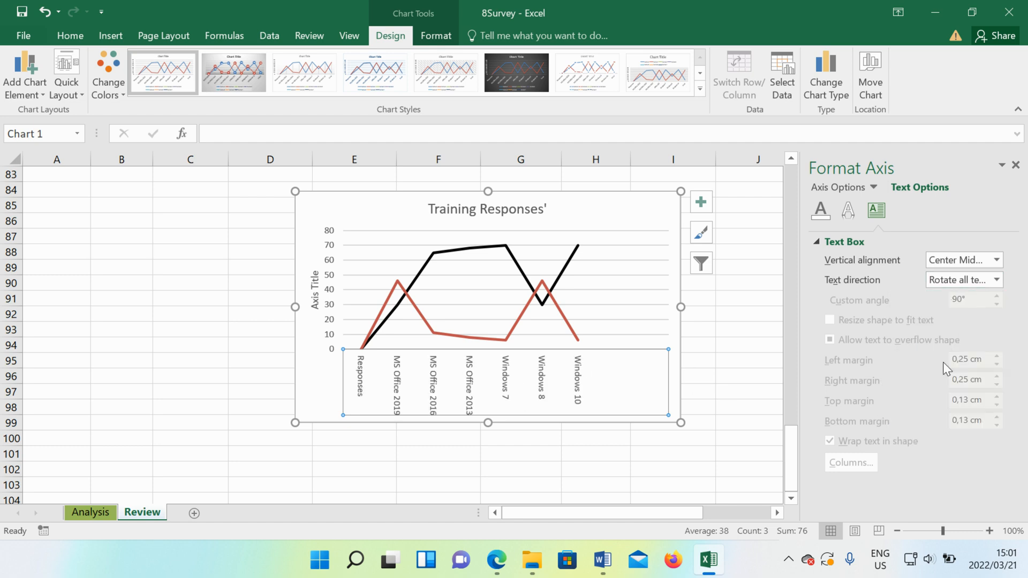
left_click(959, 280)
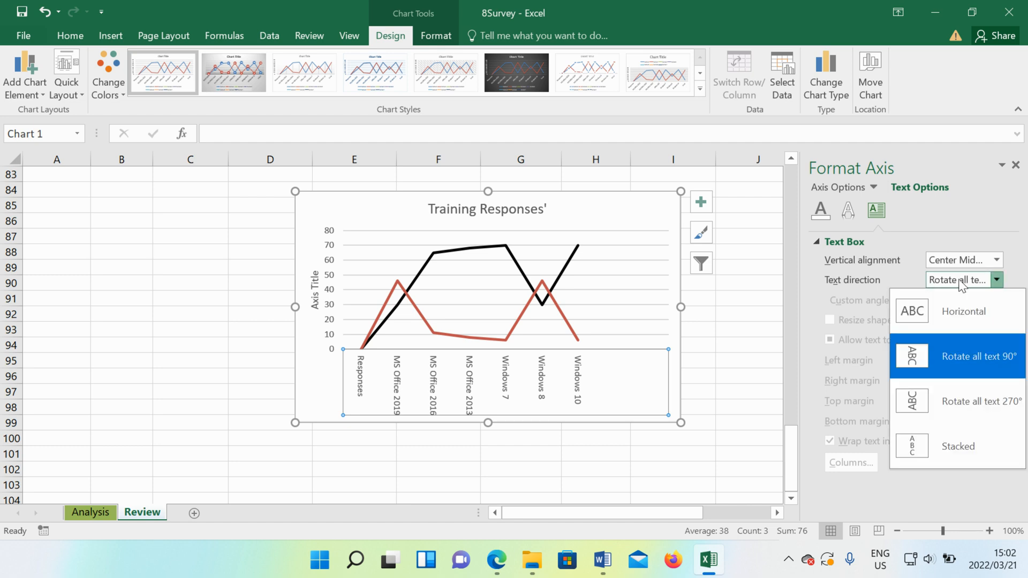
left_click(982, 401)
- Delete the vertical axis title from the Training Responses chart
left_click(315, 293)
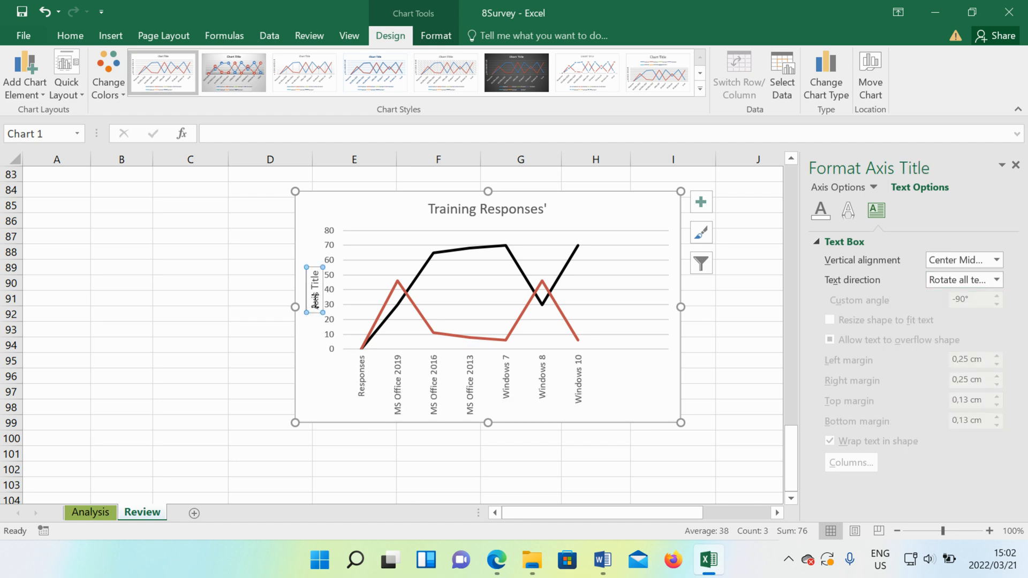
key("Delete")
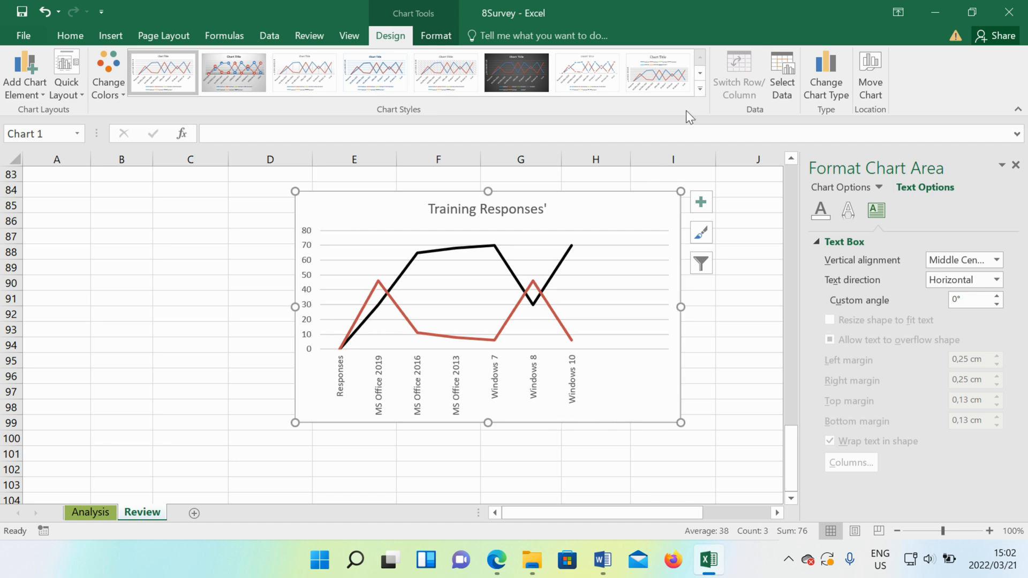
- Apply the first Colorful palette to the chart's series
left_click(700, 89)
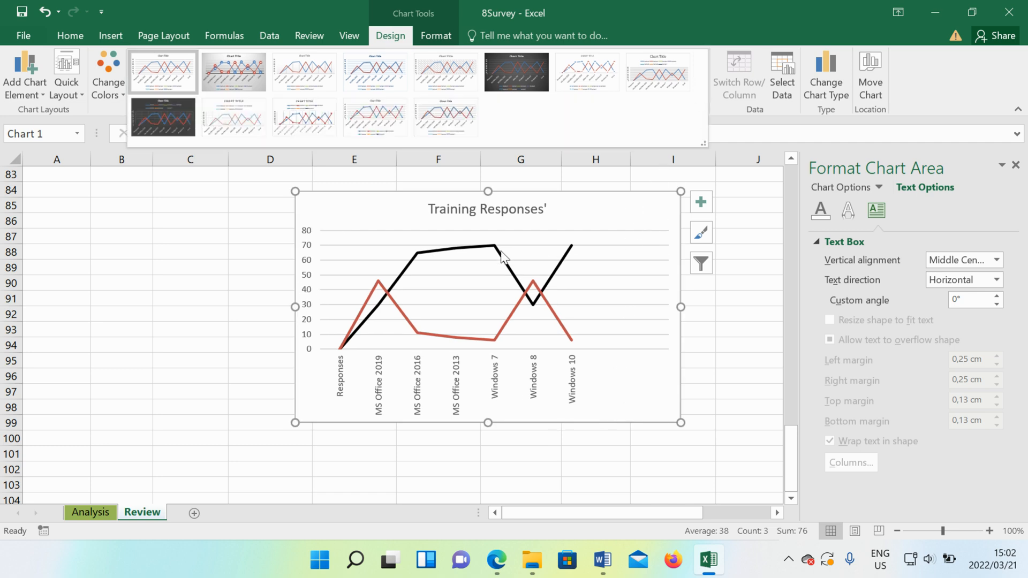
left_click(102, 80)
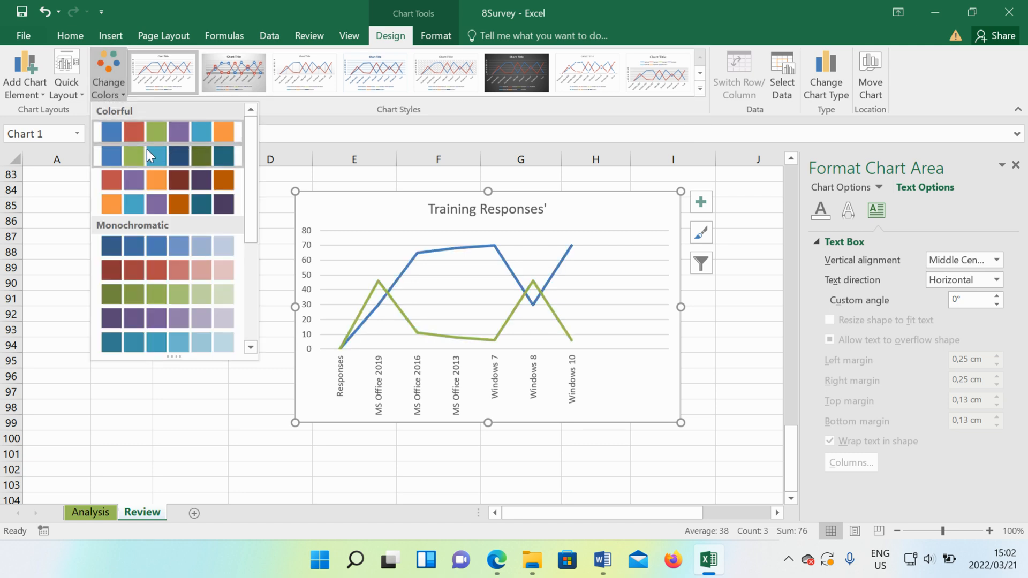
left_click(154, 134)
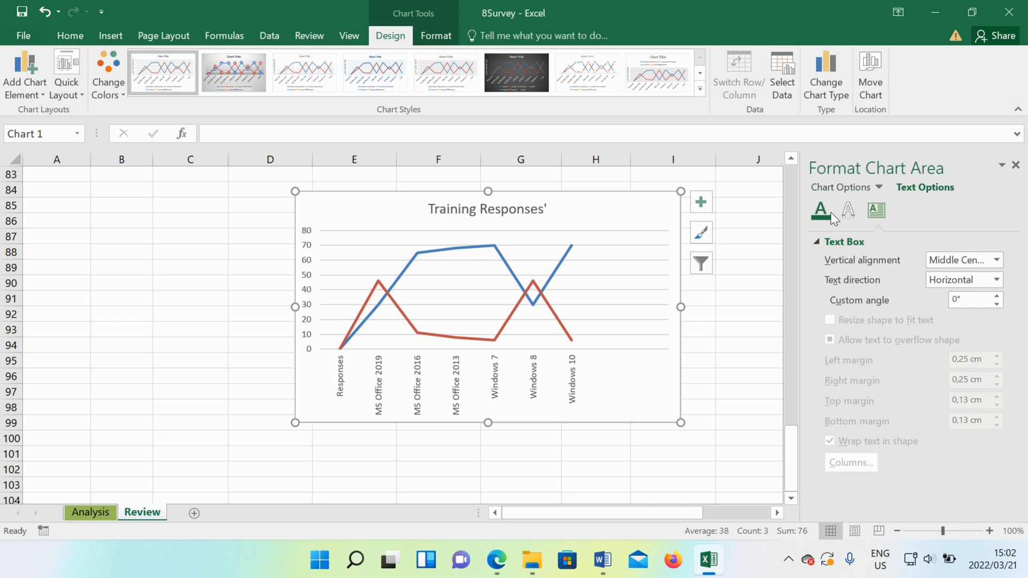
- Fill the chart area with a pale green theme colour
left_click(833, 188)
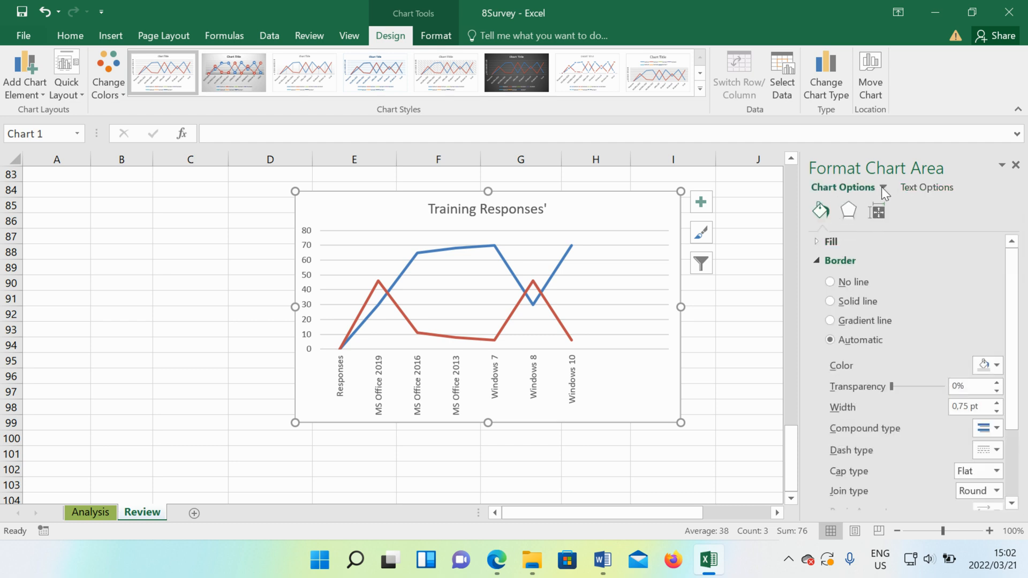
left_click(830, 241)
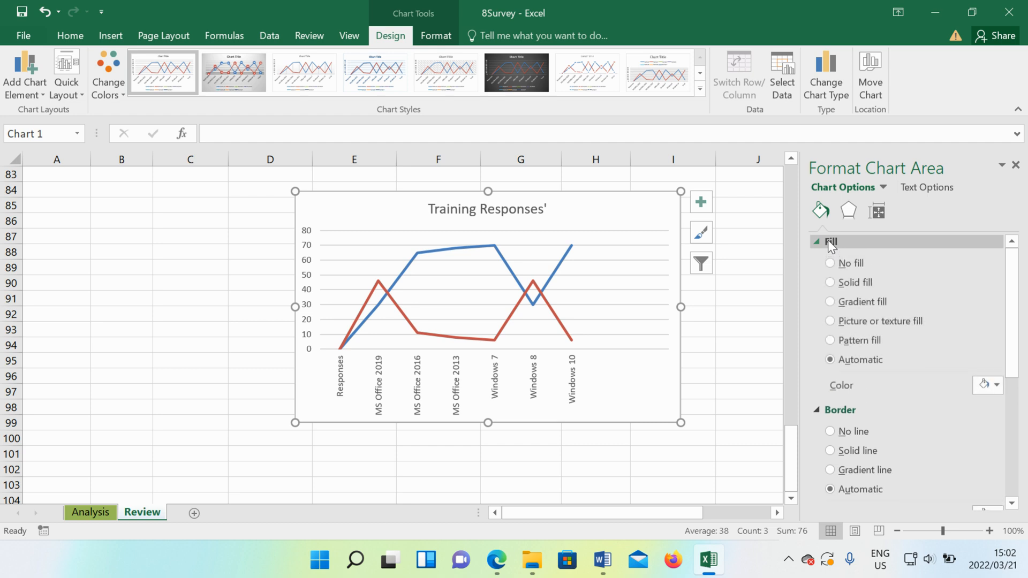
left_click(994, 382)
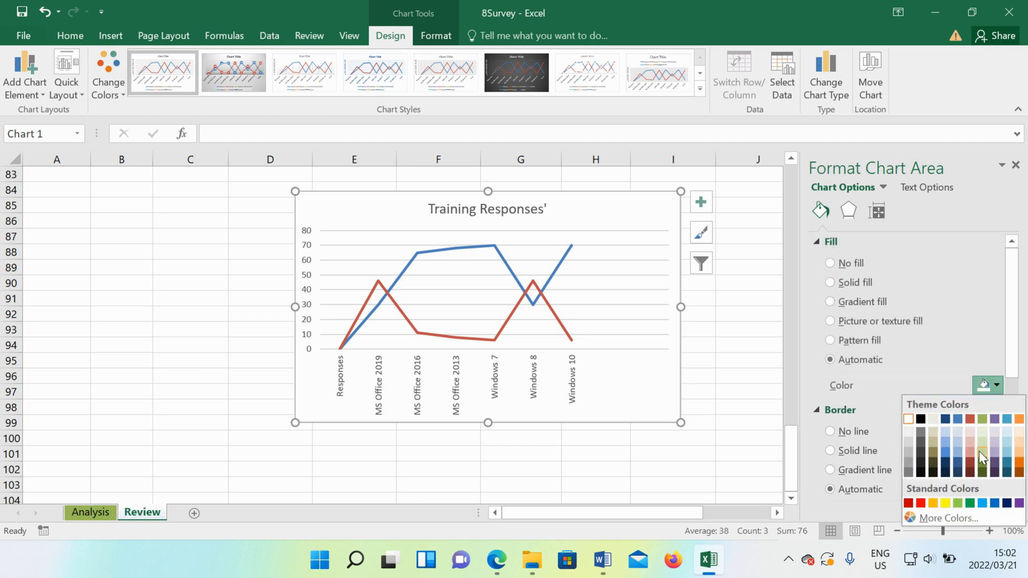
left_click(983, 444)
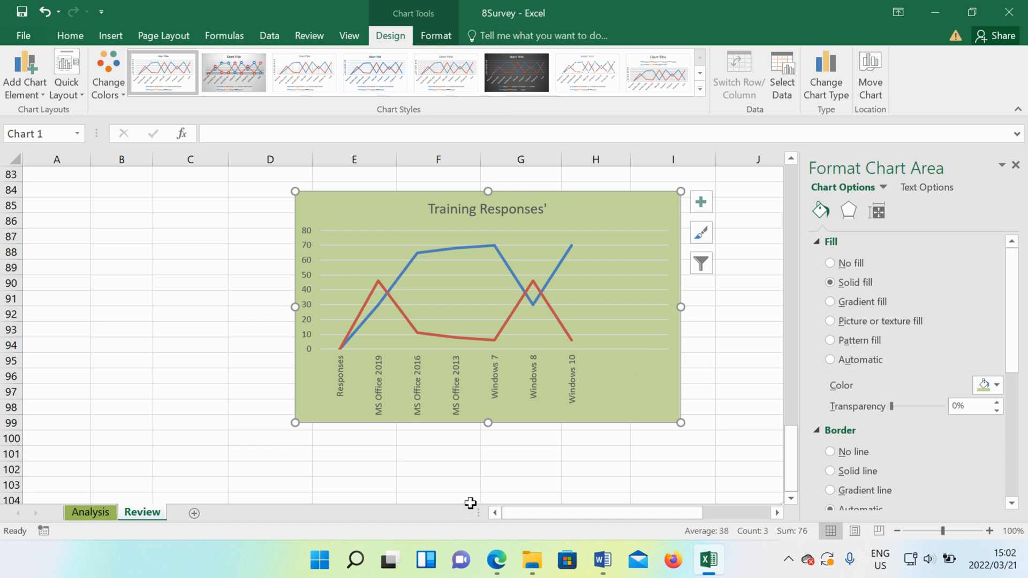
- Check the question paper's chart notes and set the Training Responses chart's horizontal major gridlines to No line
left_click(601, 566)
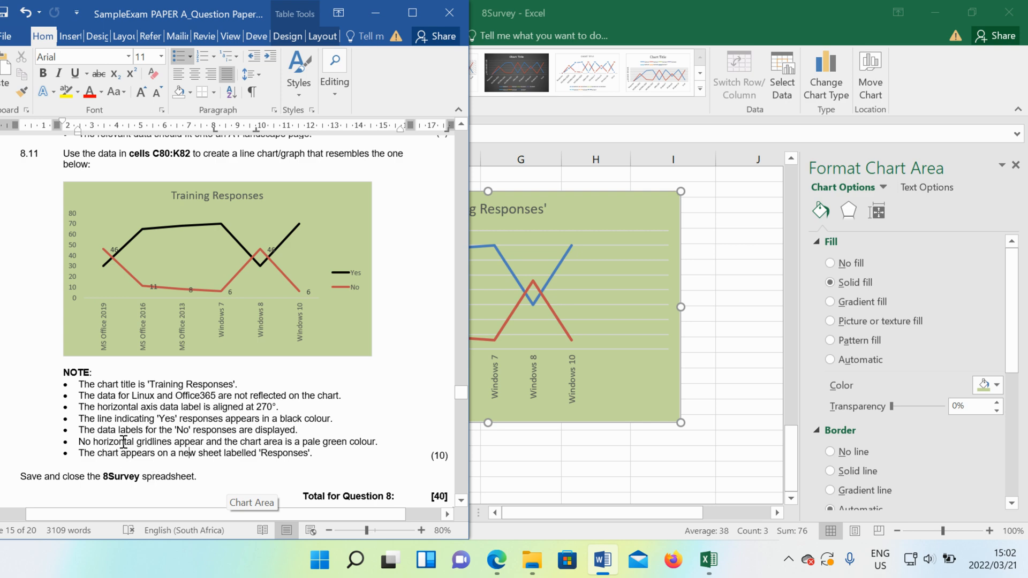
left_click(577, 306)
left_click(581, 304)
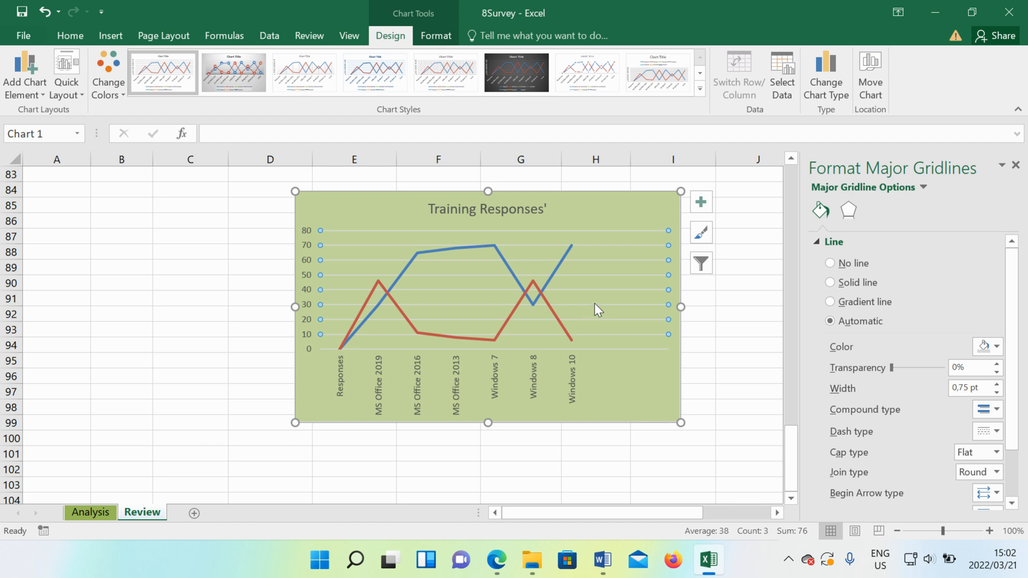
left_click(831, 263)
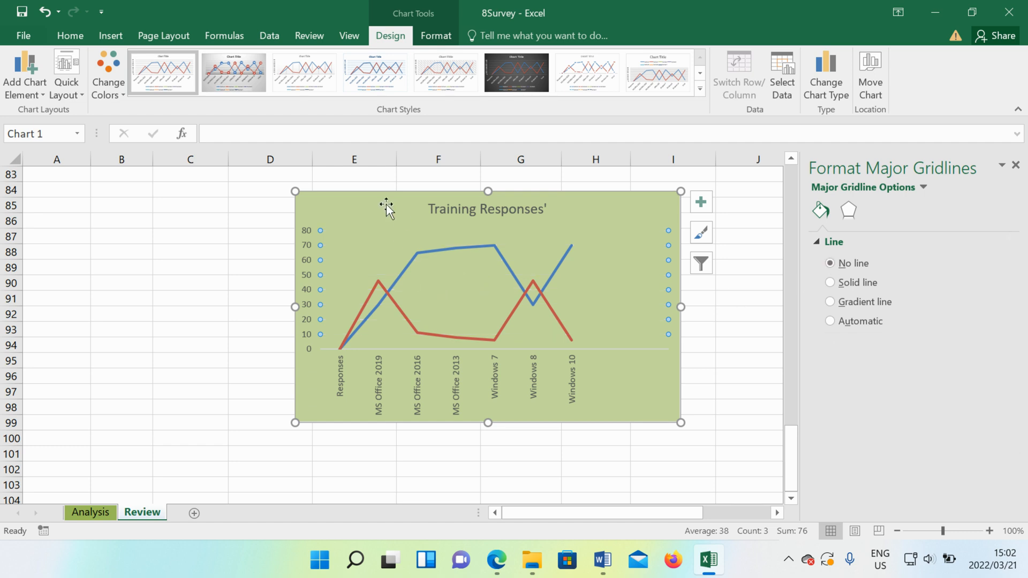
- Check the question paper's placement note and move the Training Responses chart to a new sheet named "Respones"
left_click(602, 560)
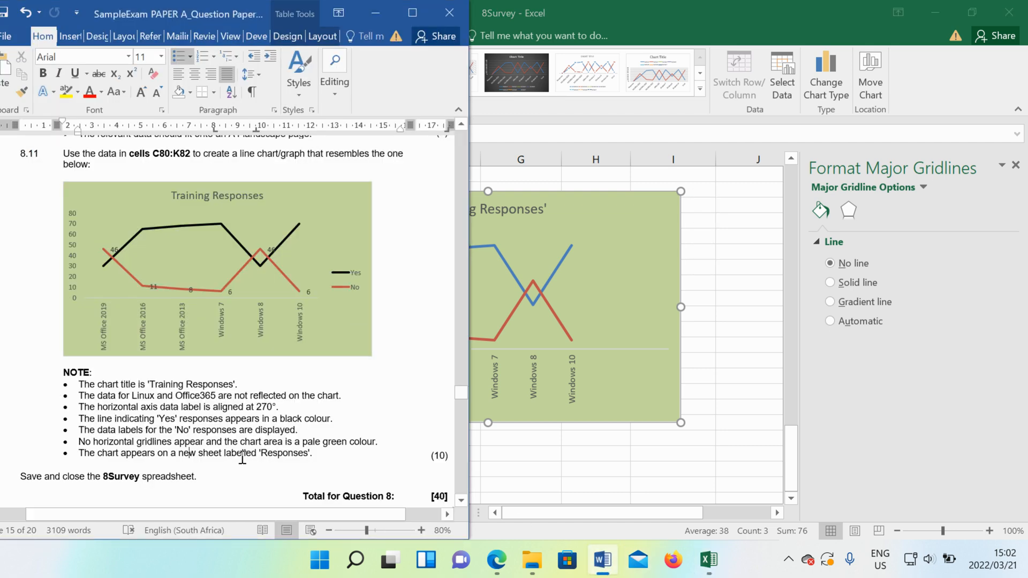
left_click_drag(318, 455, 87, 449)
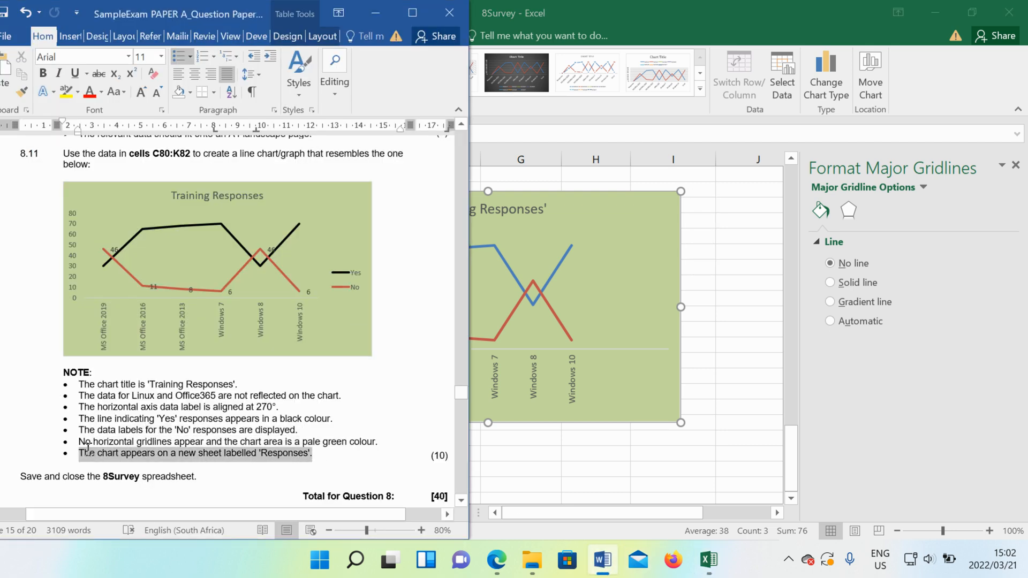
left_click(616, 224)
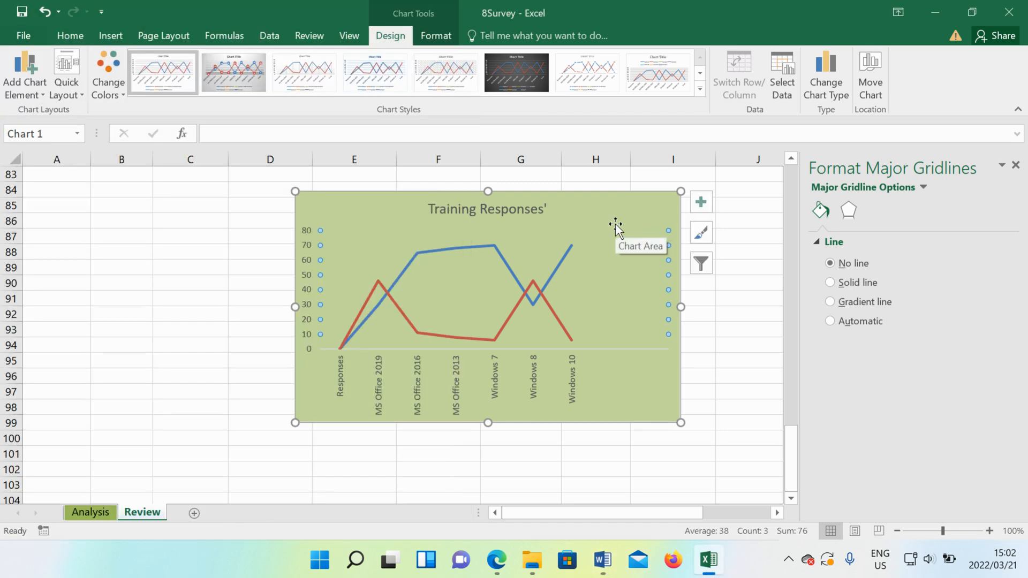
right_click(548, 232)
key("Escape")
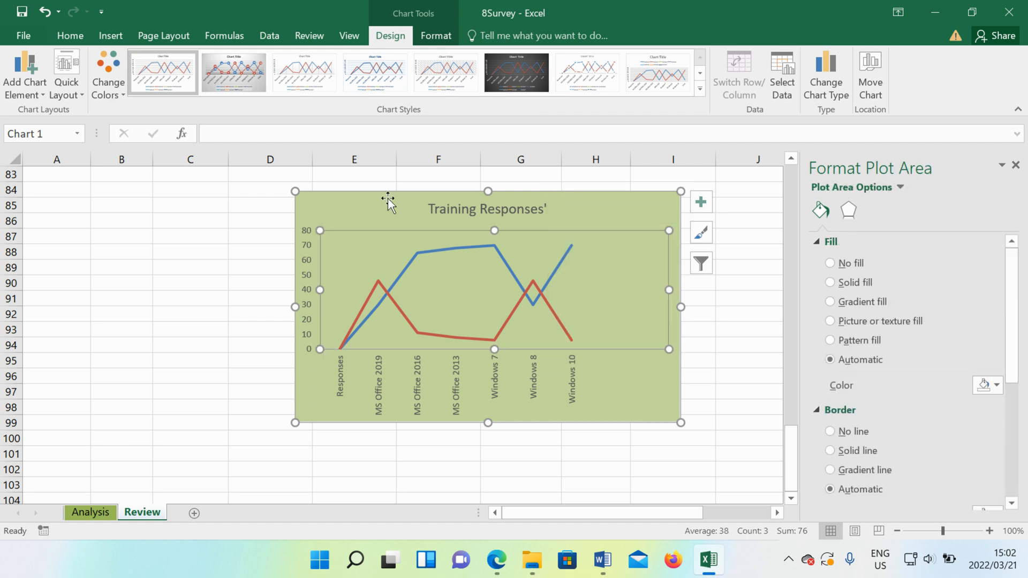
left_click(387, 207)
right_click(387, 206)
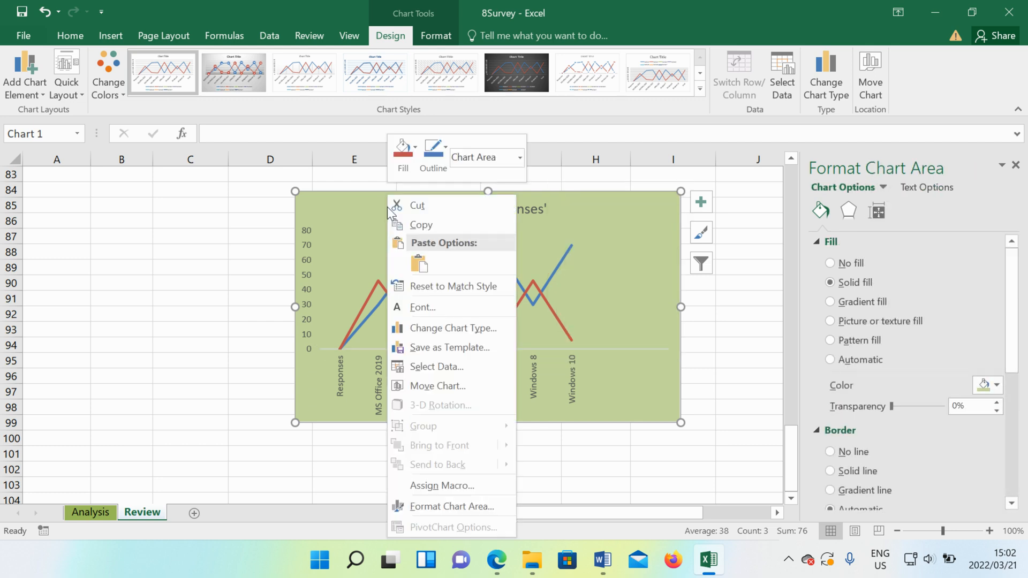
left_click(473, 386)
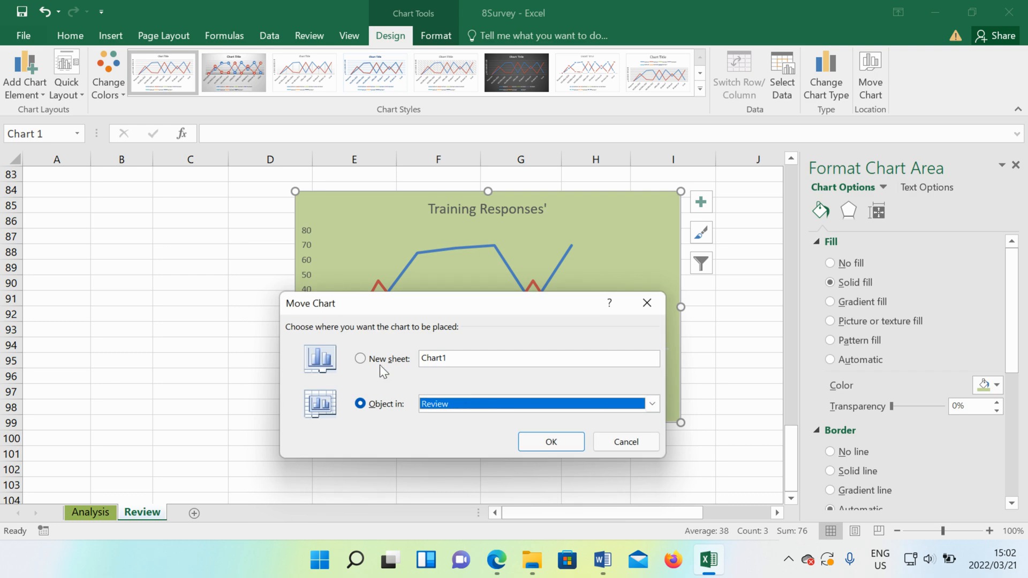
left_click(361, 358)
left_click(603, 560)
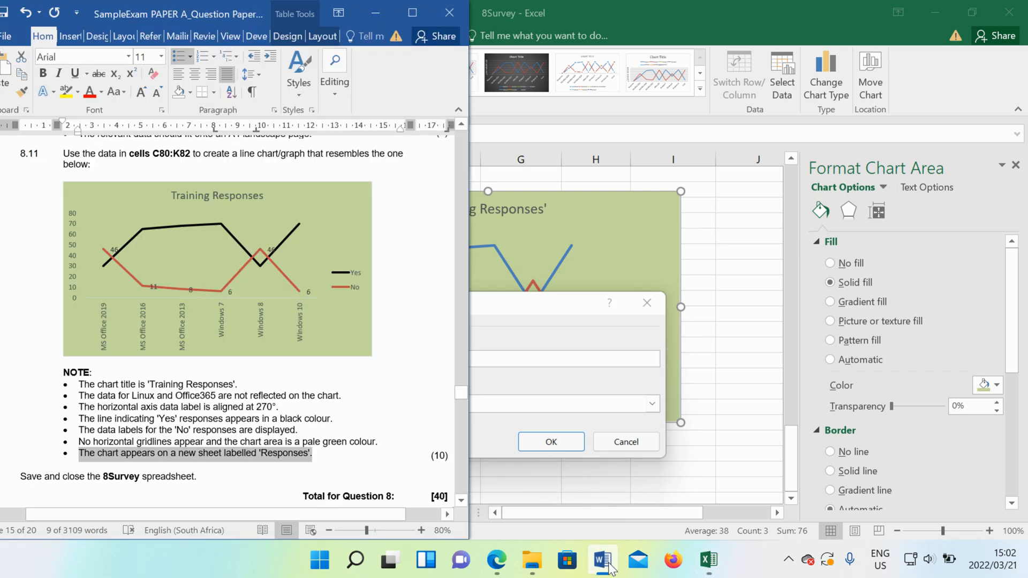
left_click(608, 563)
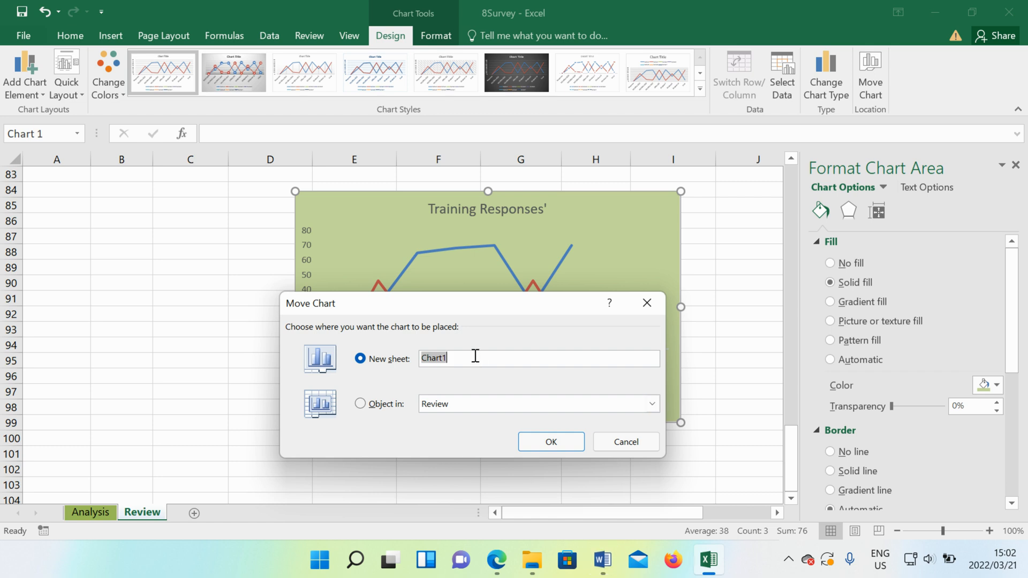
key("BackSpace")
left_click(542, 444)
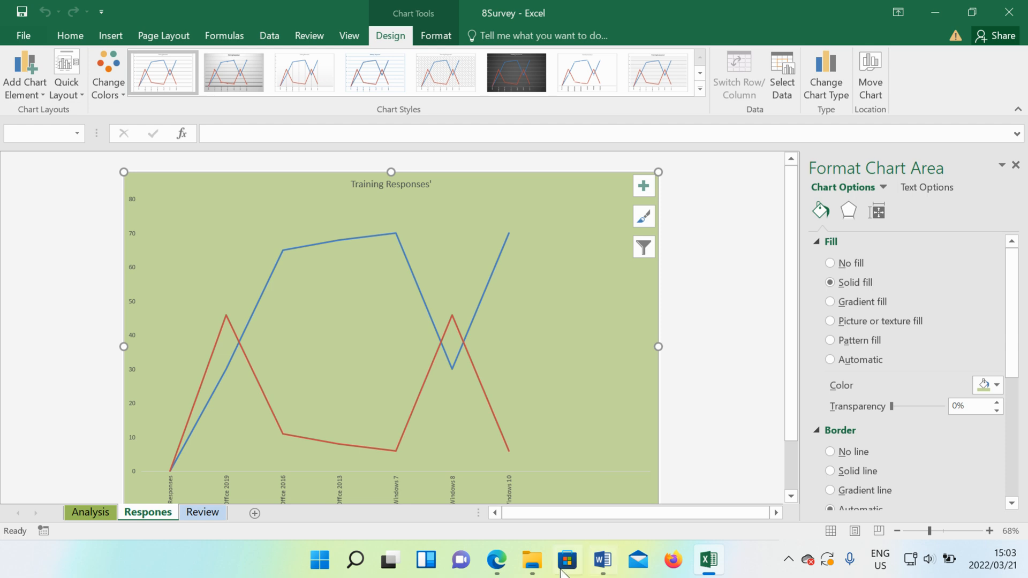
mouse_move(507, 561)
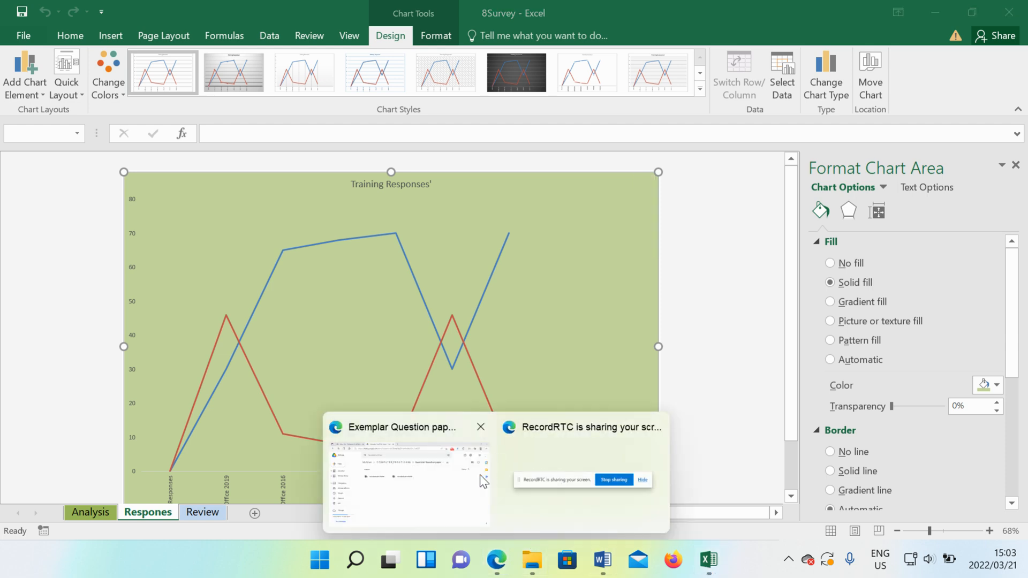